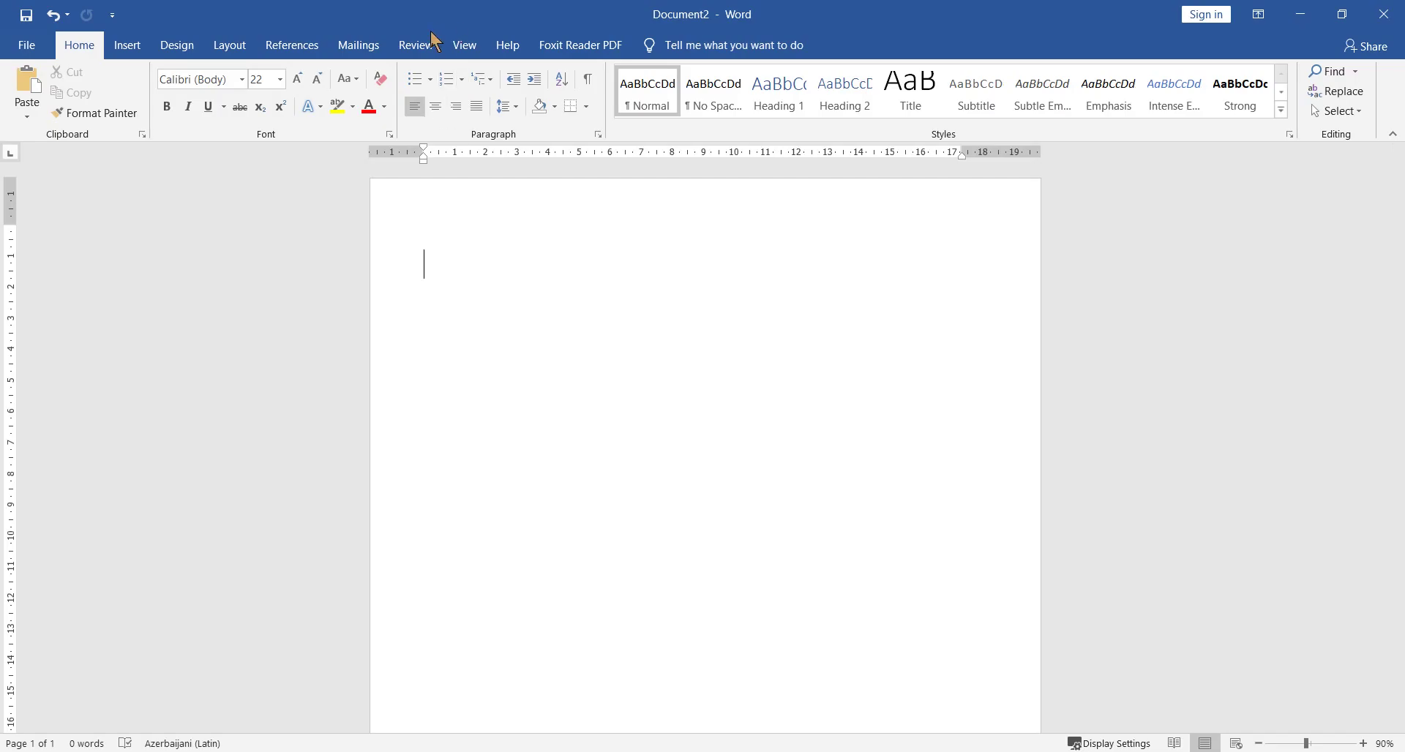
# Show the Review tools and switch the input language to English (United States).
pyautogui.click(427, 43)
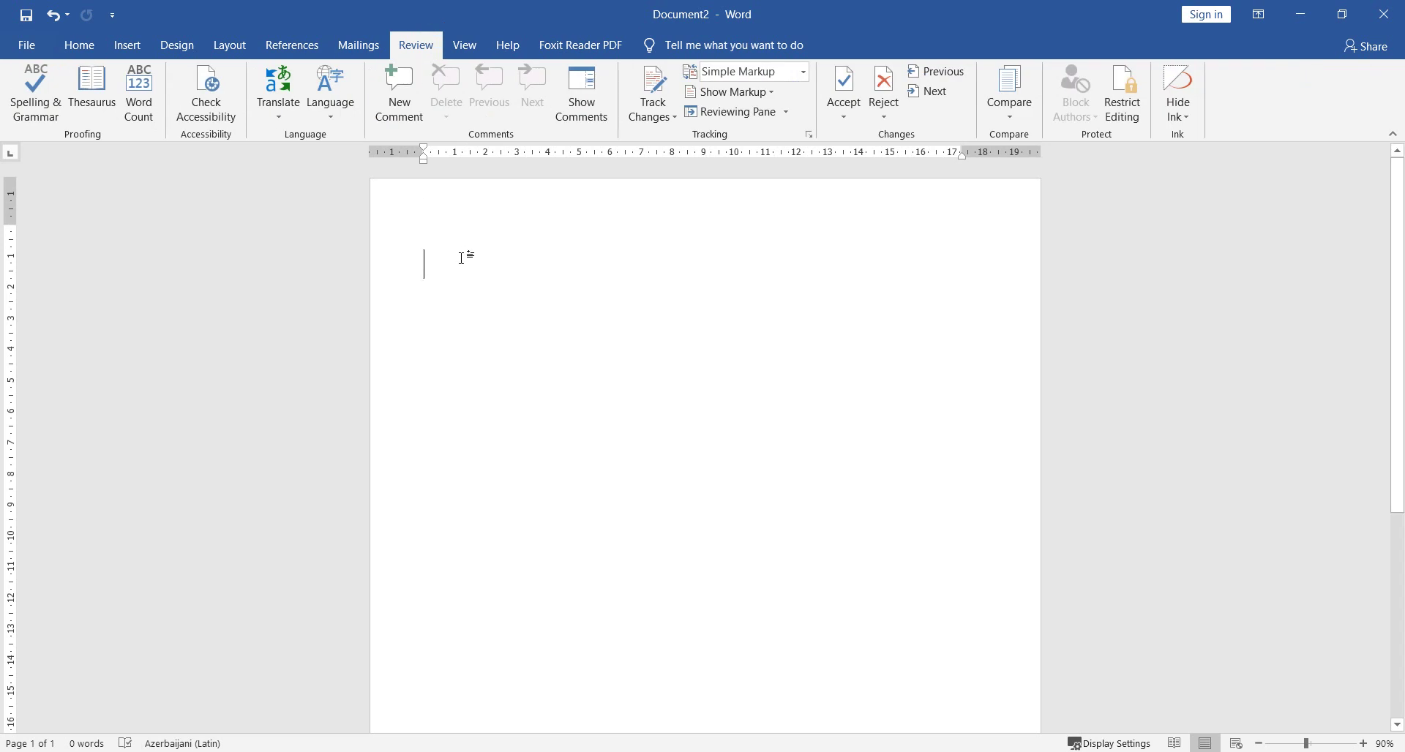
pyautogui.hotkey('alt', 'shift')
# Type test words 'Apple', 'hkgj' and Azerbaijani 'qırmızı-orfoqrafik yaşıl-qaram' to show spelling squiggles.
pyautogui.write('Appl')
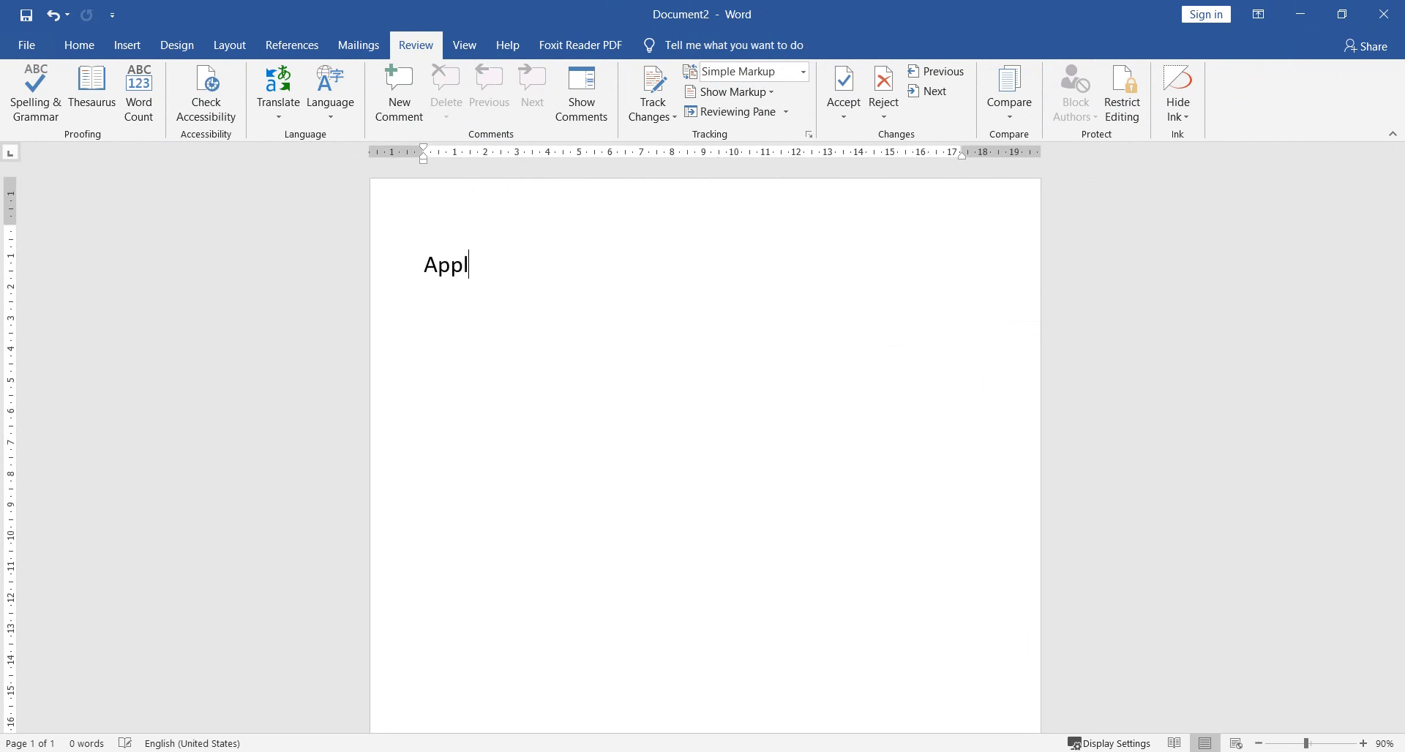
pyautogui.write('e')
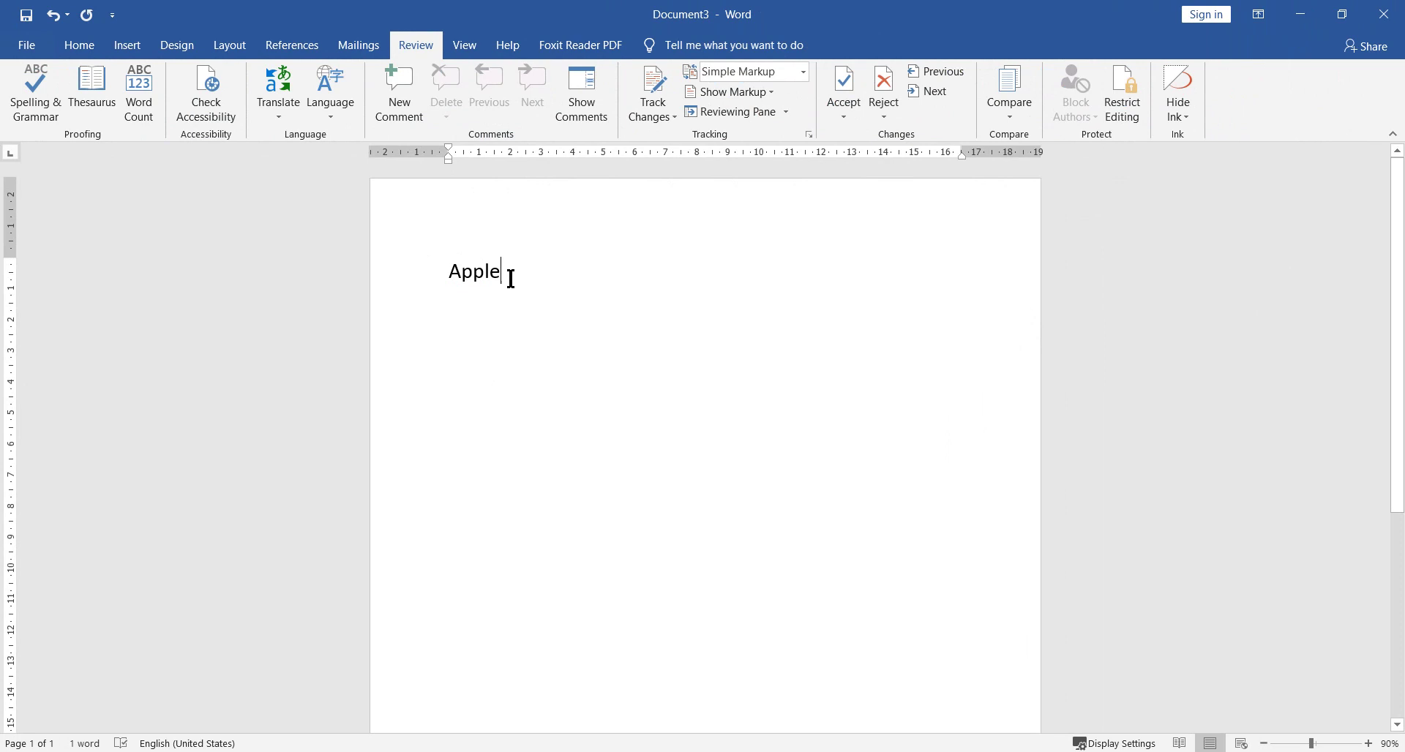
pyautogui.write('hkgj')
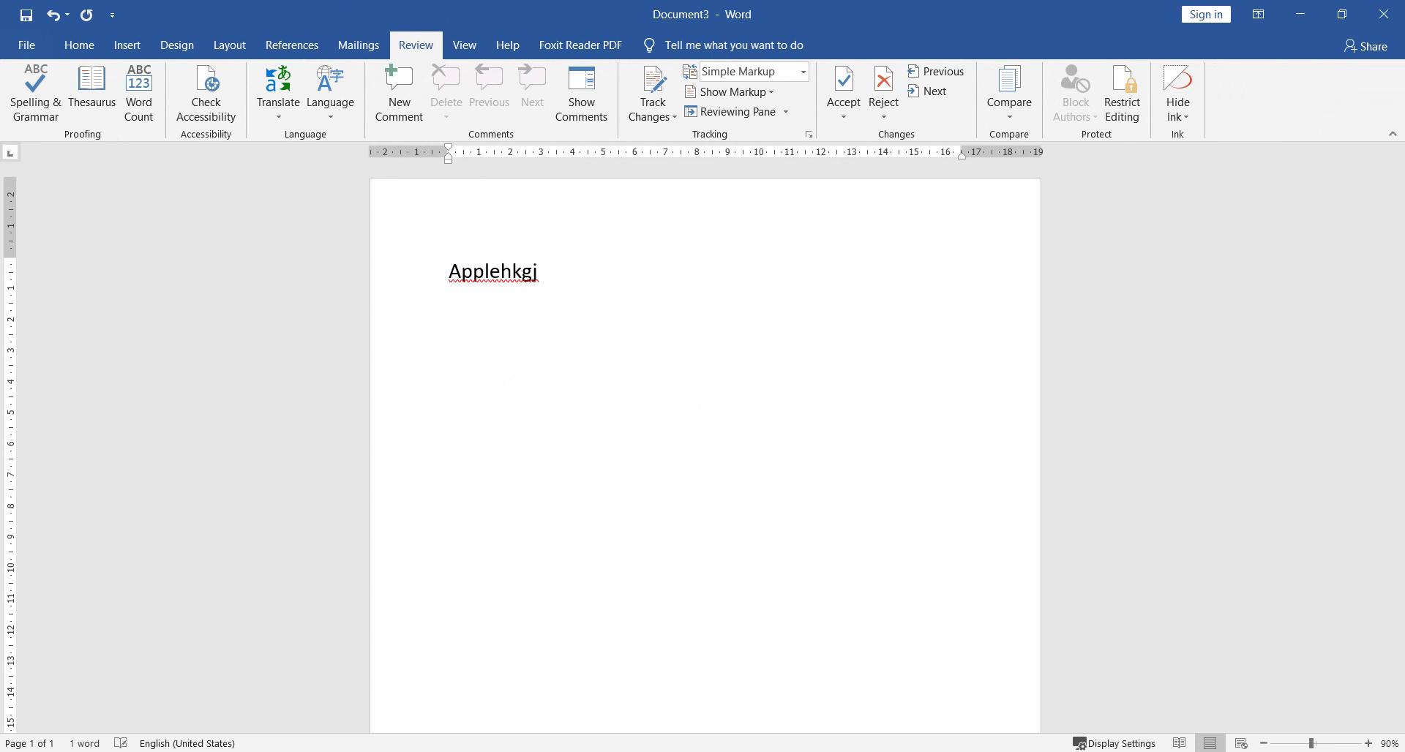
pyautogui.hotkey('alt', 'shift')
pyautogui.write('qırmızı')
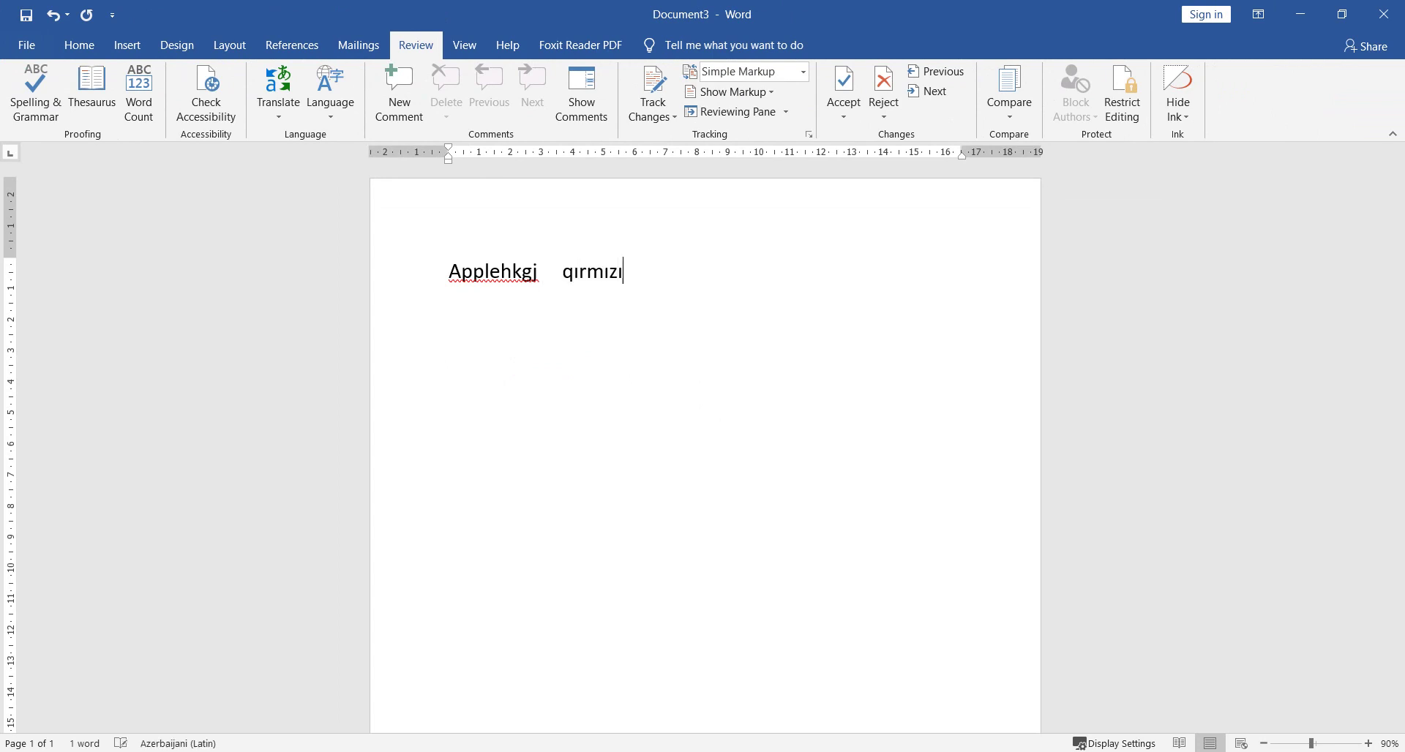
pyautogui.write('-orfoq')
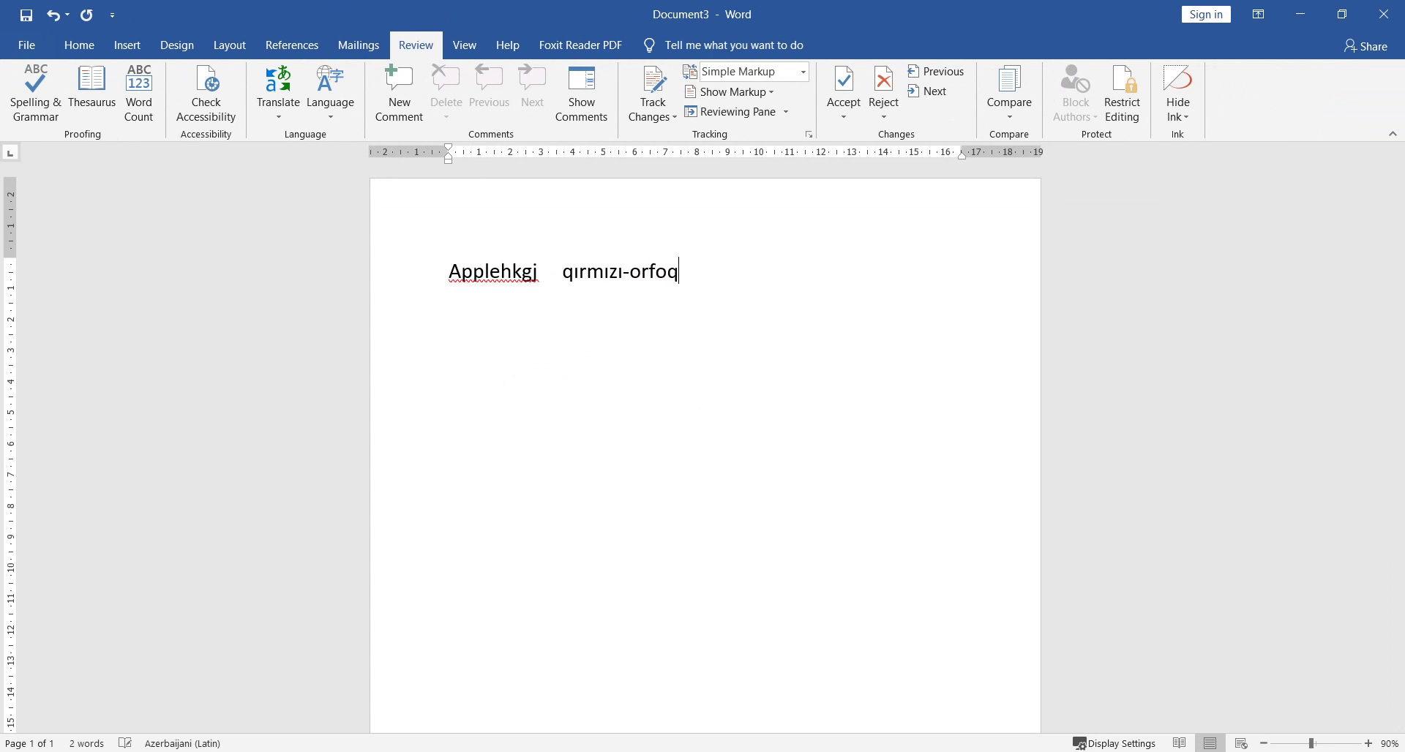
pyautogui.write('rafik')
pyautogui.write('   yaşıl-q')
pyautogui.write('a')
pyautogui.press('BackSpace')
pyautogui.write('ram')
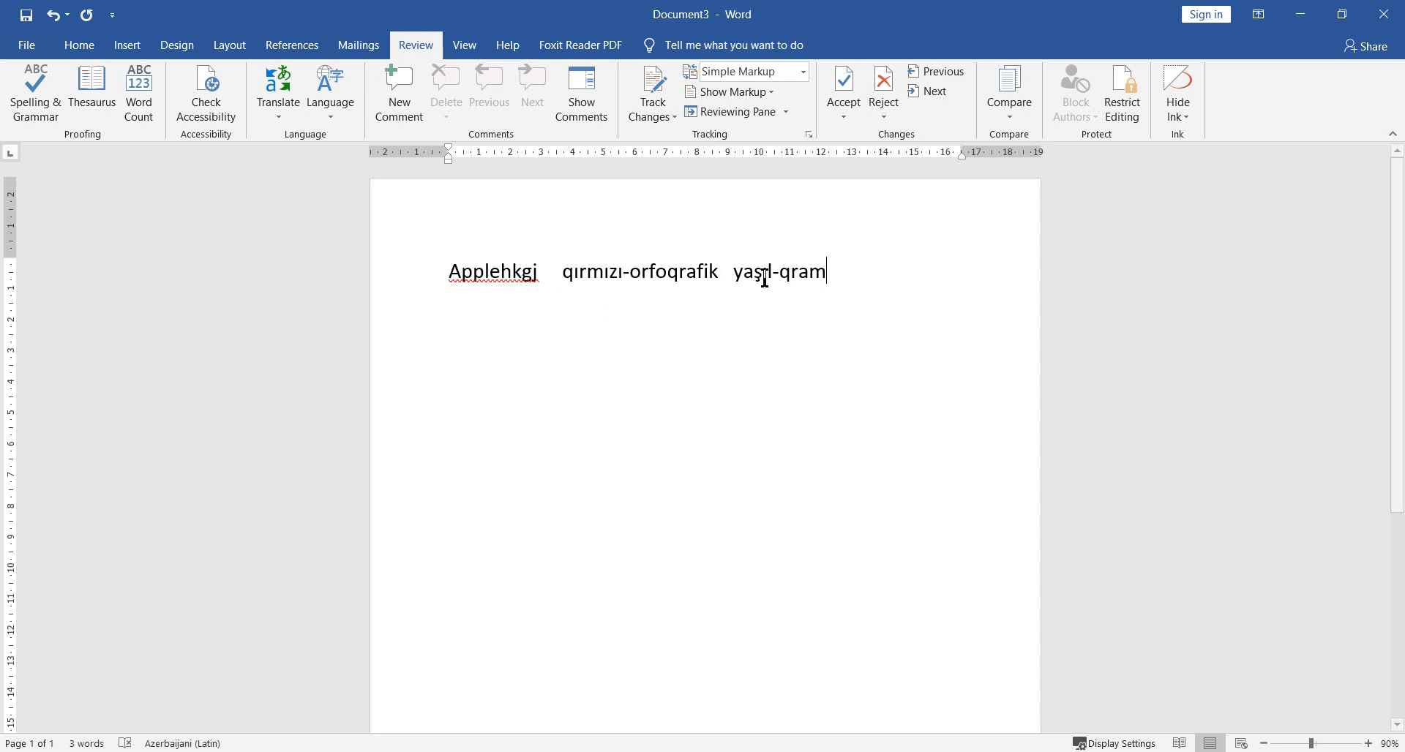
# Delete all the typed test text so the page is empty.
pyautogui.moveTo(867, 273); pyautogui.dragTo(561, 275)
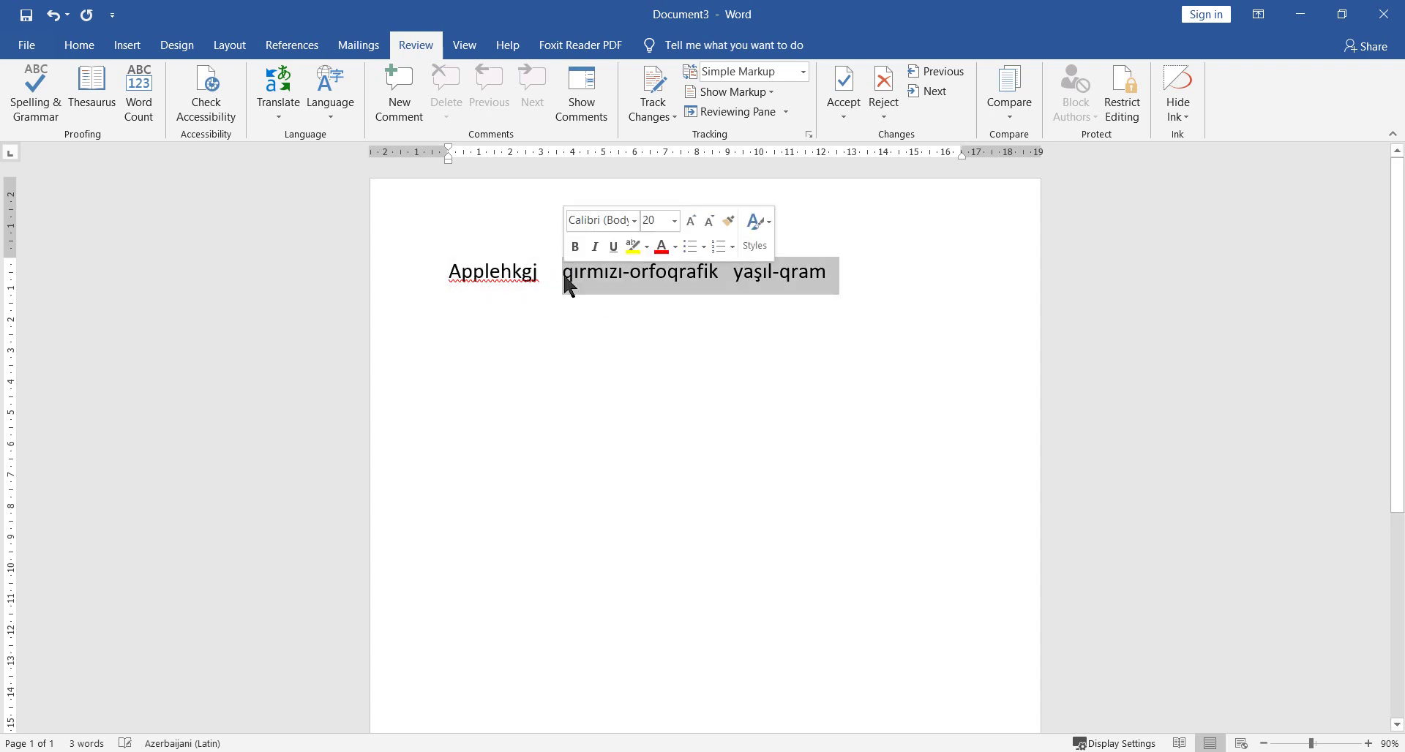
pyautogui.press('BackSpace')
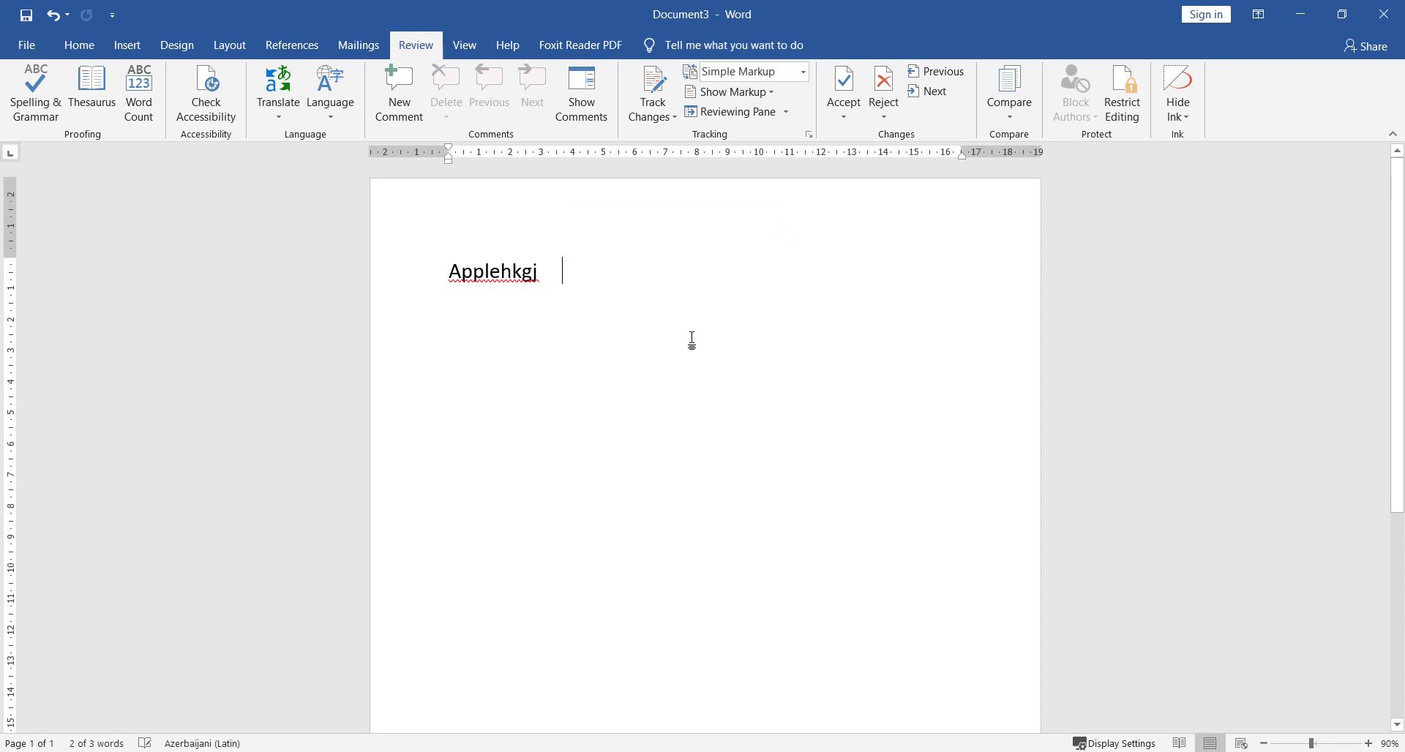
pyautogui.press('BackSpace')
pyautogui.press('BackSpace')
pyautogui.press('BackSpace')
pyautogui.press('BackSpace')
pyautogui.press('BackSpace')
pyautogui.press('BackSpace')
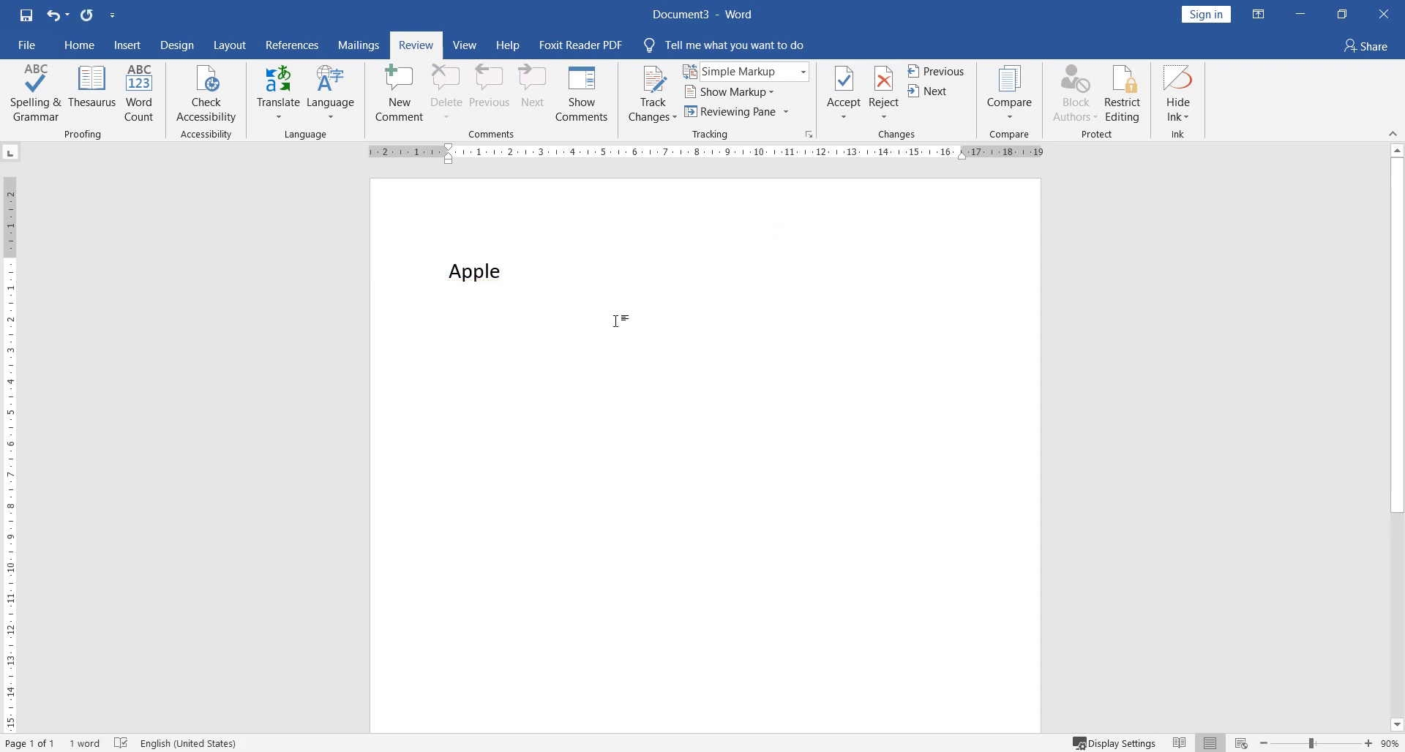
pyautogui.write('tr')
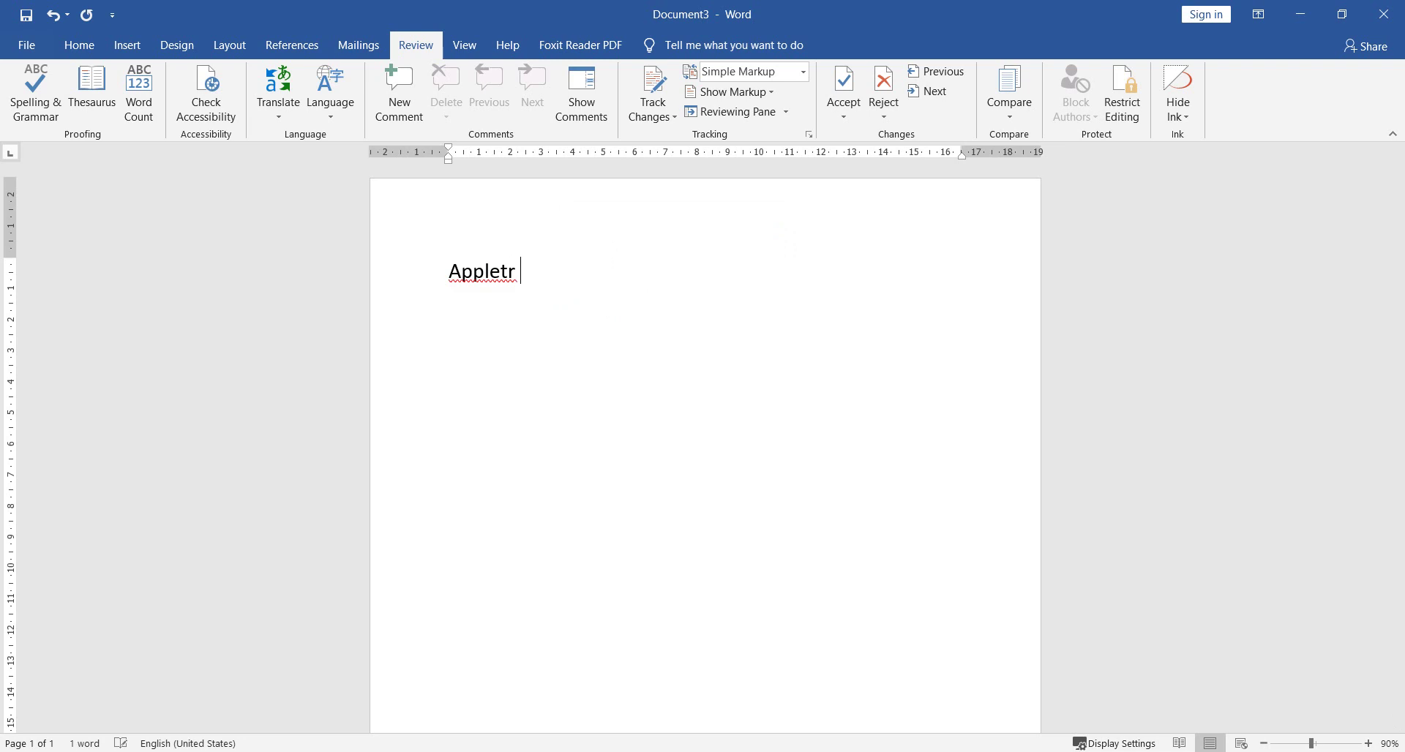
pyautogui.press('BackSpace')
pyautogui.press('BackSpace')
pyautogui.press('BackSpace')
pyautogui.press('BackSpace')
pyautogui.press('BackSpace')
pyautogui.press('BackSpace')
pyautogui.press('BackSpace')
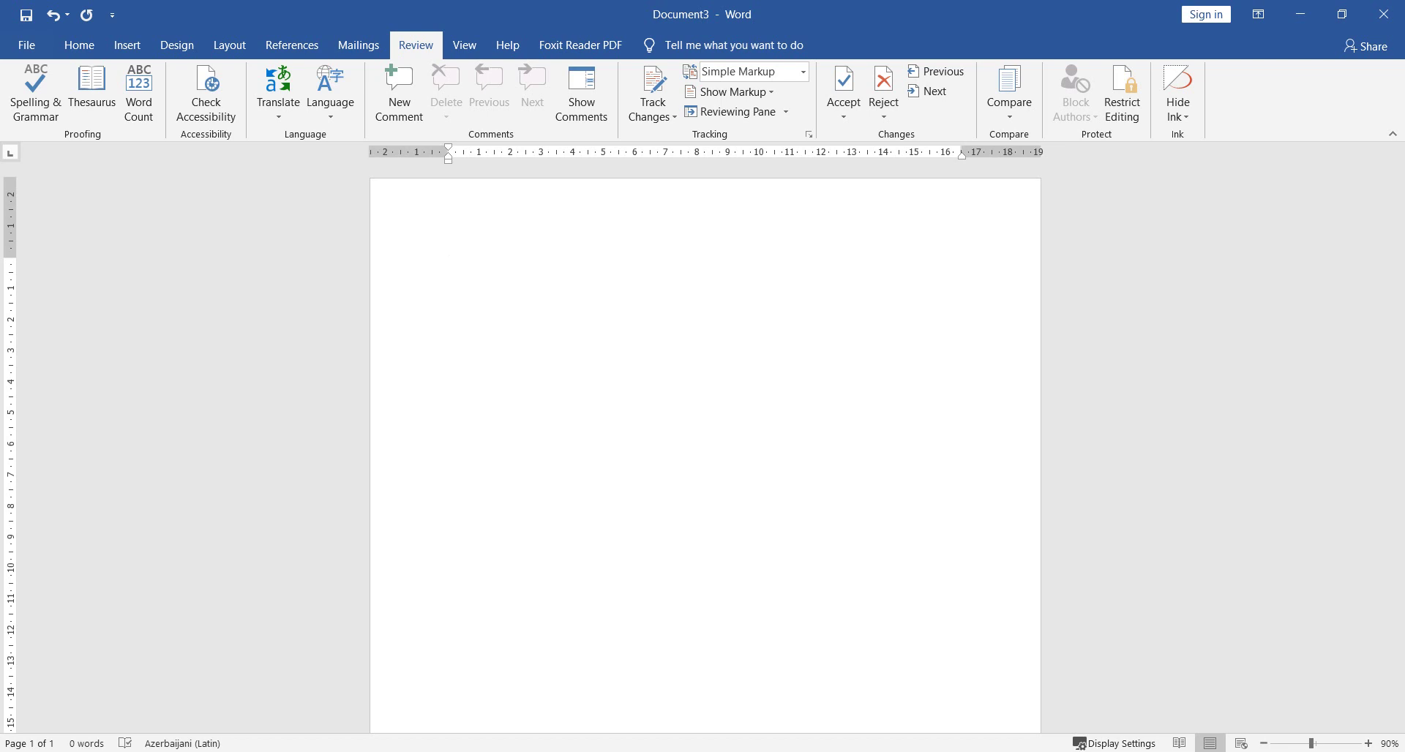
pyautogui.click(34, 104)
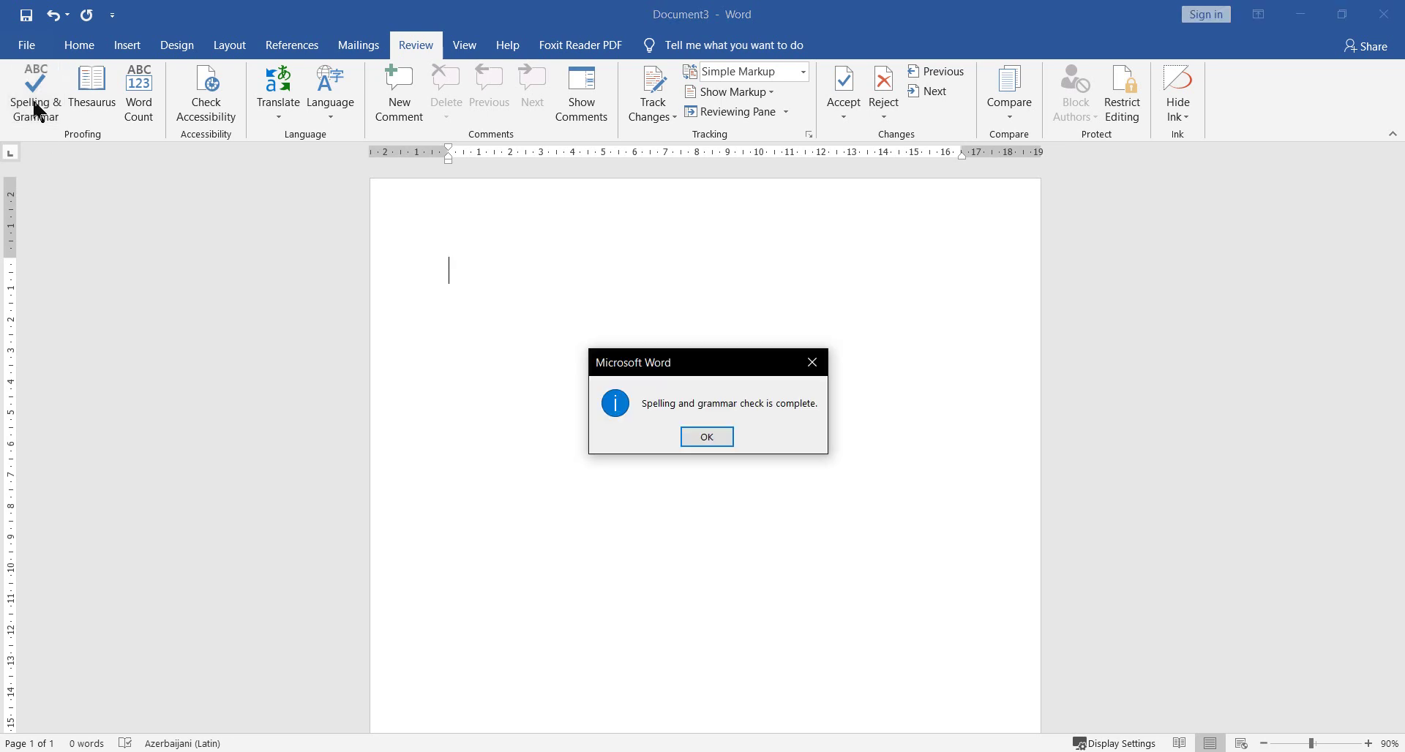
pyautogui.click(810, 371)
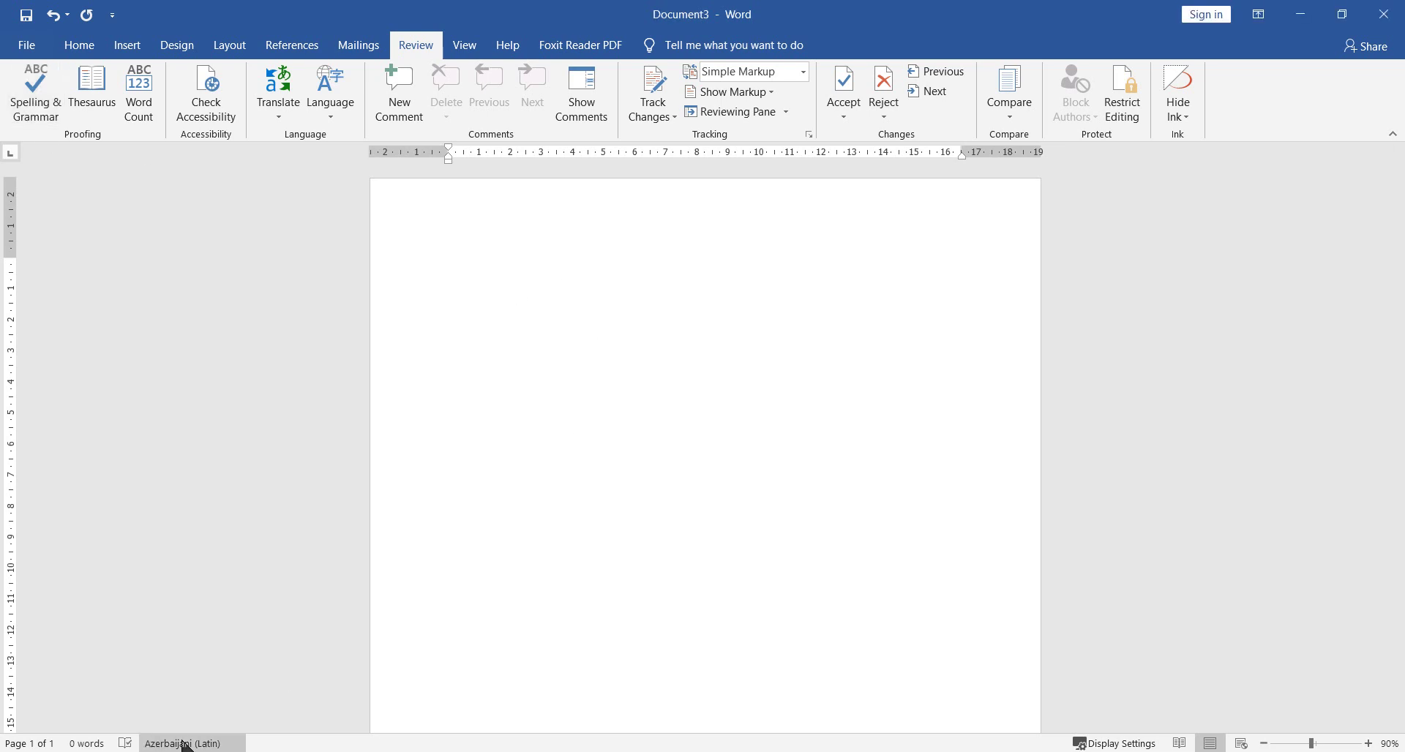
pyautogui.click(253, 738)
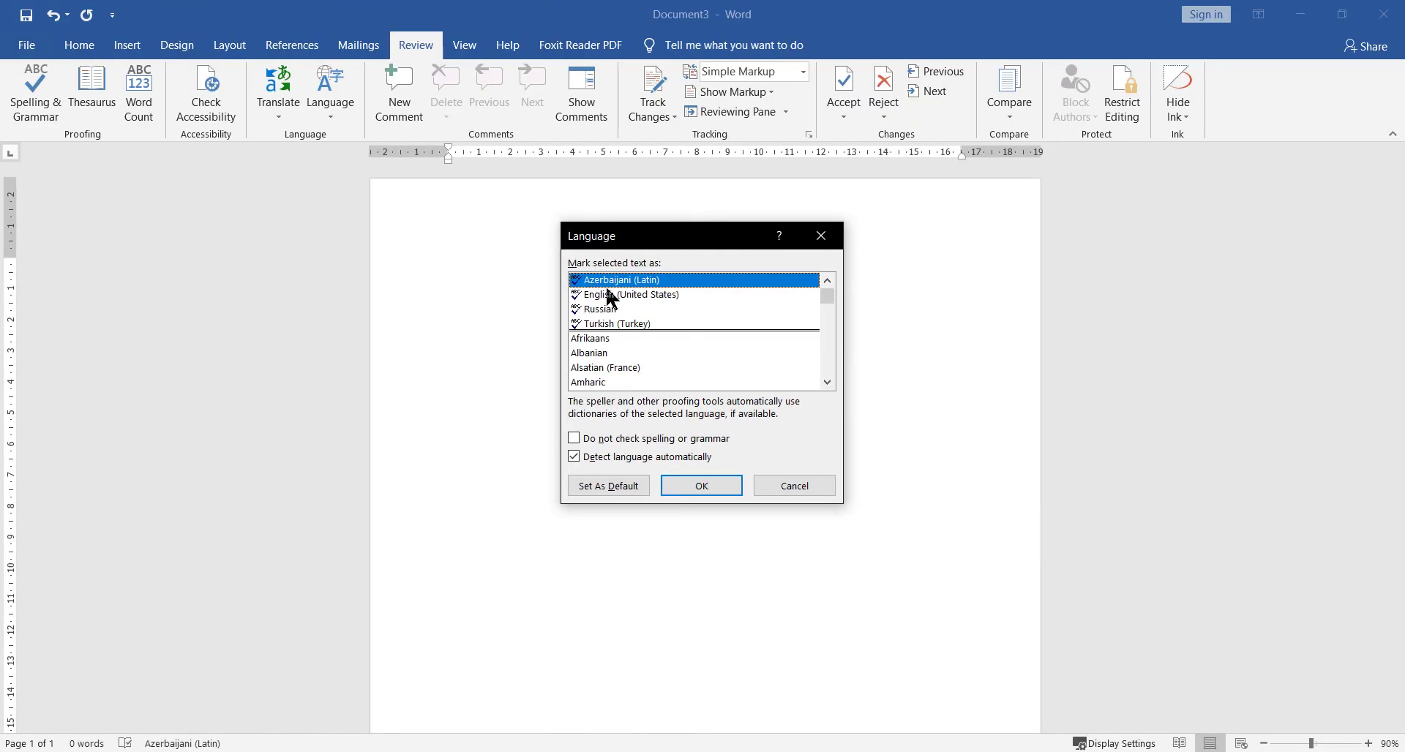
pyautogui.click(610, 324)
pyautogui.click(610, 367)
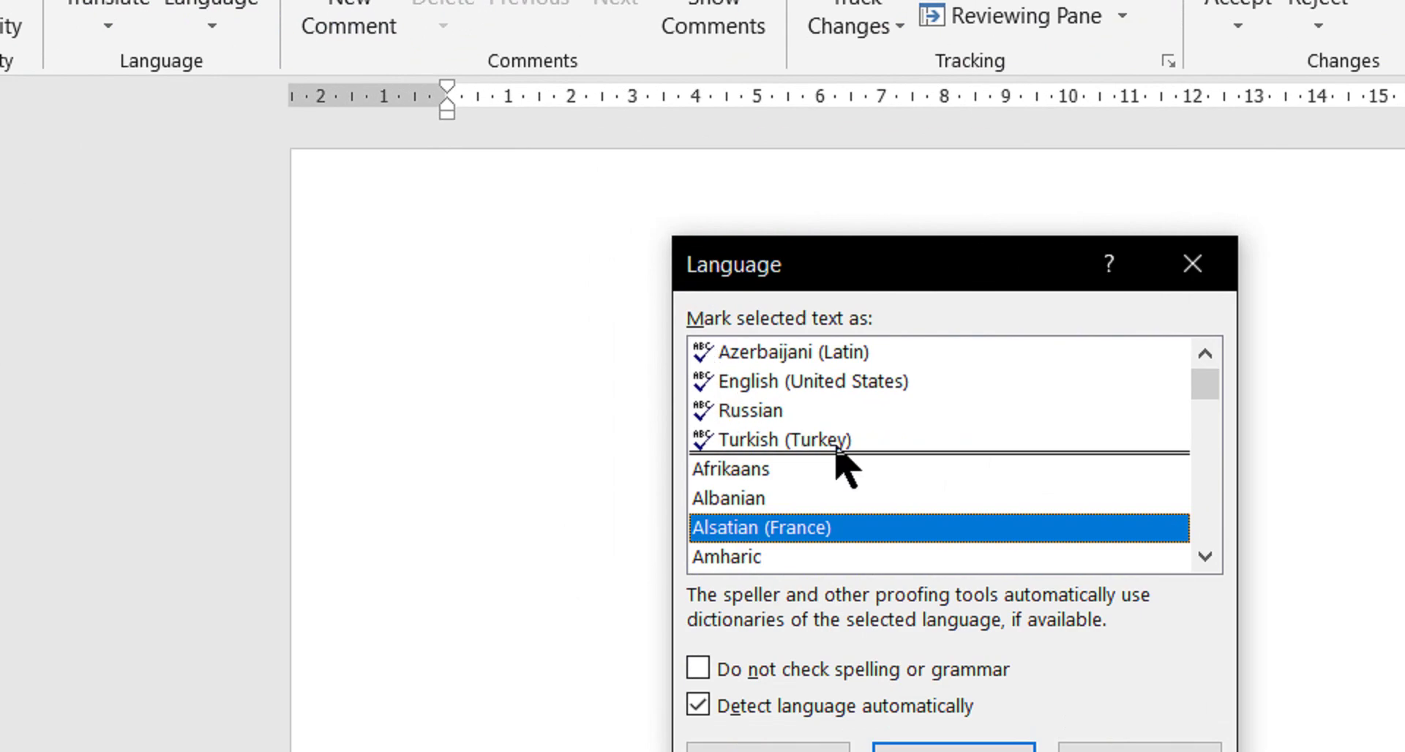
pyautogui.click(1197, 556)
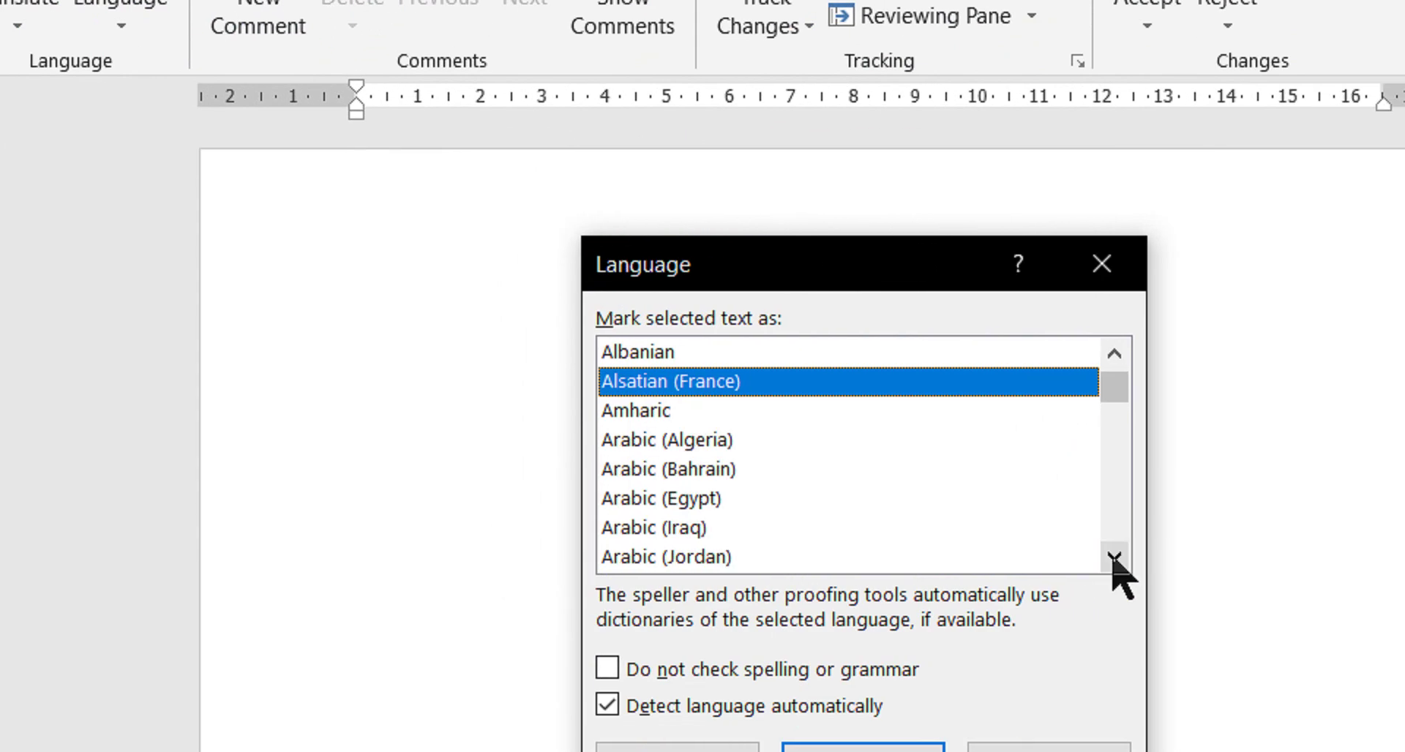
pyautogui.scroll(-1, 1023, 545)
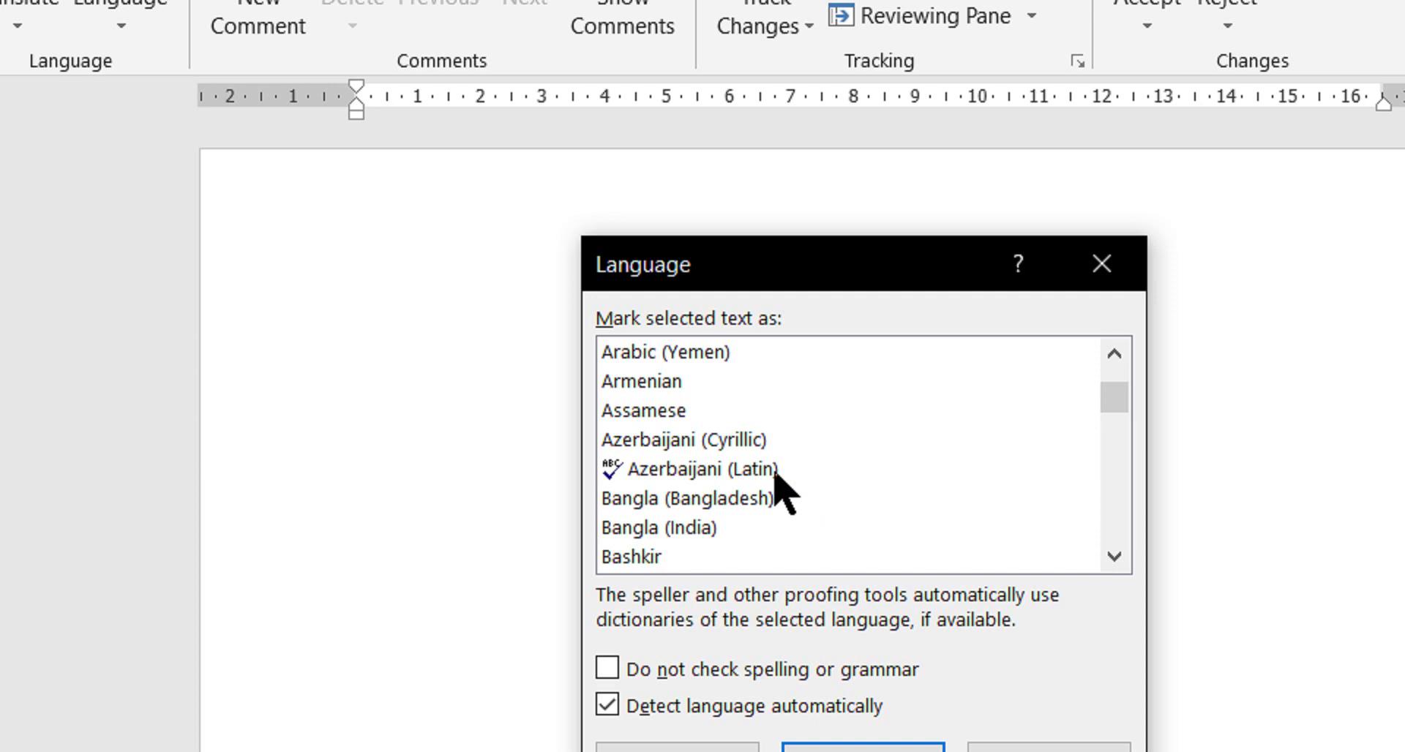
pyautogui.scroll(-1, 775, 475)
pyautogui.scroll(-4, 777, 483)
pyautogui.scroll(-5, 777, 483)
pyautogui.scroll(-4, 777, 476)
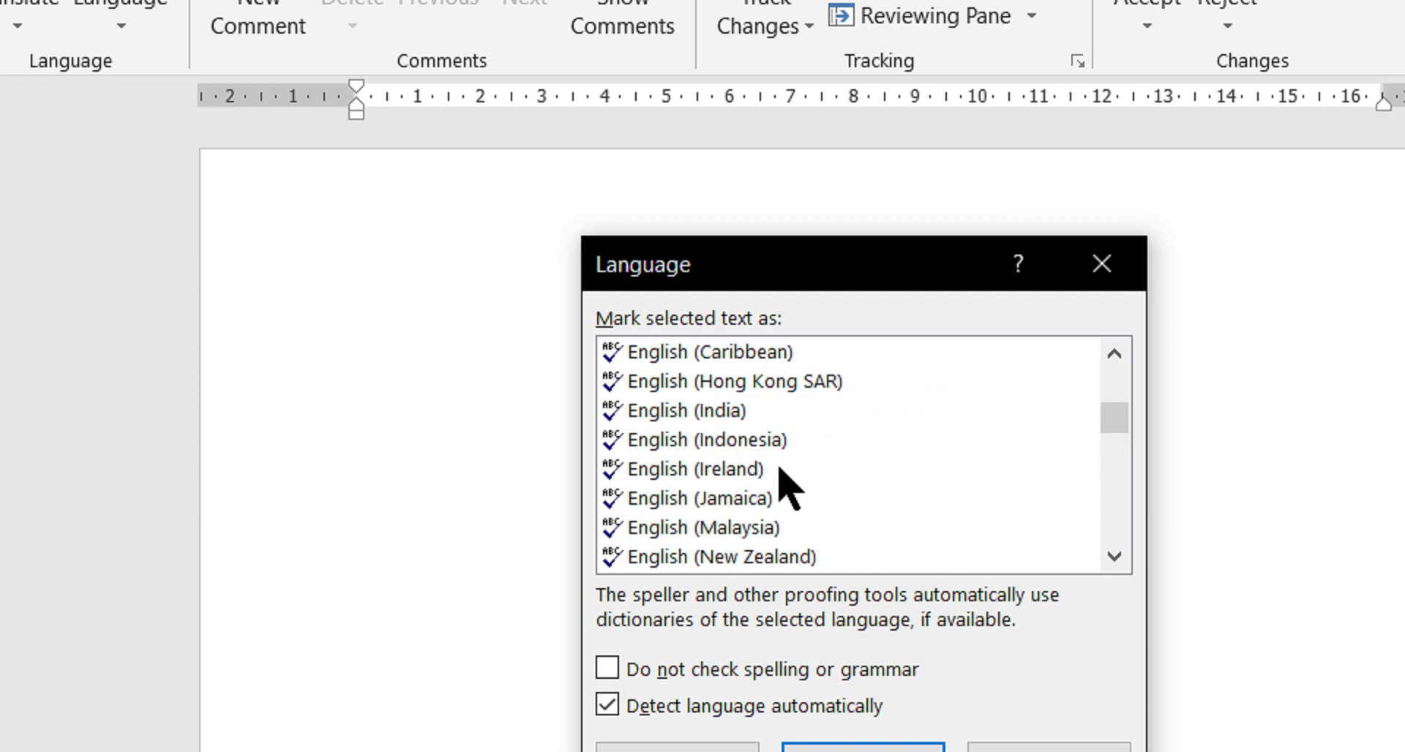
pyautogui.scroll(-5, 779, 472)
pyautogui.scroll(-3, 779, 472)
pyautogui.scroll(-3, 780, 472)
pyautogui.scroll(-4, 779, 472)
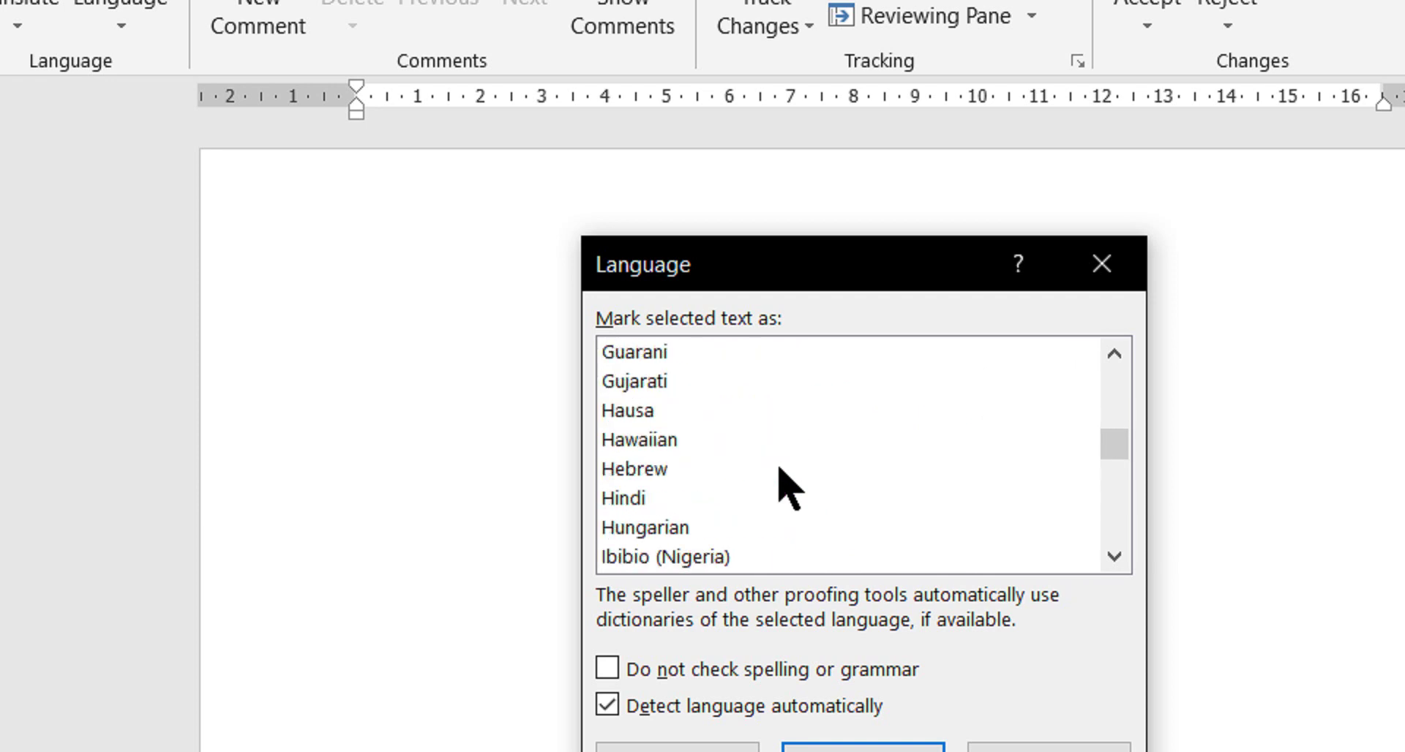
pyautogui.scroll(-2, 779, 472)
pyautogui.scroll(-4, 779, 472)
pyautogui.scroll(-5, 779, 472)
pyautogui.scroll(-4, 780, 472)
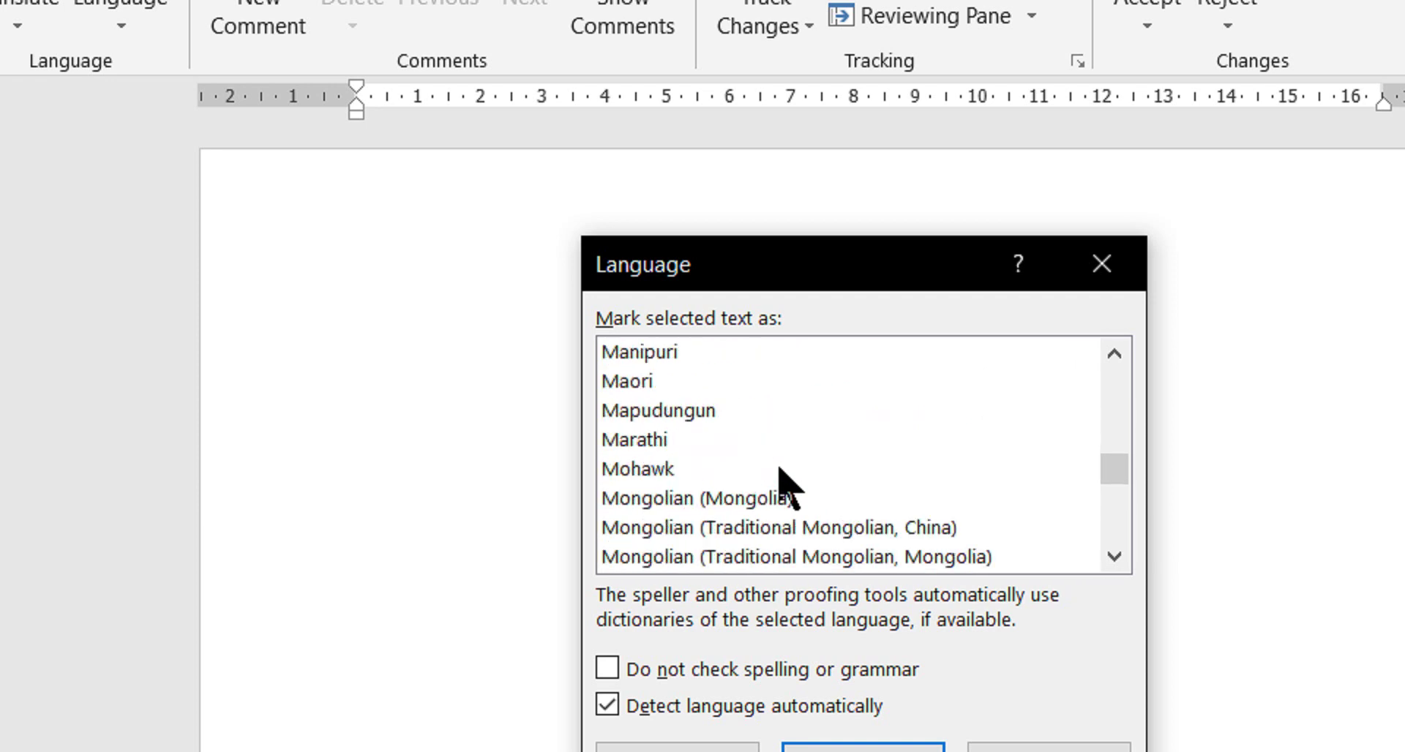
pyautogui.scroll(-4, 779, 472)
pyautogui.scroll(-8, 780, 472)
pyautogui.scroll(-6, 779, 472)
pyautogui.scroll(-4, 779, 472)
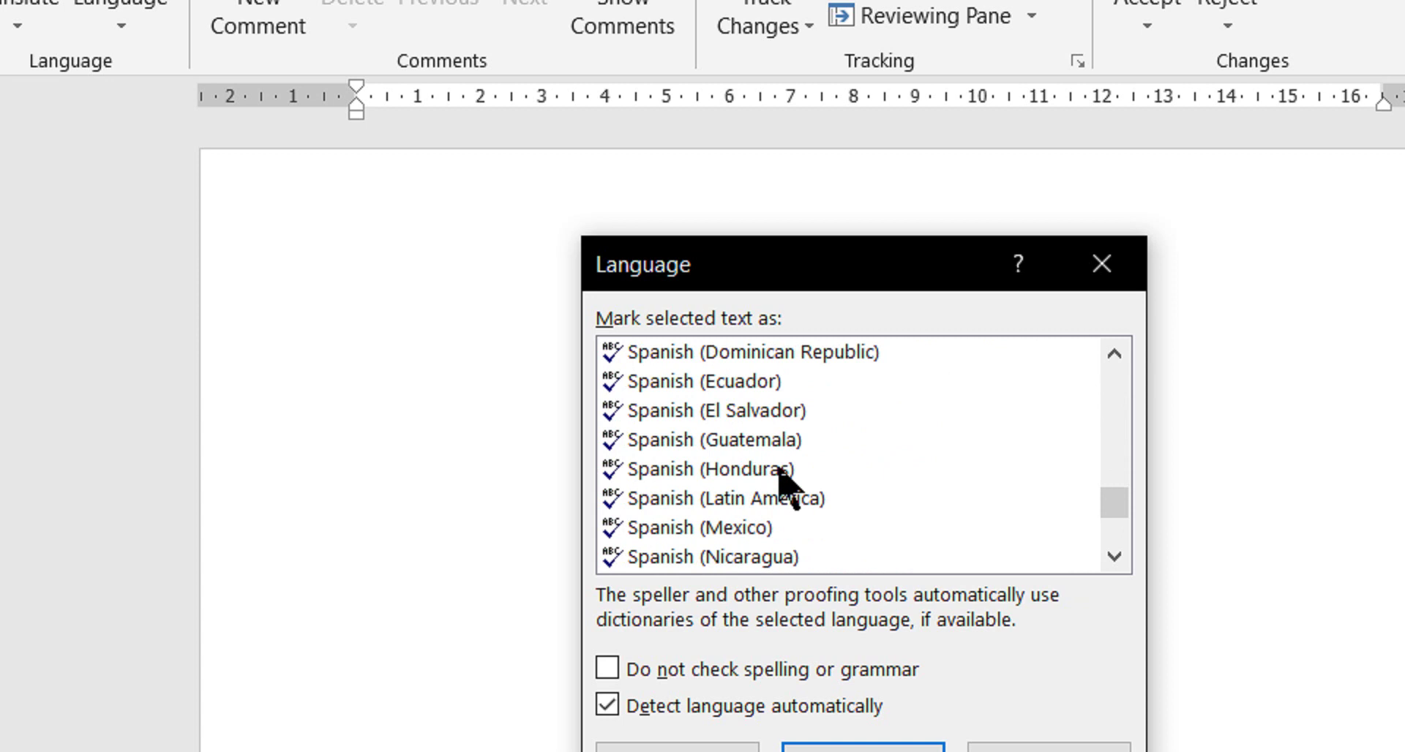
pyautogui.scroll(-5, 779, 472)
pyautogui.scroll(-4, 779, 472)
pyautogui.scroll(1, 780, 472)
pyautogui.scroll(1, 780, 472)
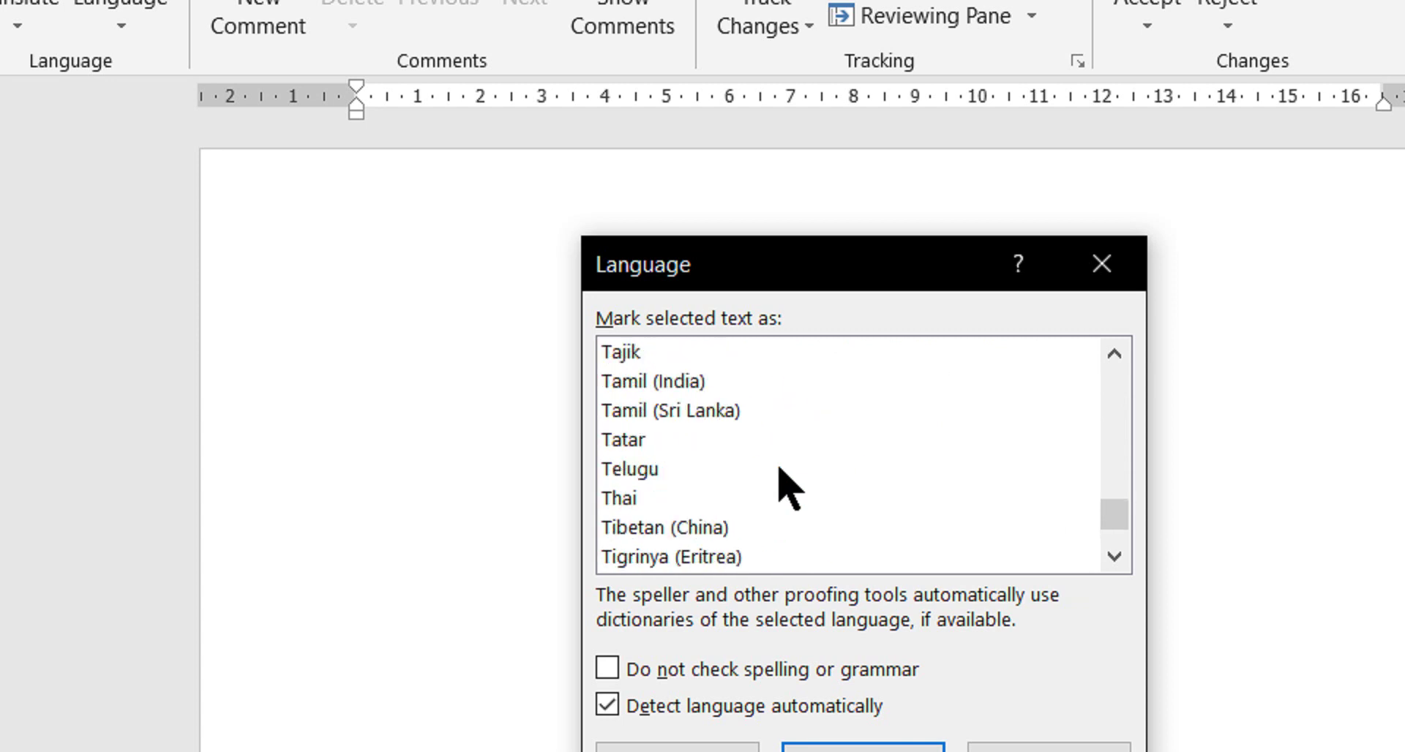
pyautogui.scroll(1, 780, 469)
pyautogui.scroll(-1, 779, 469)
pyautogui.scroll(-1, 780, 468)
pyautogui.scroll(-1, 780, 469)
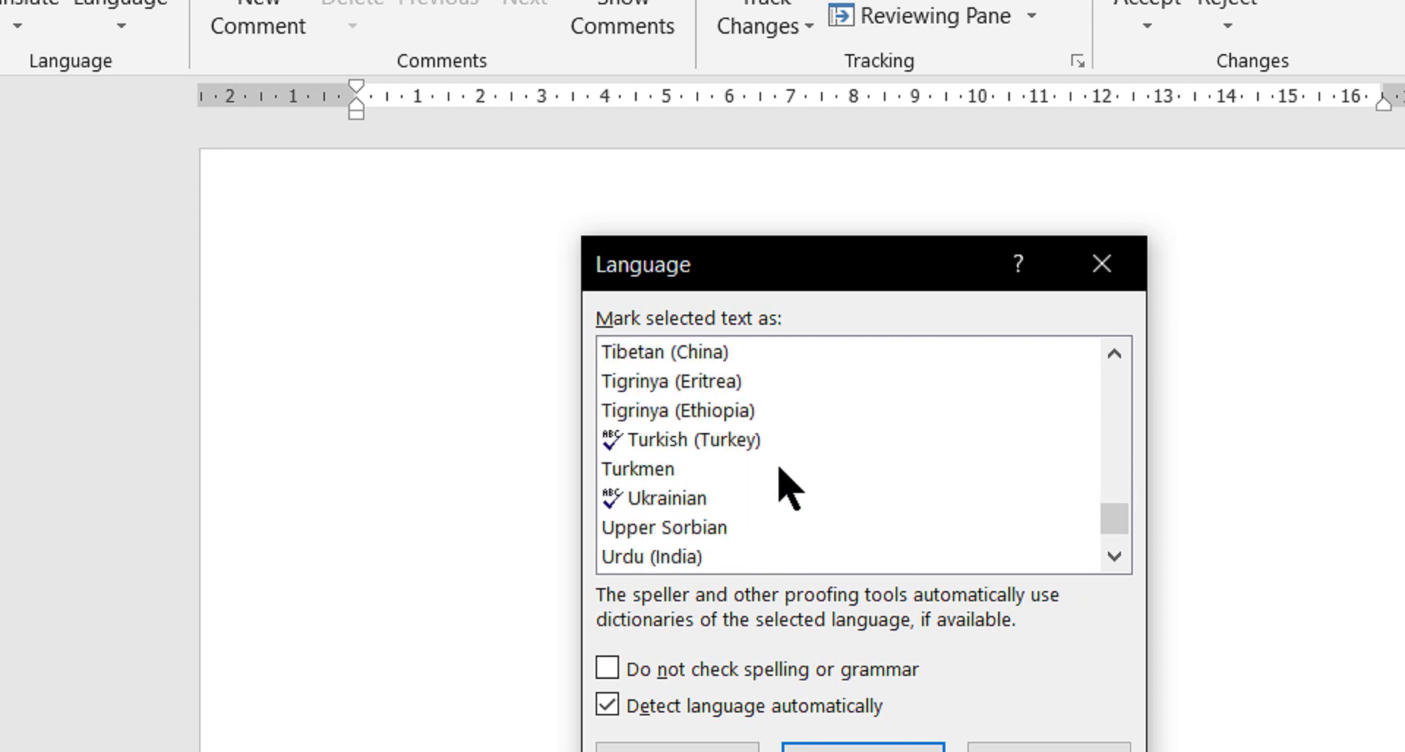
pyautogui.scroll(-2, 782, 474)
pyautogui.click(1046, 750)
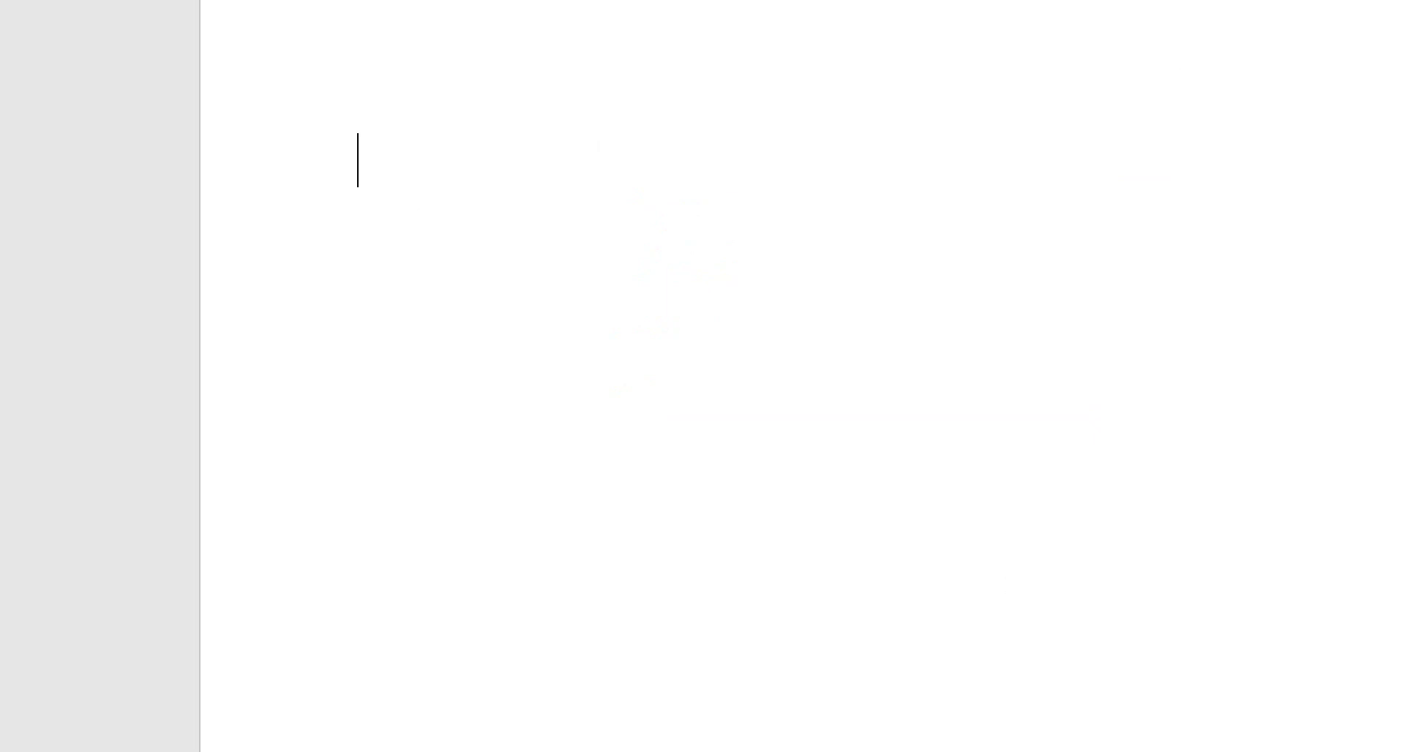
# Type 'İnformatika', then rework its ending so the word reads 'İnformatiqa'.
pyautogui.write('İnformatika')
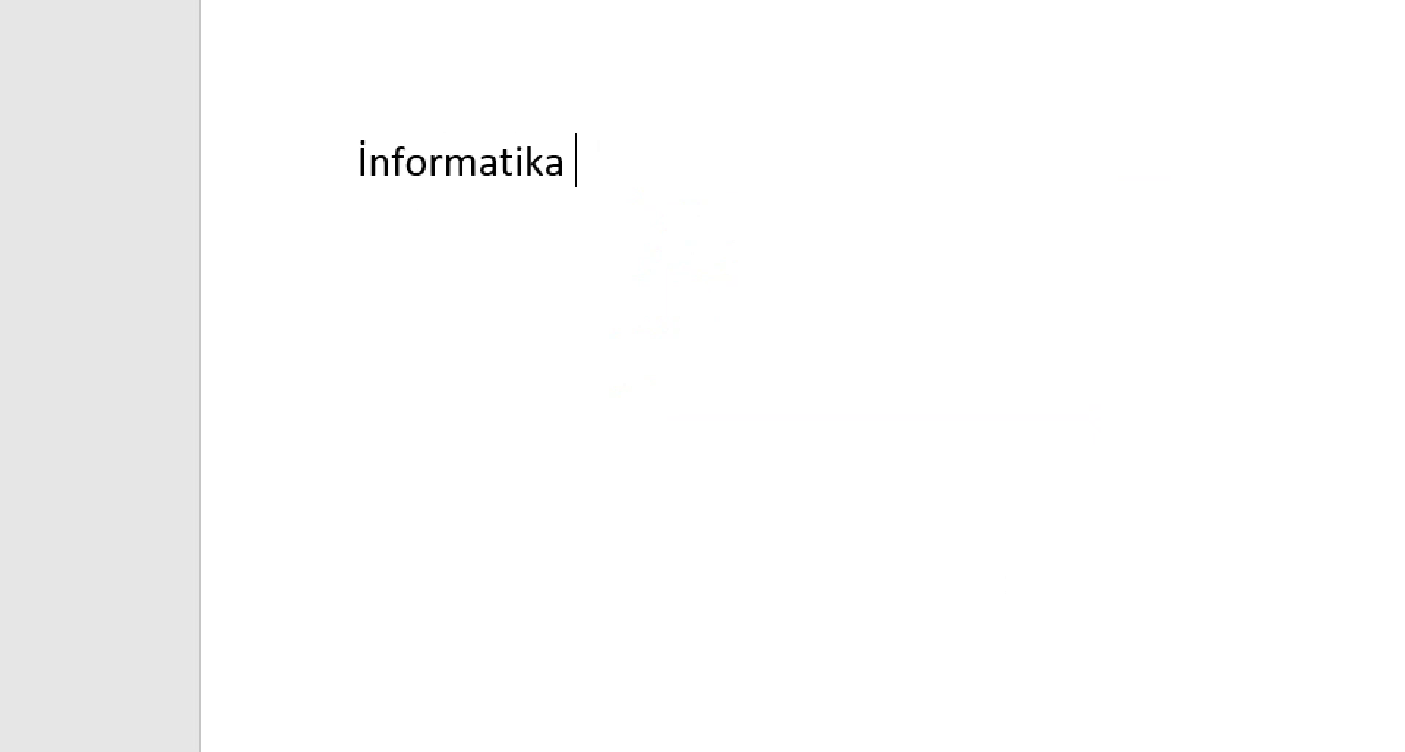
pyautogui.press('BackSpace')
pyautogui.press('Left')
pyautogui.press('Left')
pyautogui.write('gfd')
pyautogui.press('End')
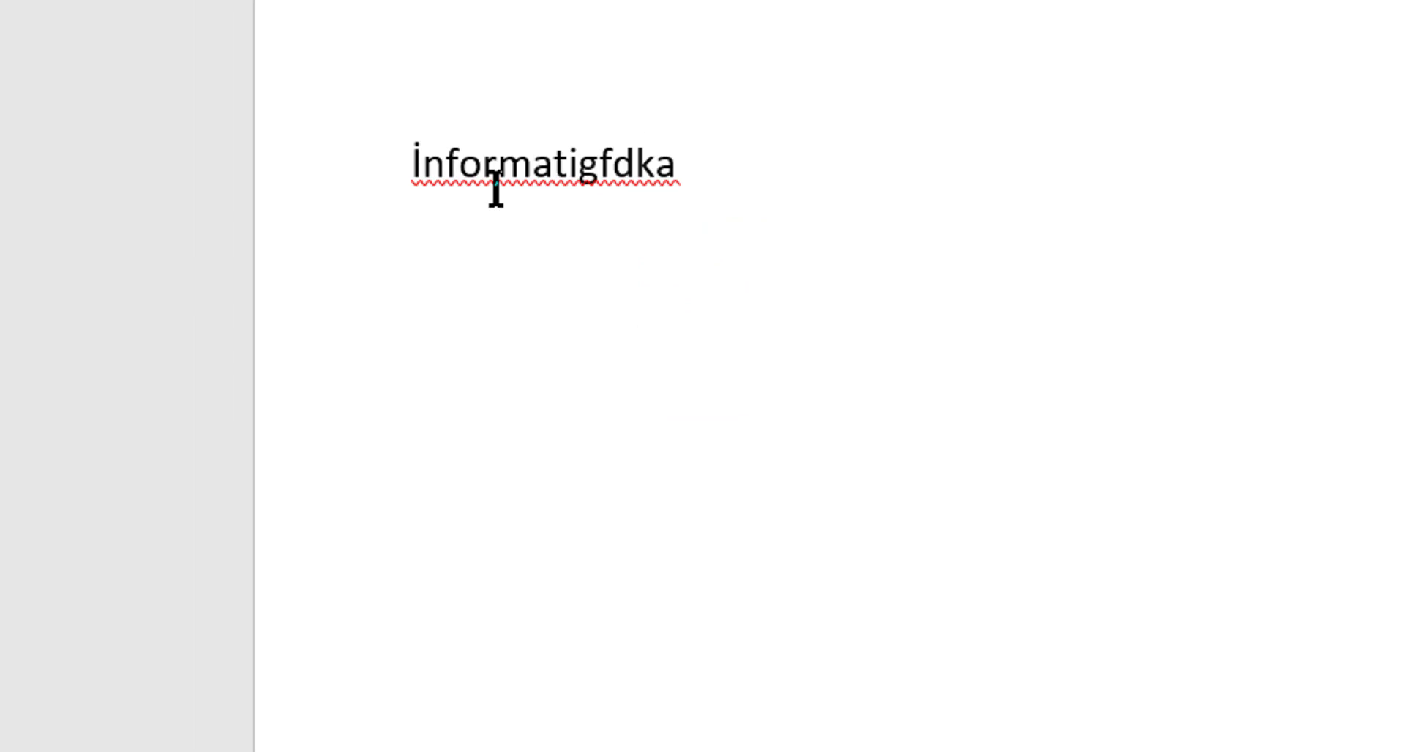
pyautogui.moveTo(680, 186); pyautogui.dragTo(580, 186)
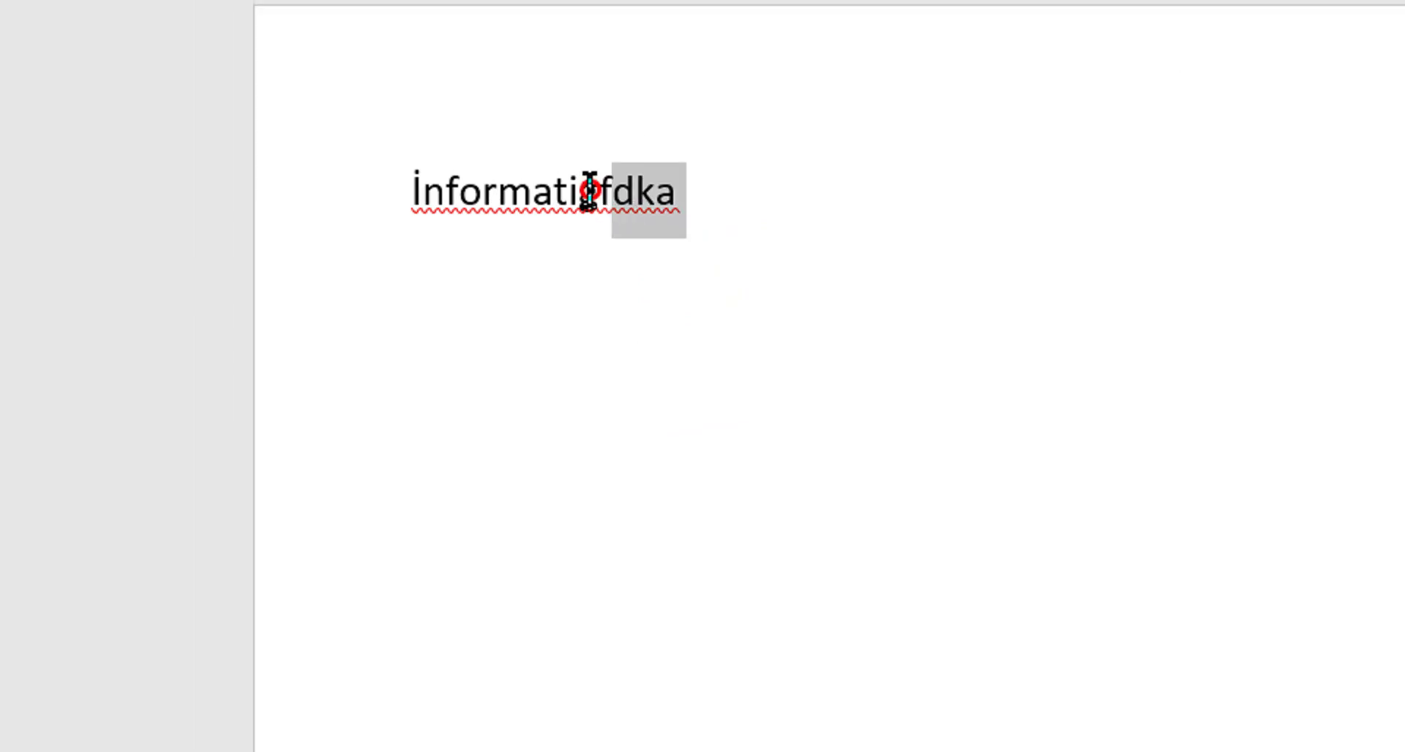
pyautogui.write('qa')
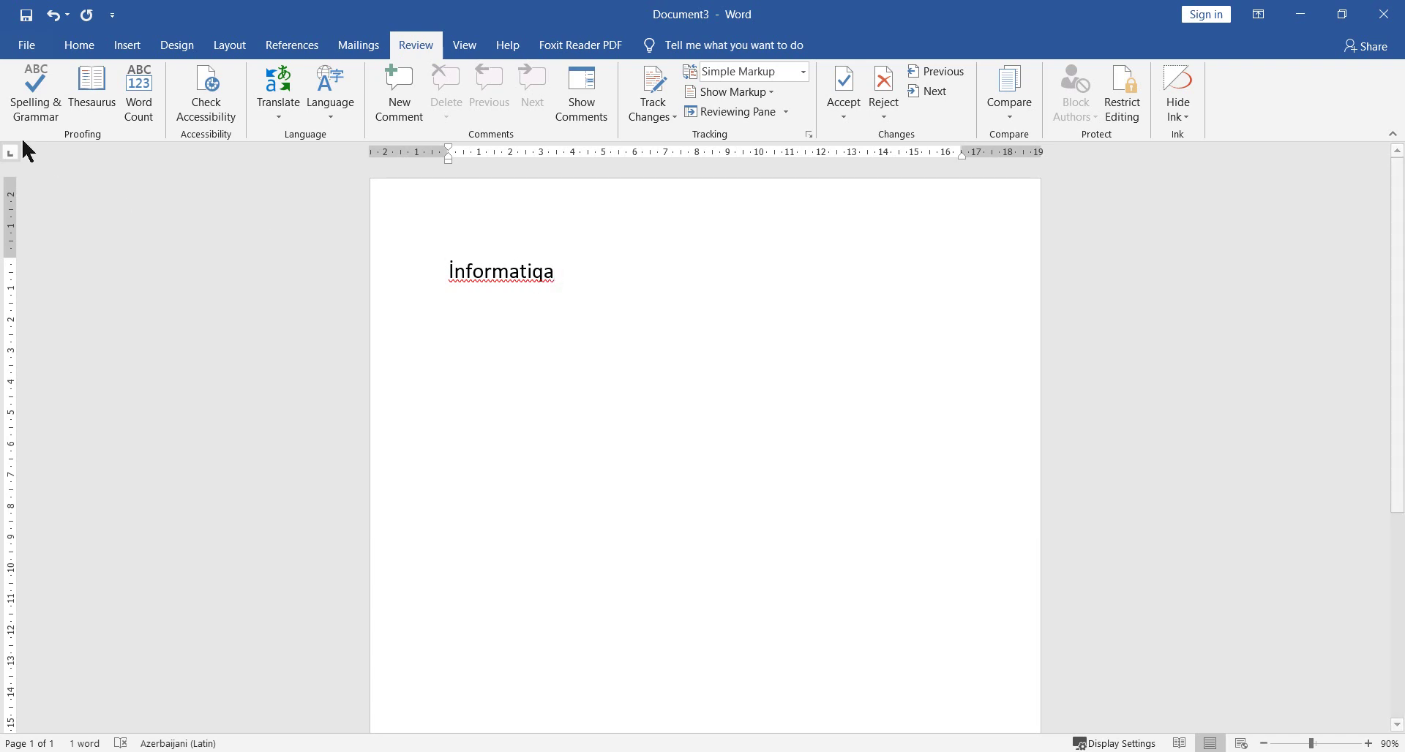
# Spell-check the document, accept the suggestion 'Informatika' and dismiss the completion message.
pyautogui.click(38, 110)
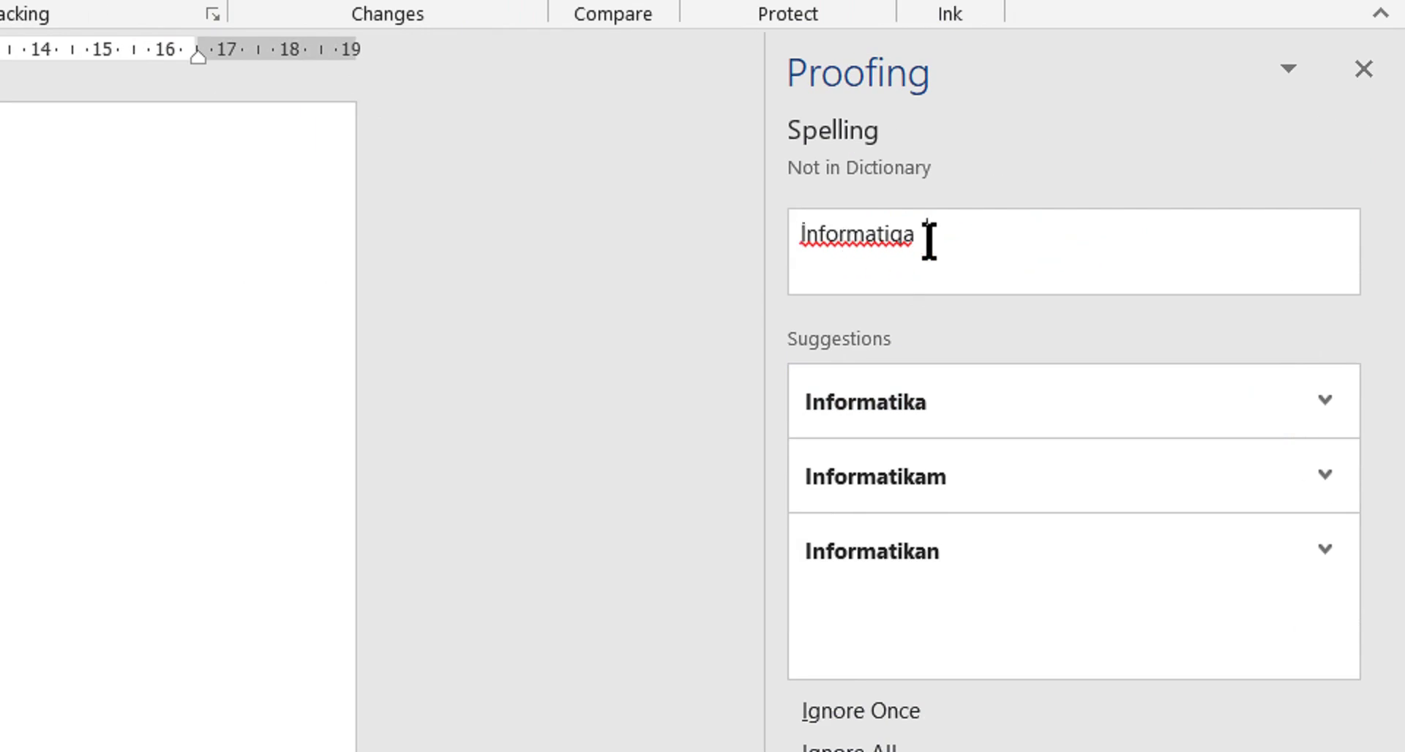
pyautogui.click(928, 240)
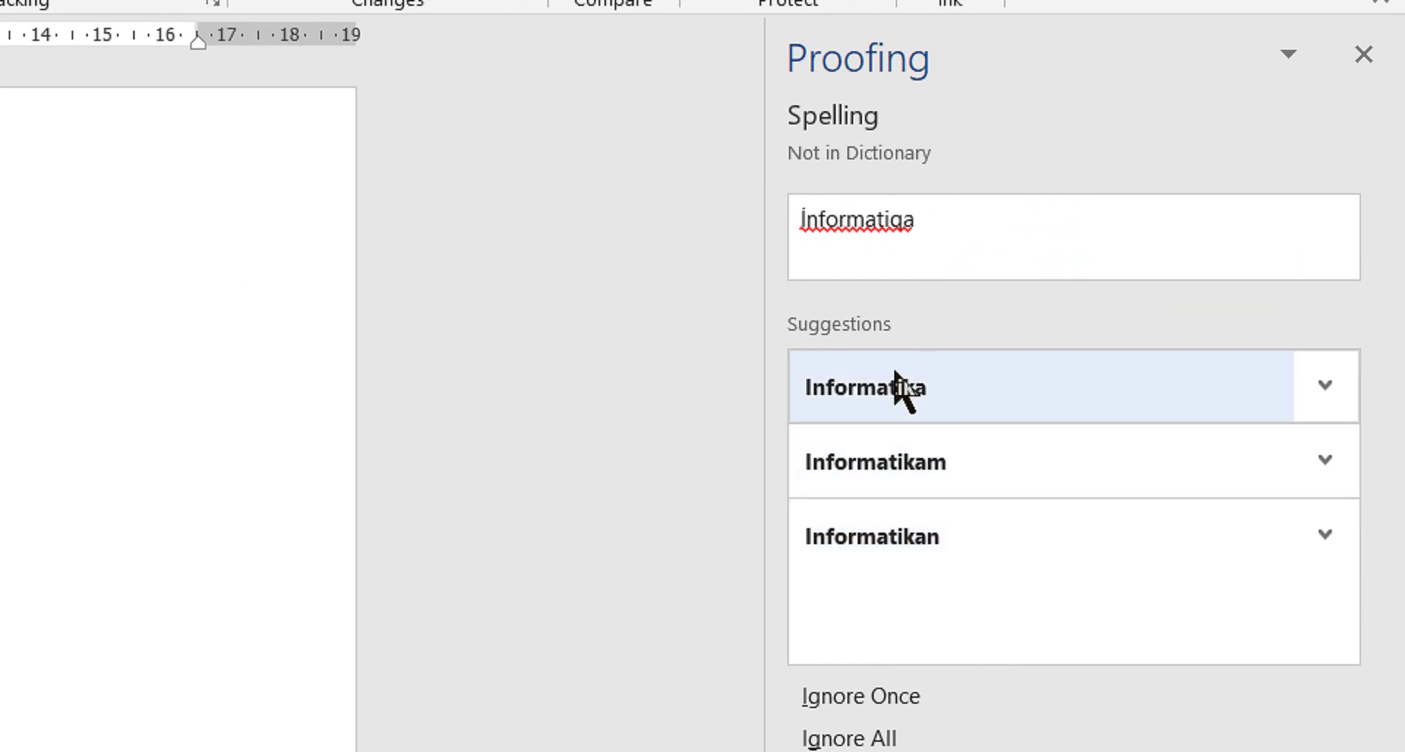
pyautogui.click(893, 392)
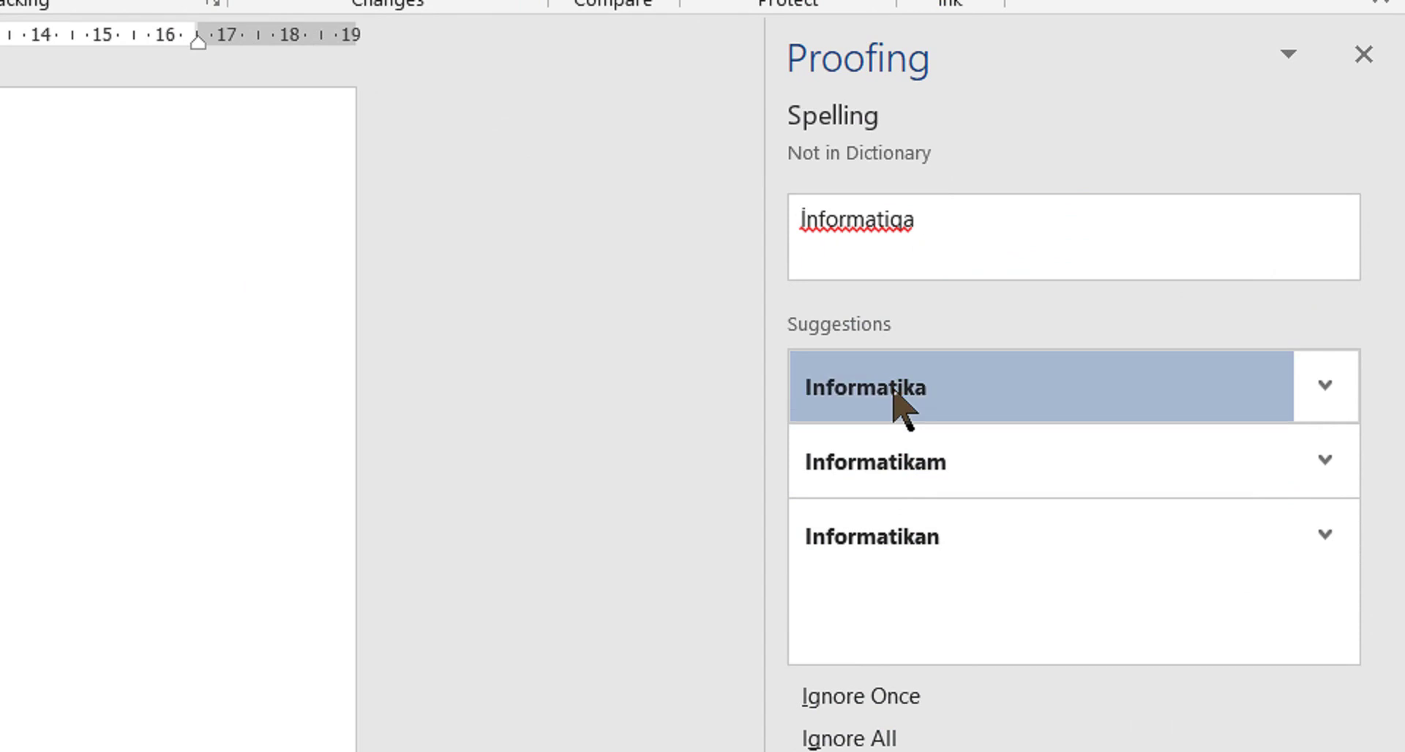
pyautogui.click(732, 591)
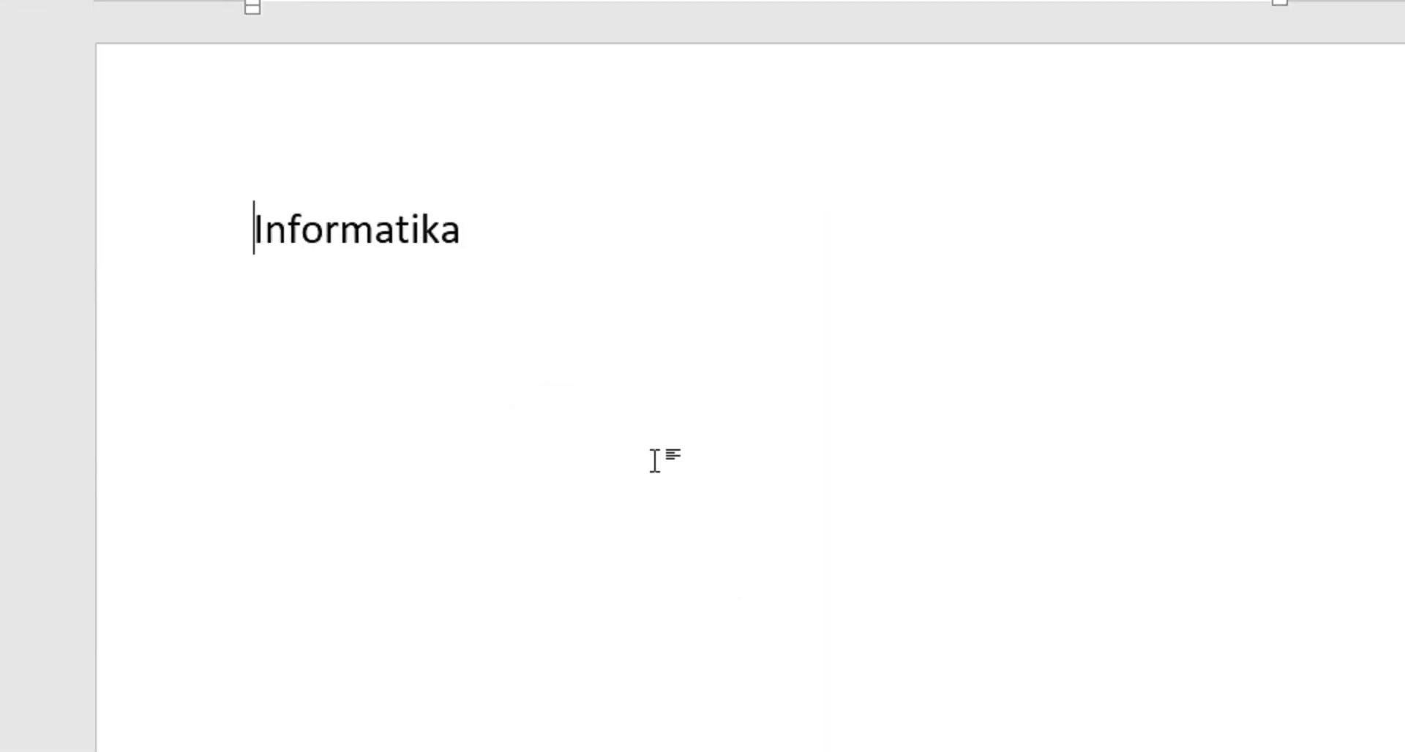
pyautogui.click(489, 186)
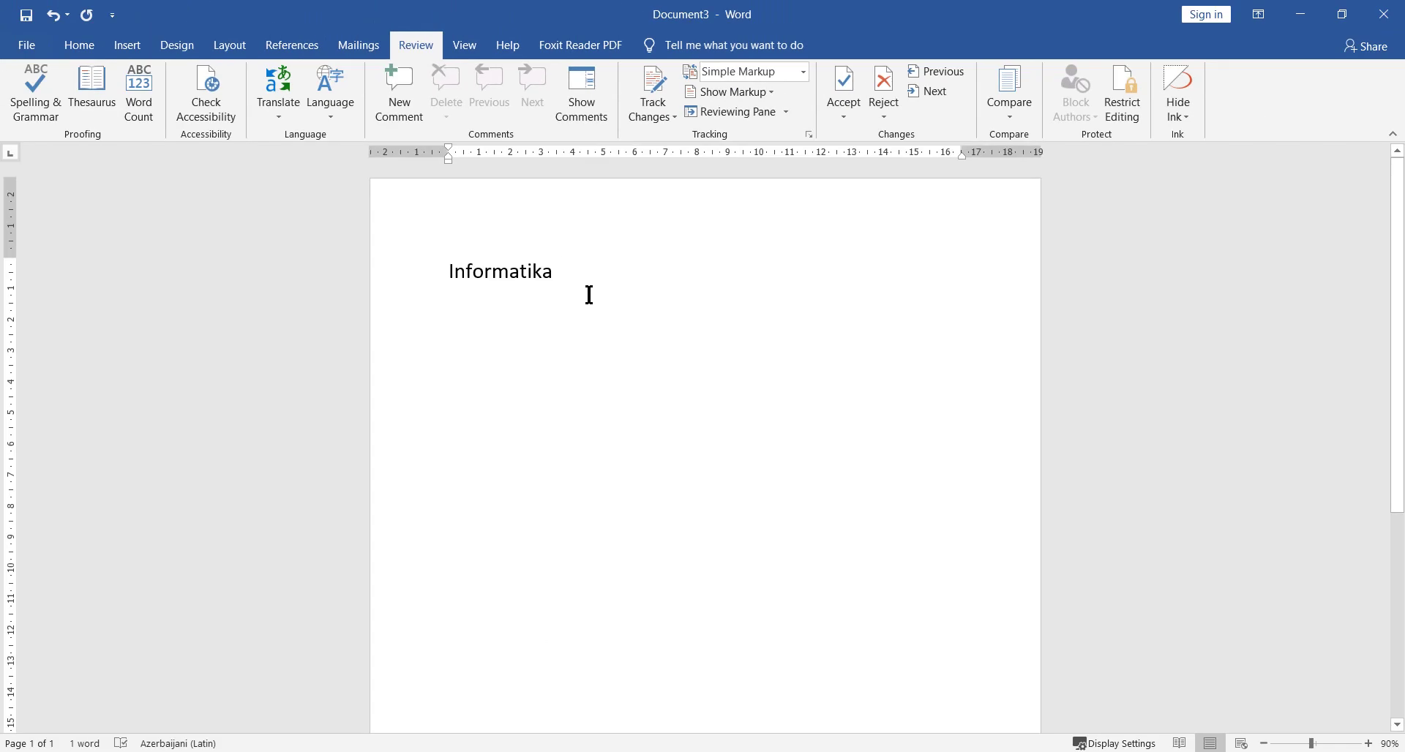
# Erase 'Informatika' and type the Azerbaijani word 'əlifba' in its place.
pyautogui.press('BackSpace')
pyautogui.press('BackSpace')
pyautogui.press('BackSpace')
pyautogui.press('BackSpace')
pyautogui.press('BackSpace')
pyautogui.press('BackSpace')
pyautogui.press('BackSpace')
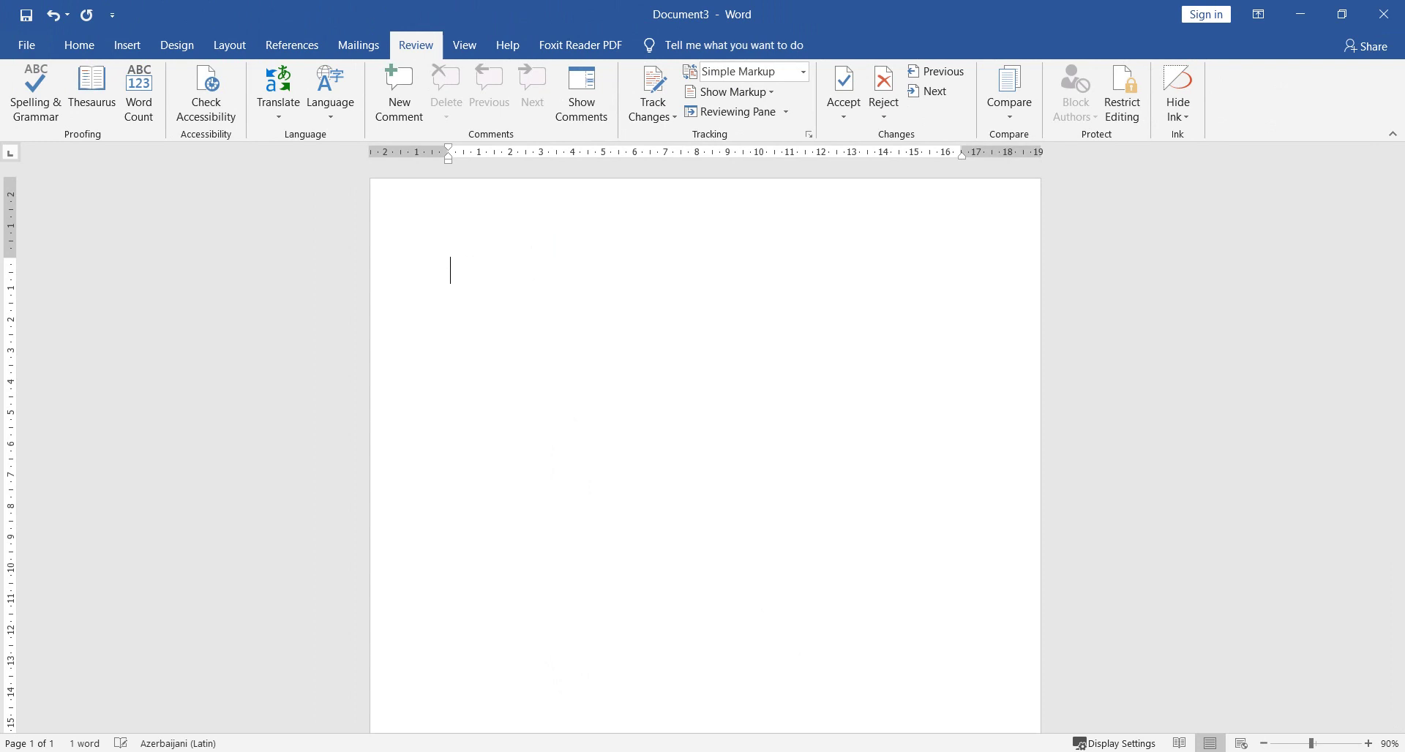
pyautogui.press('BackSpace')
pyautogui.write('əli')
pyautogui.write('fba')
pyautogui.press('BackSpace')
pyautogui.press('BackSpace')
pyautogui.press('BackSpace')
pyautogui.write('b')
pyautogui.write('a')
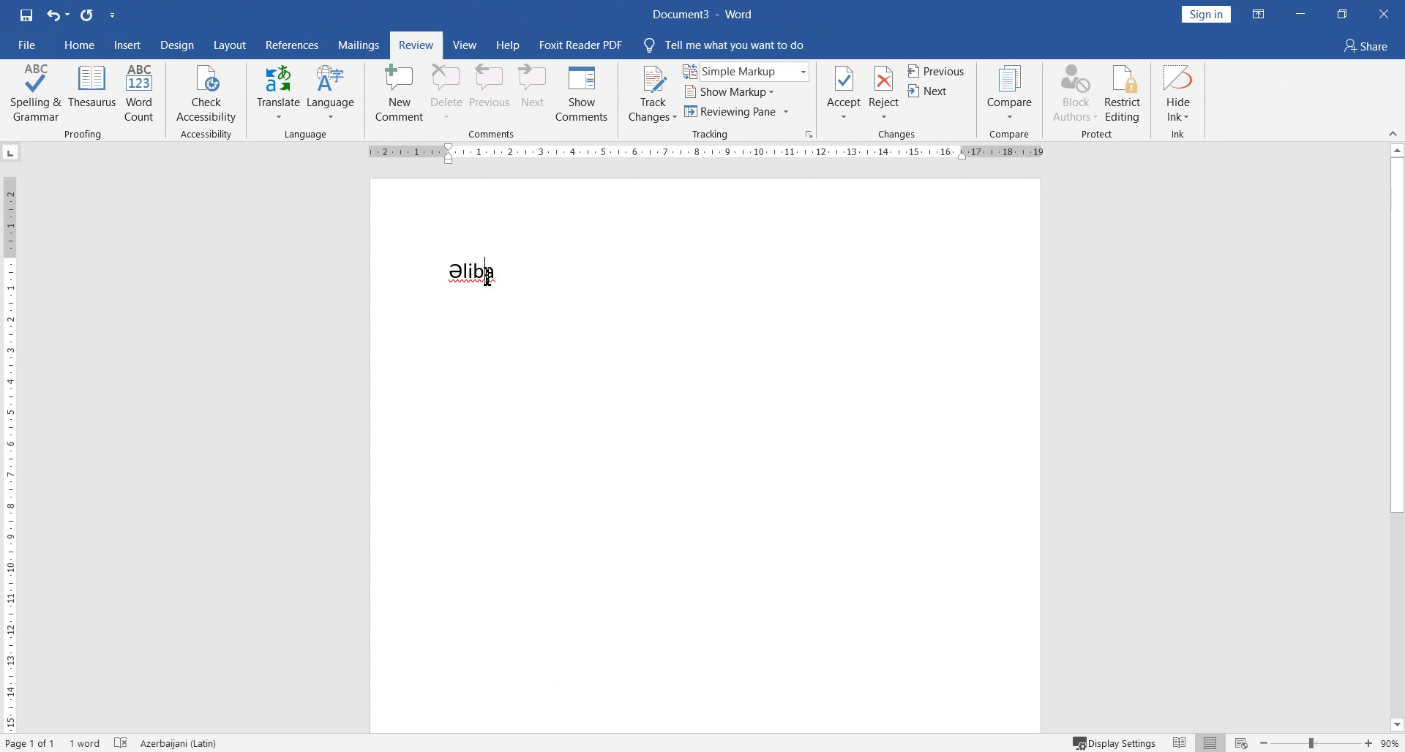
# Spell-check the new word, accept the suggestion 'Əlifba' and dismiss the completion message.
pyautogui.click(55, 114)
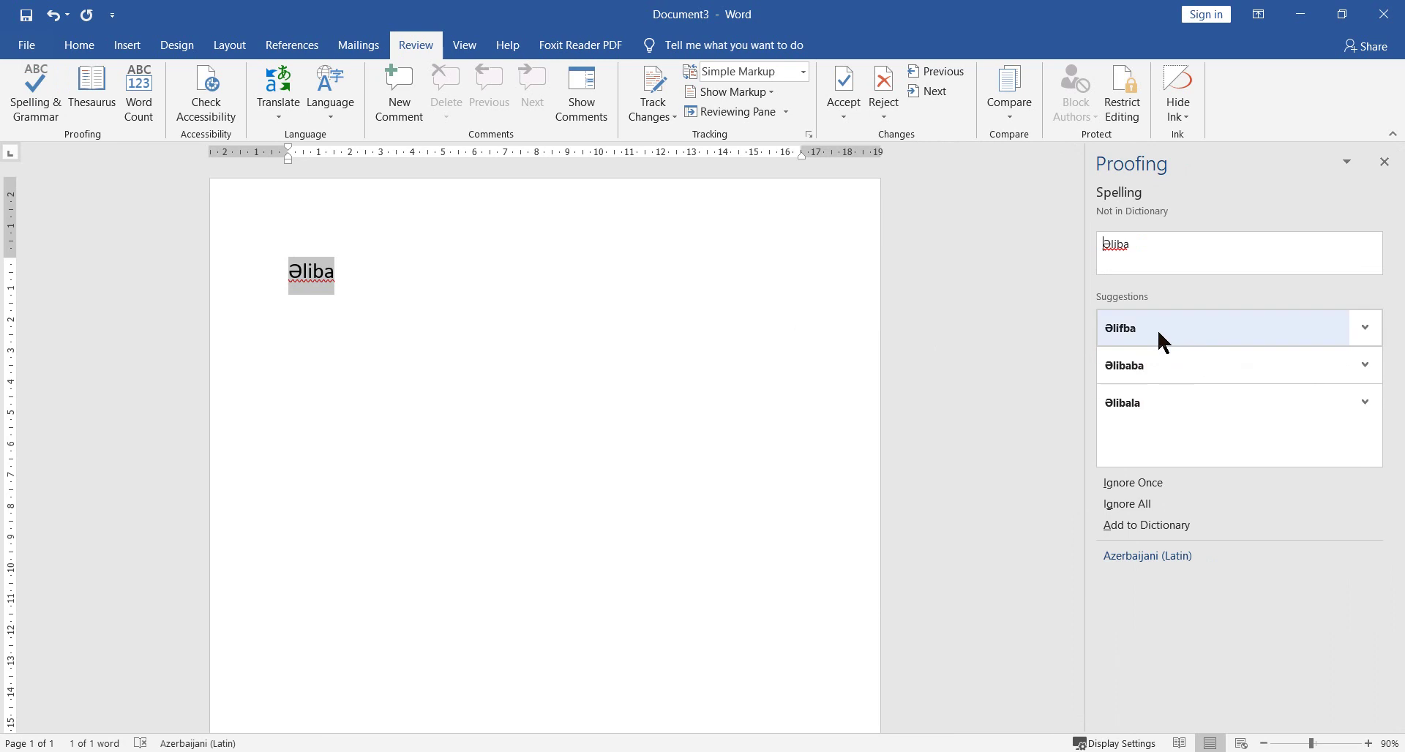
pyautogui.click(1163, 341)
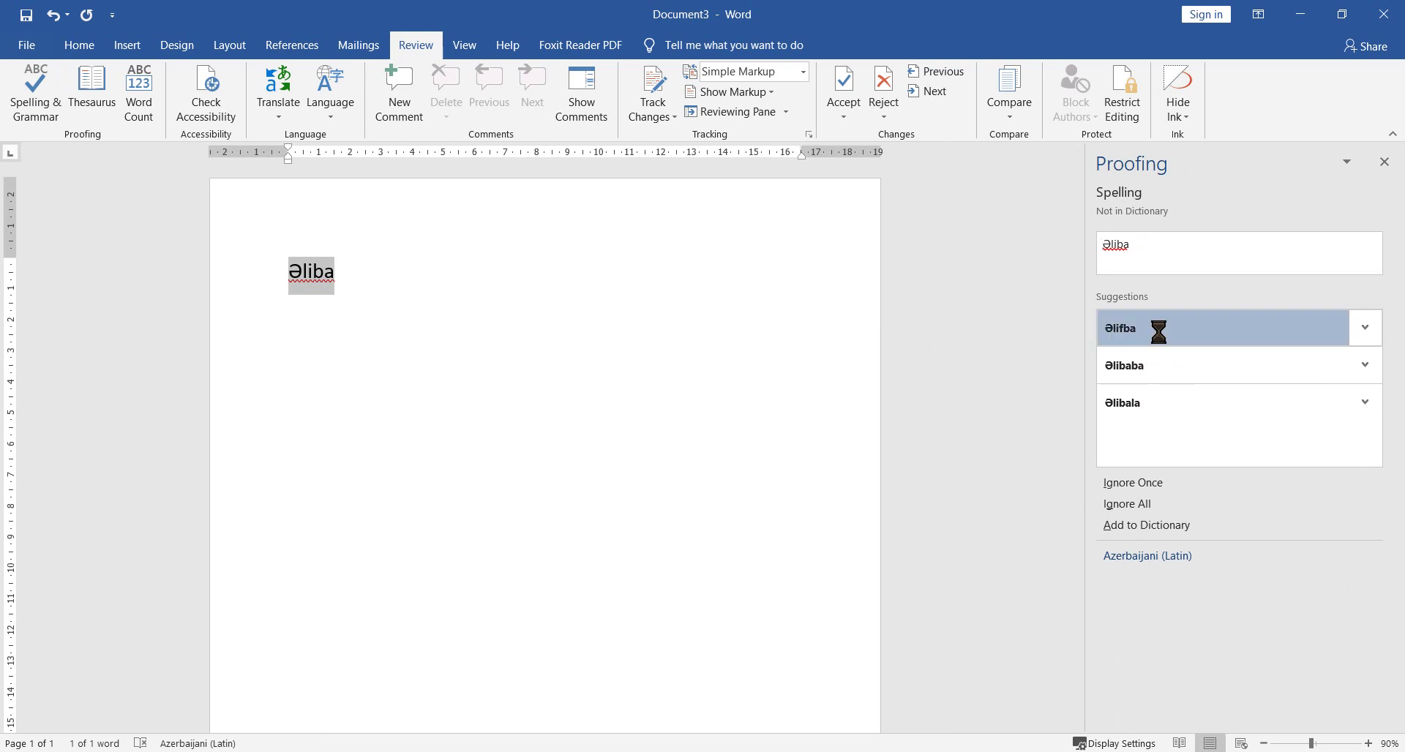
pyautogui.click(701, 443)
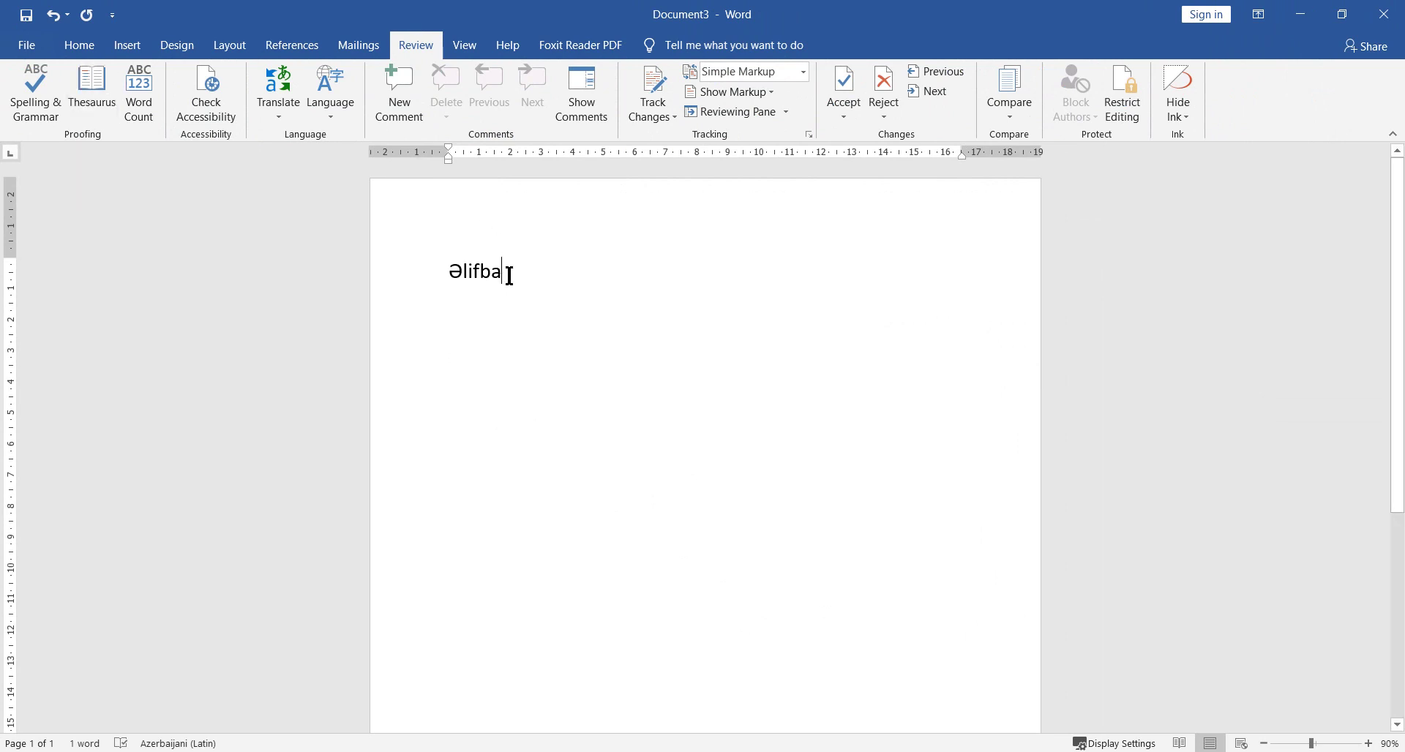
# Replace 'Əlifba' with 'Gözəl' and look it up in the Thesaurus, dismissing the no-thesaurus message.
pyautogui.moveTo(540, 270); pyautogui.dragTo(438, 249)
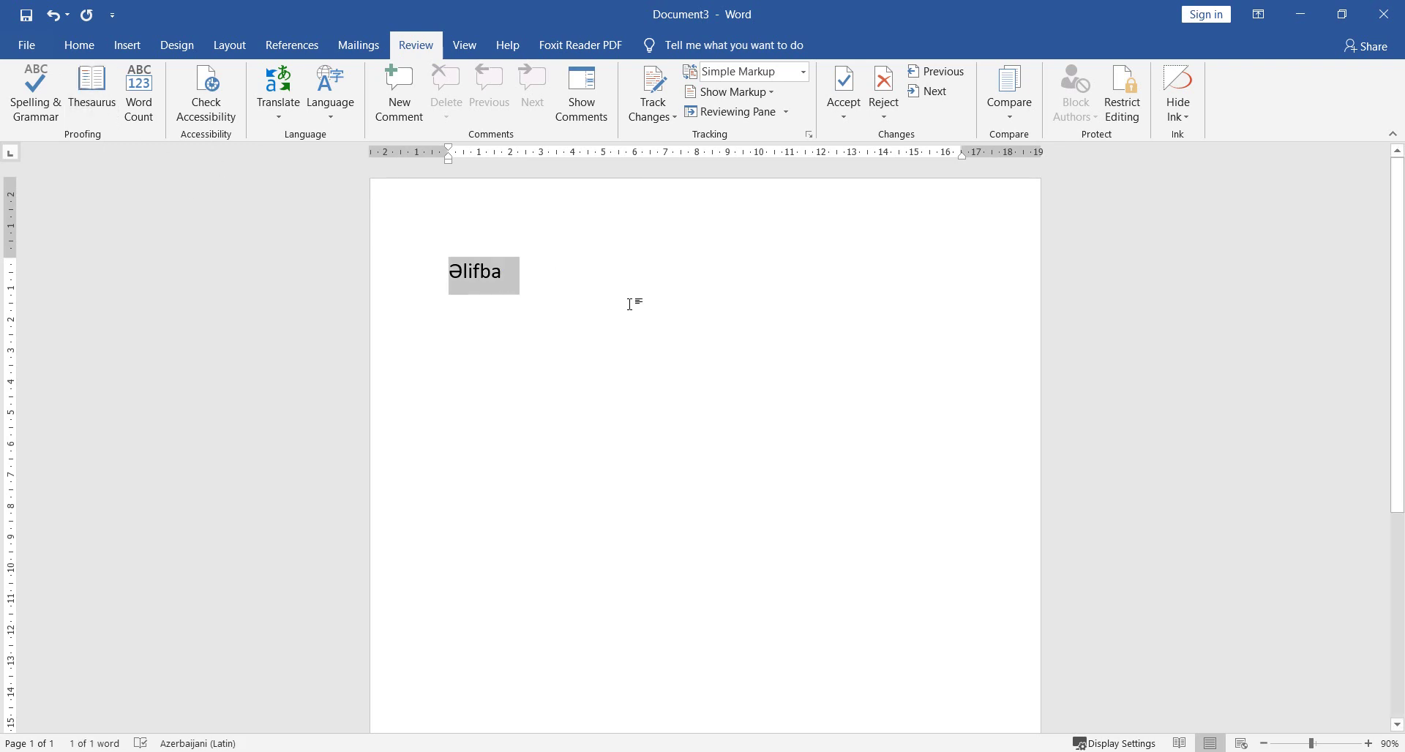
pyautogui.press('Delete')
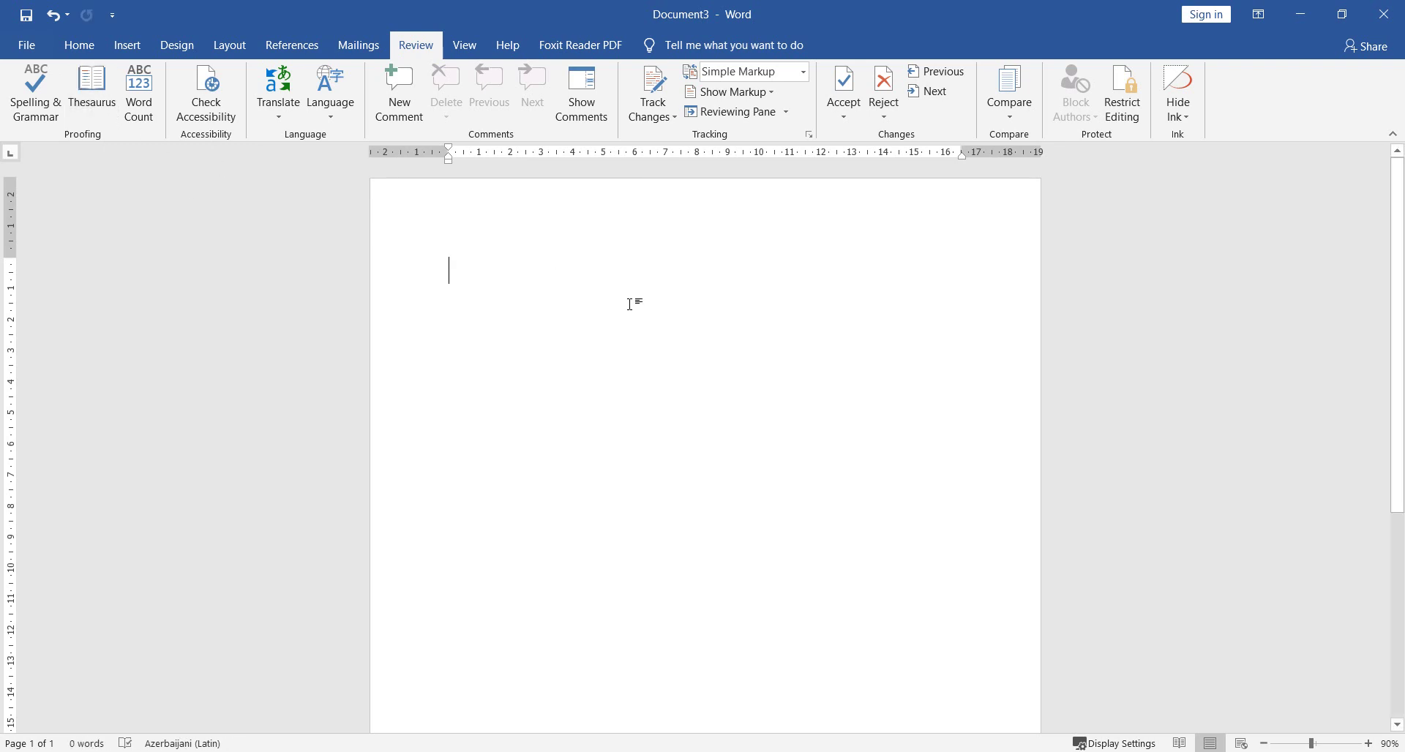
pyautogui.write('Gözəl')
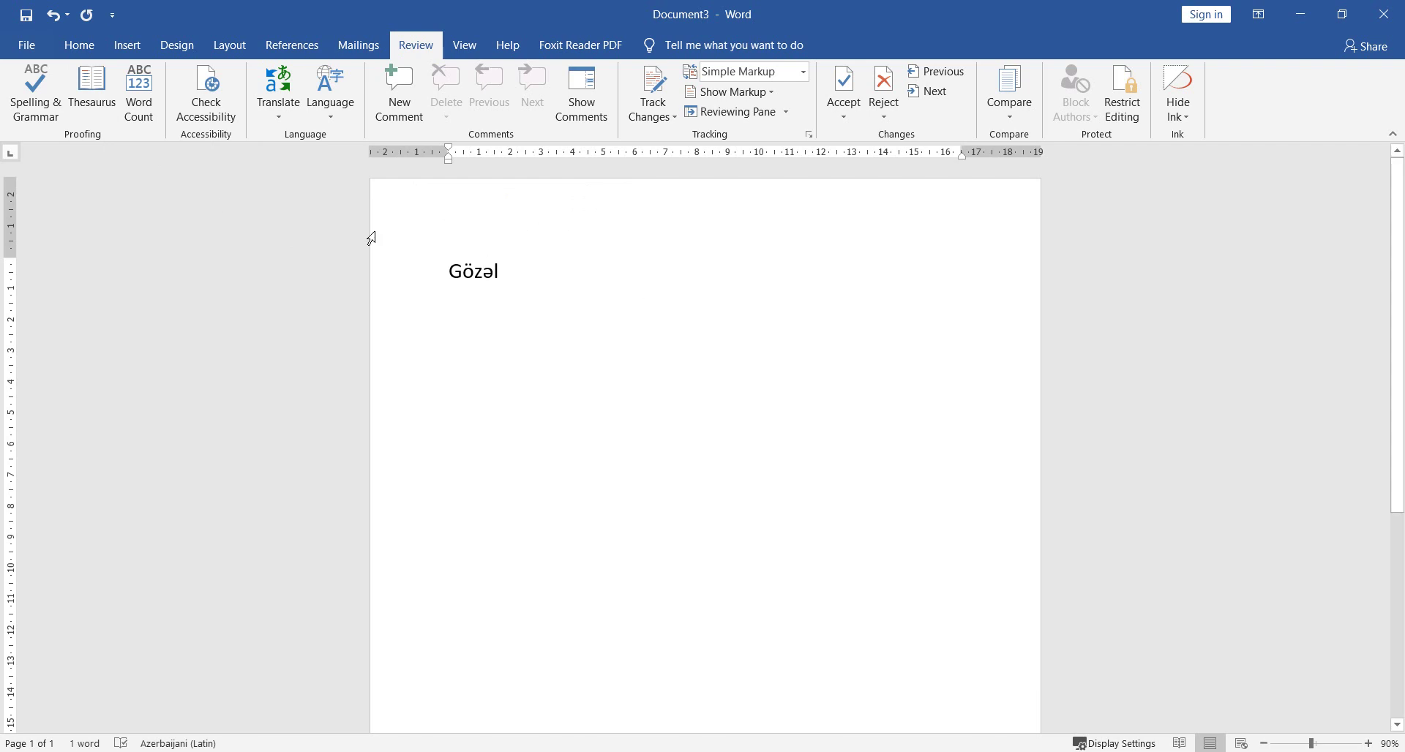
pyautogui.click(88, 102)
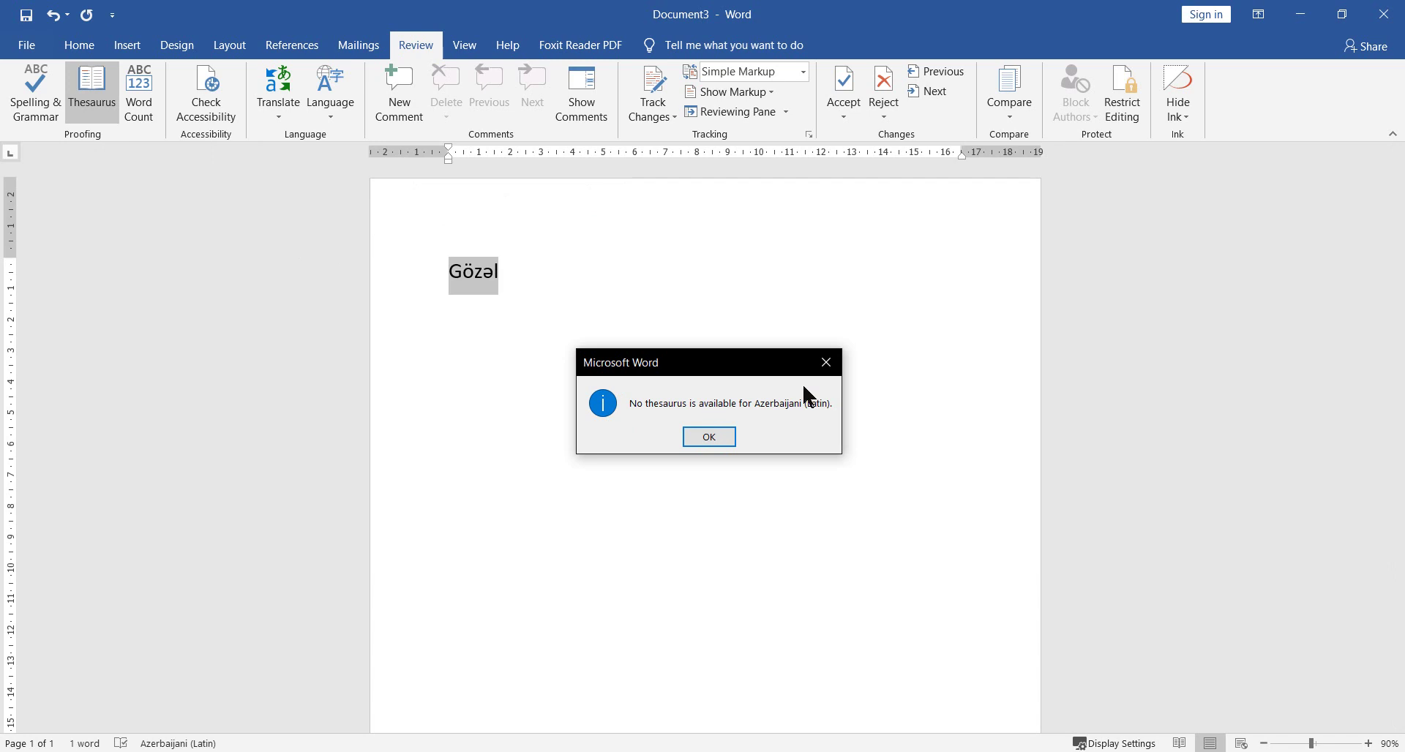
pyautogui.click(828, 364)
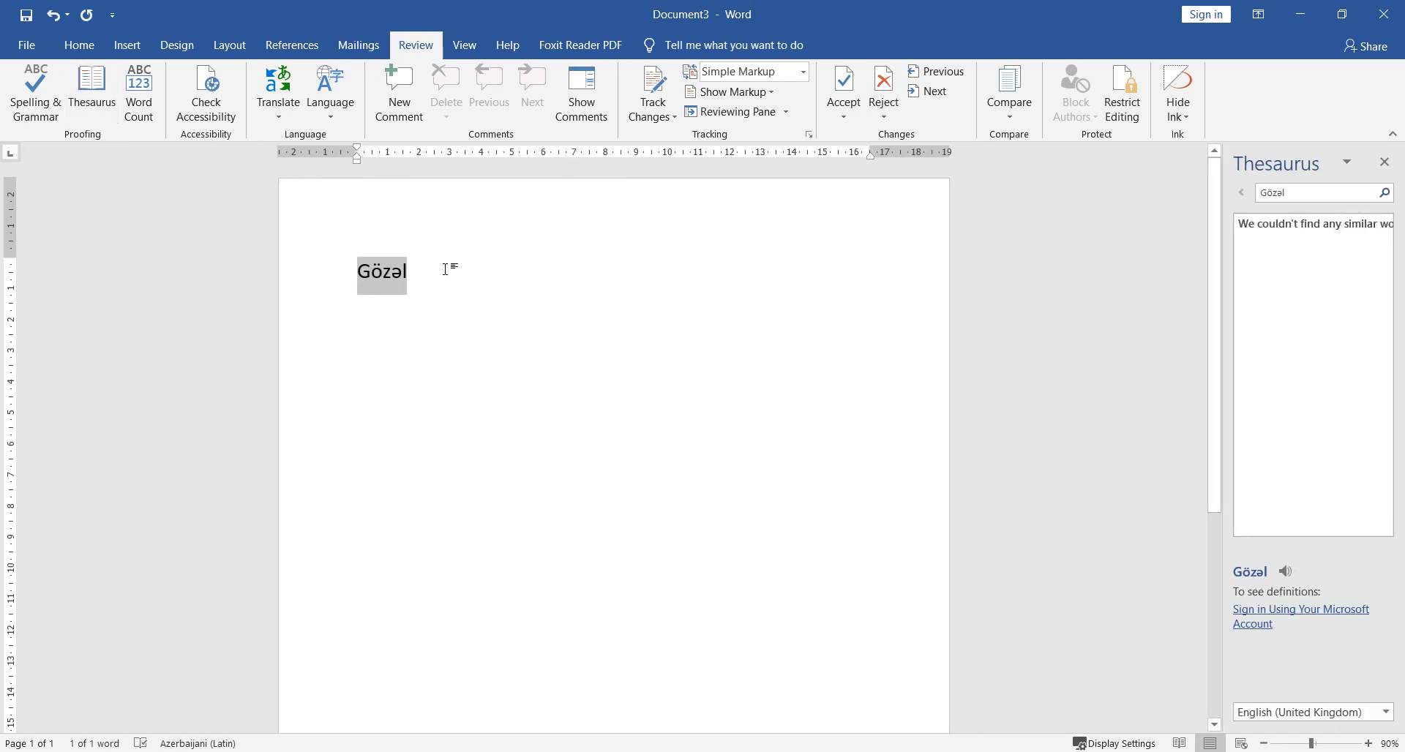
# Replace 'Gözəl' with 'nice', browse its Thesaurus synonyms, then close the pane.
pyautogui.moveTo(423, 283); pyautogui.dragTo(310, 276)
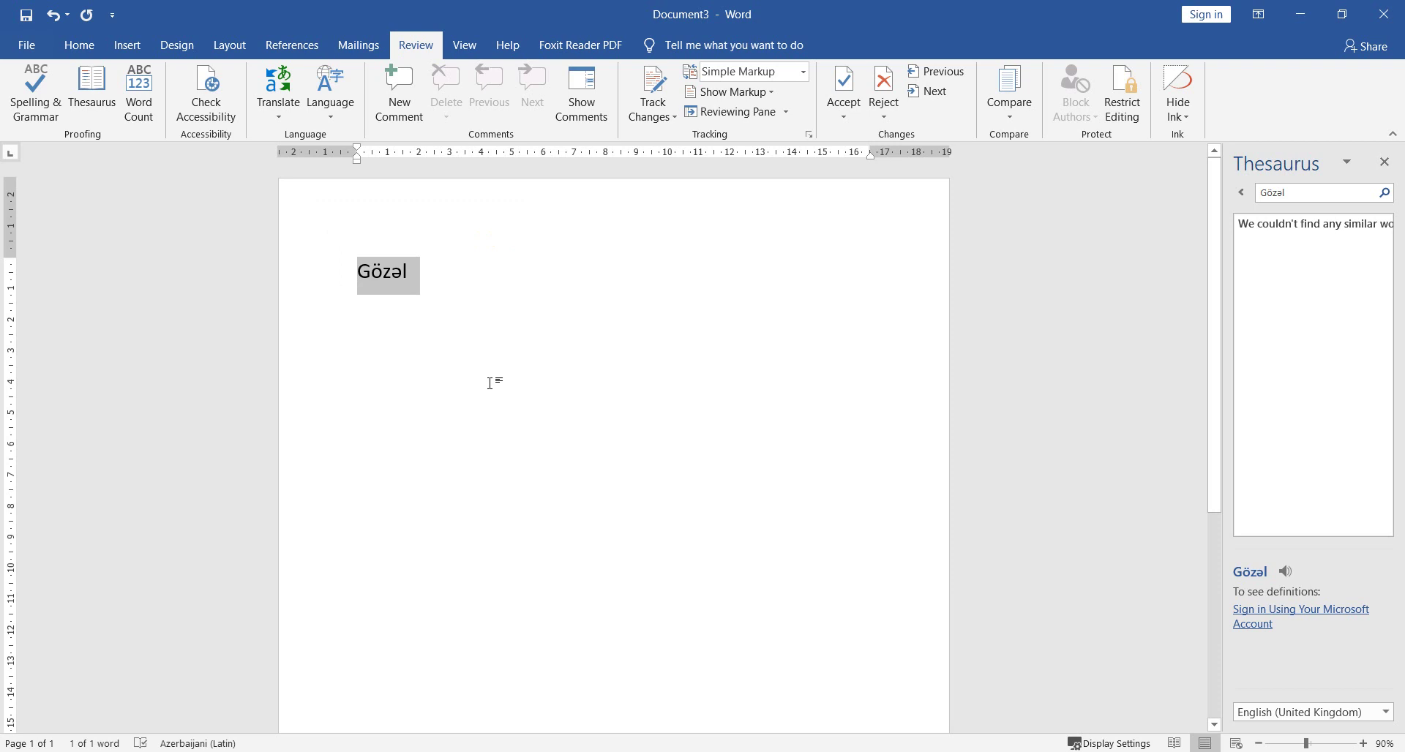
pyautogui.write('nice')
pyautogui.click(88, 101)
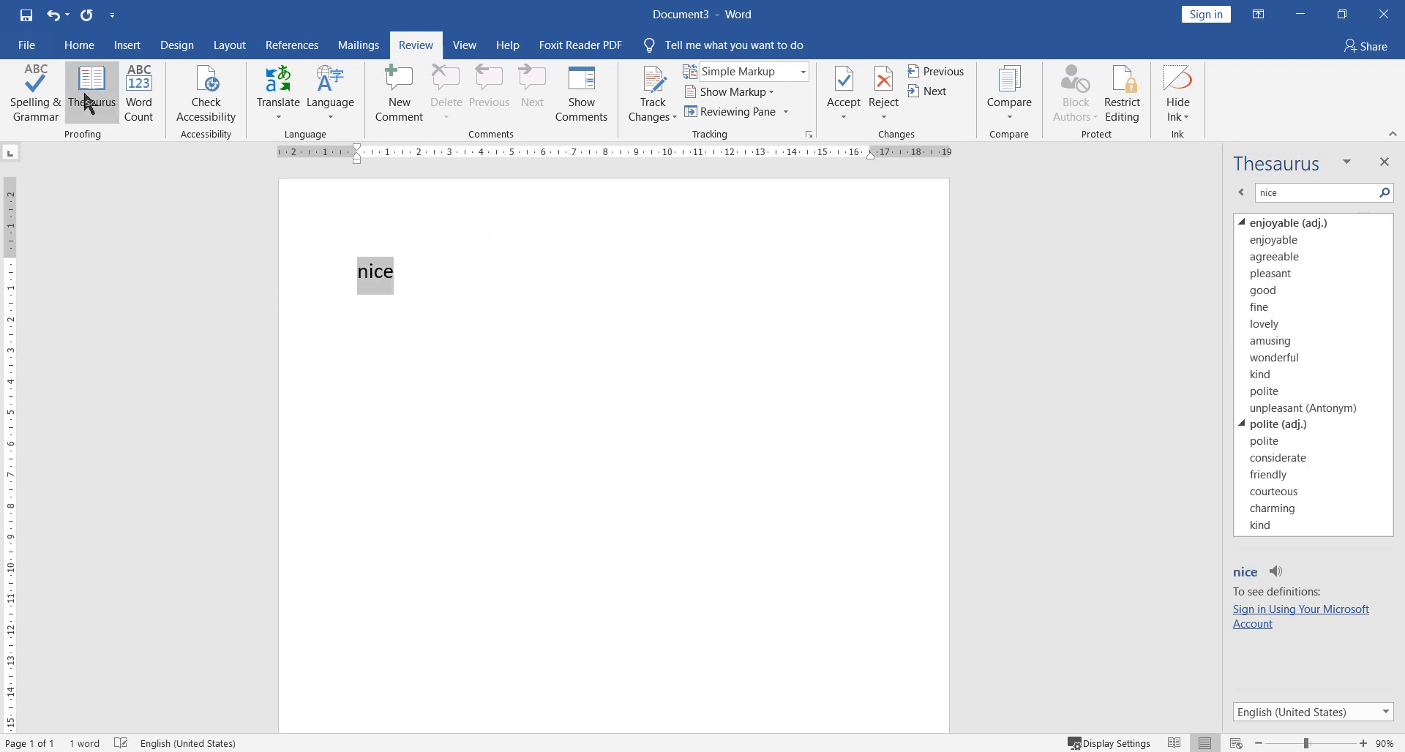
pyautogui.scroll(-3, 1320, 365)
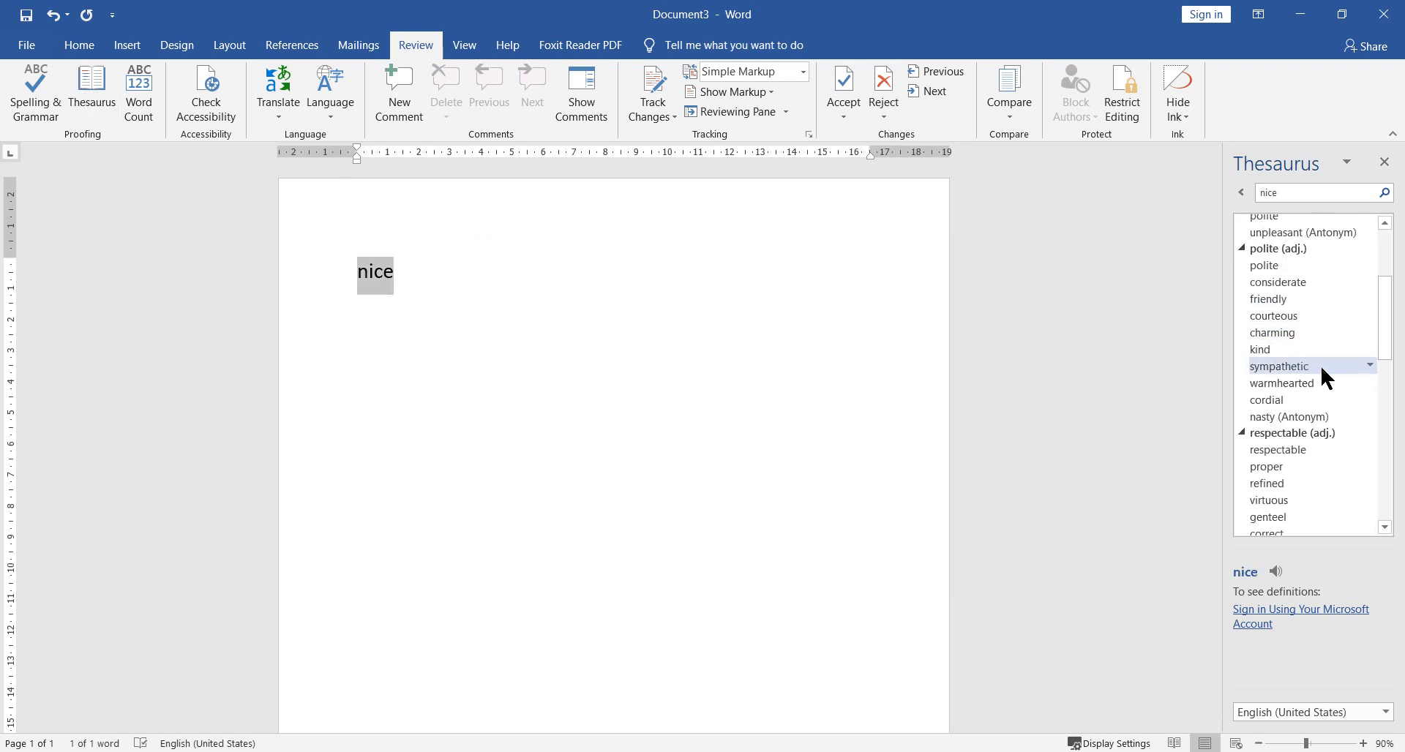
pyautogui.scroll(3, 1320, 363)
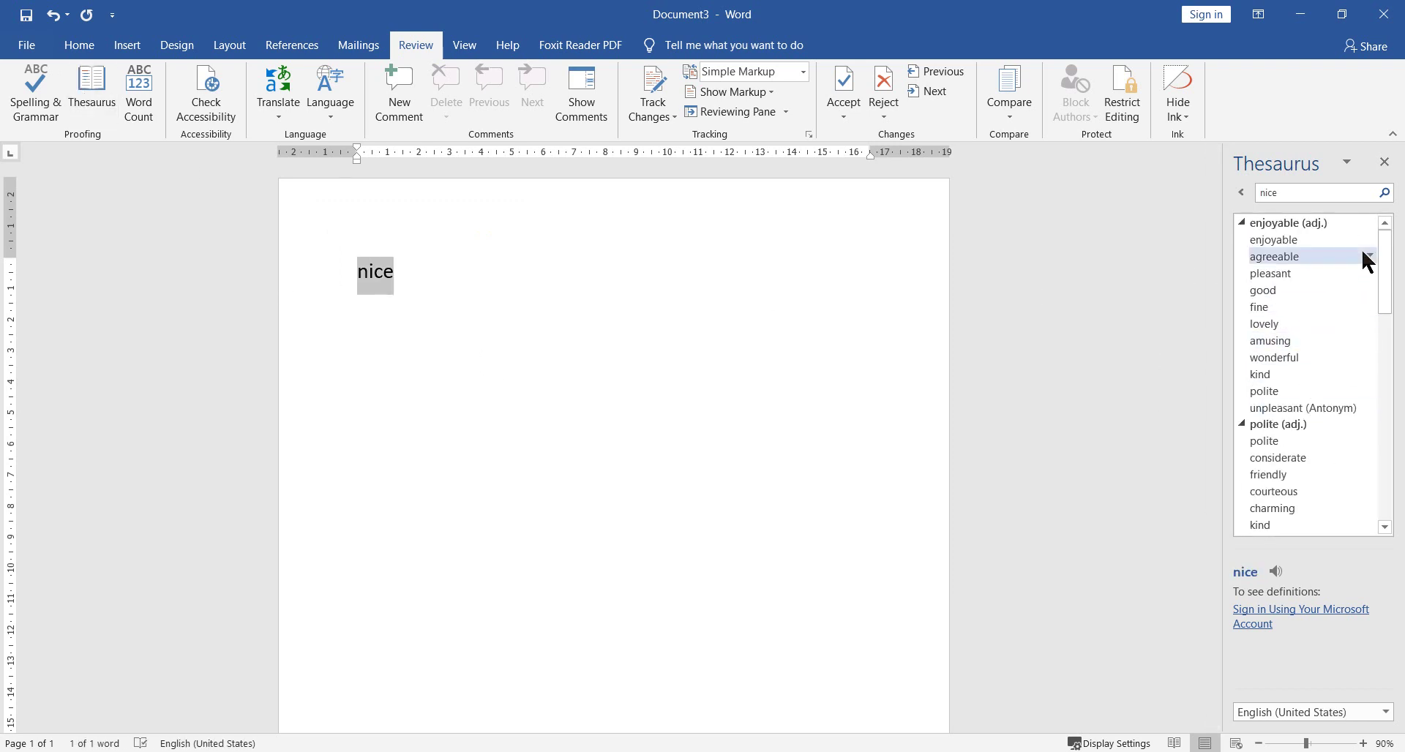
pyautogui.moveTo(1383, 273)
pyautogui.mouseDown()
pyautogui.moveTo(1380, 423)
pyautogui.moveTo(1385, 202)
pyautogui.mouseUp()
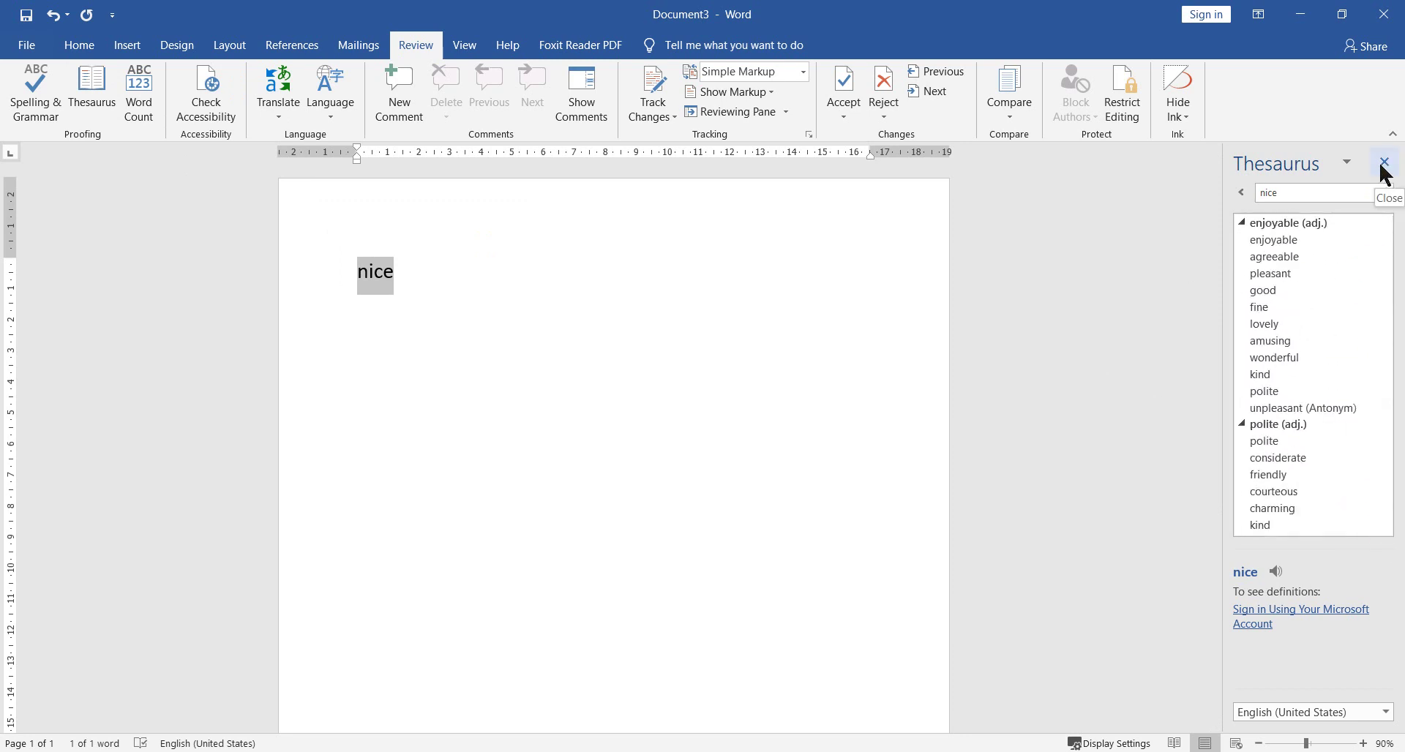
pyautogui.click(1383, 169)
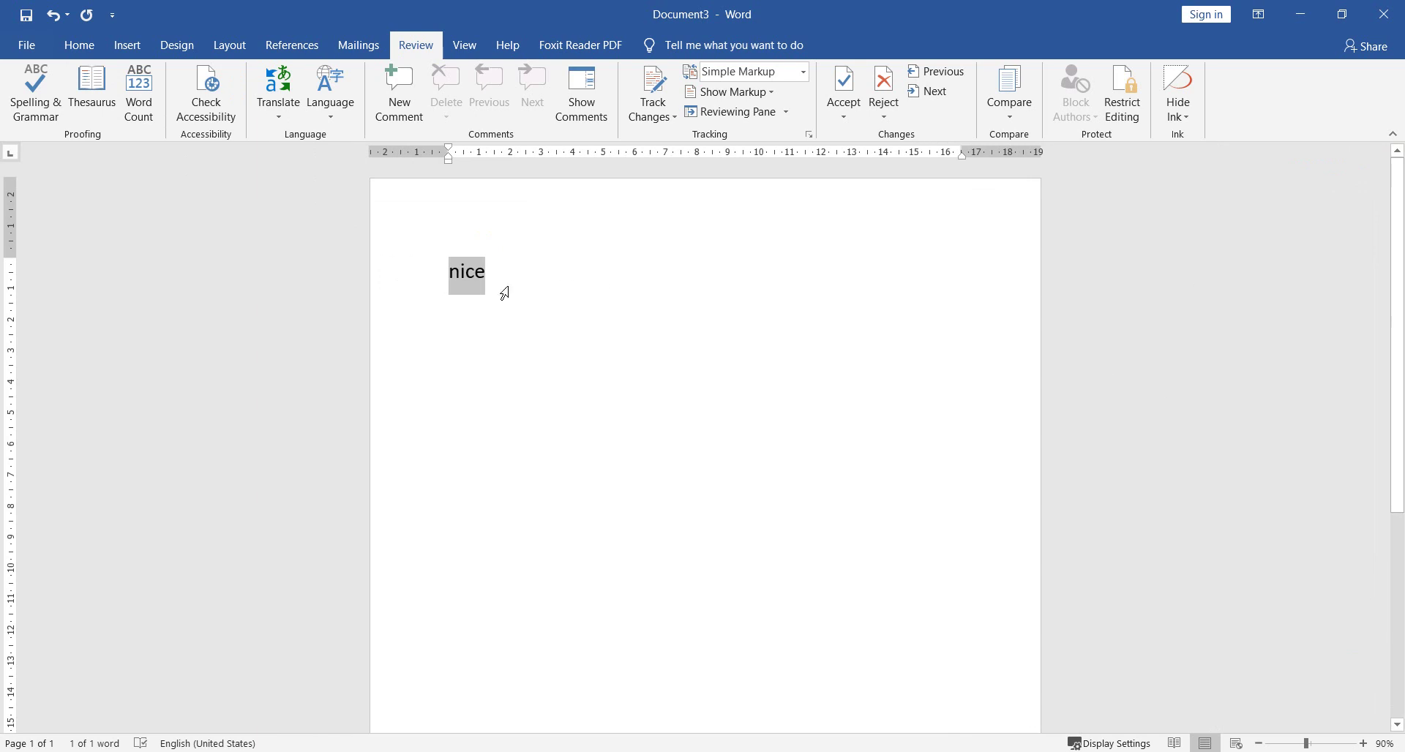
# Bring Ports.docx to the front and check its Word Count: 15 pages, 985 words.
pyautogui.click(537, 291)
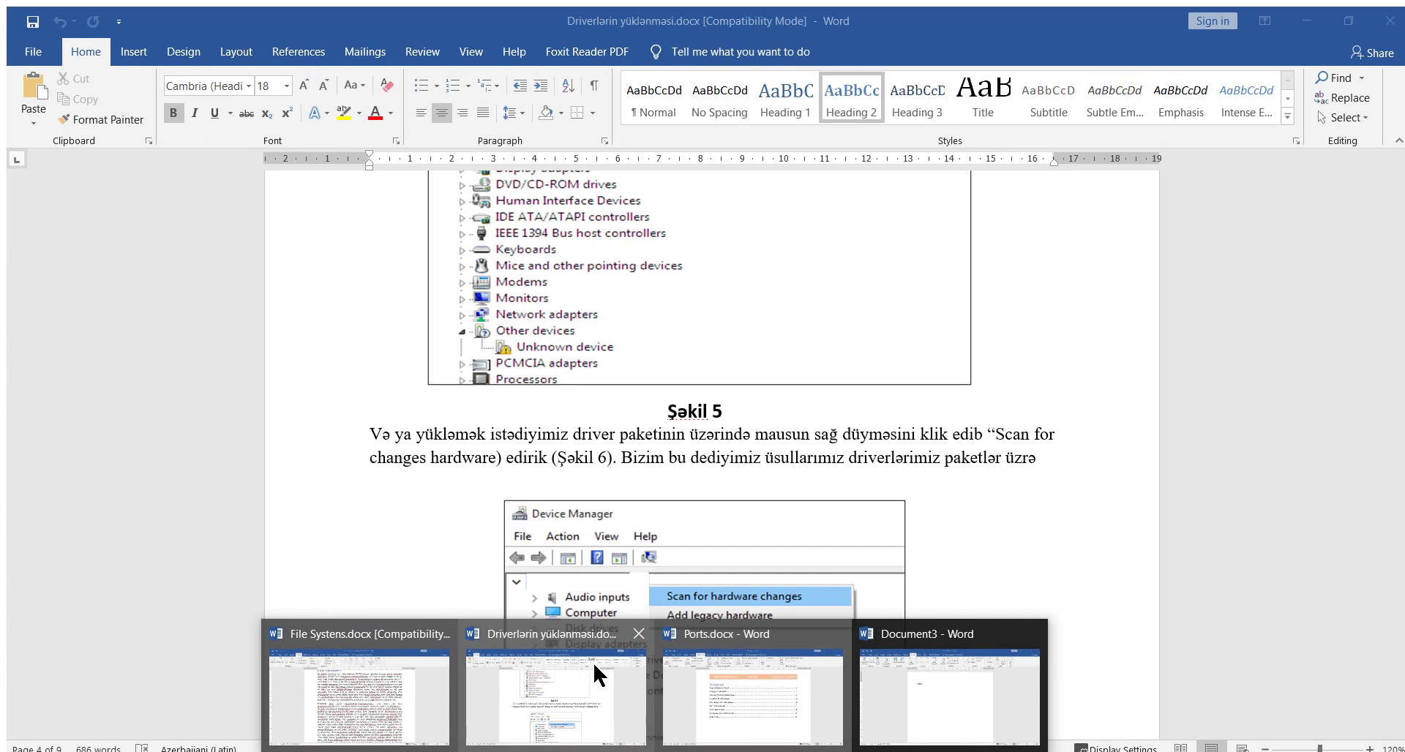
pyautogui.click(680, 688)
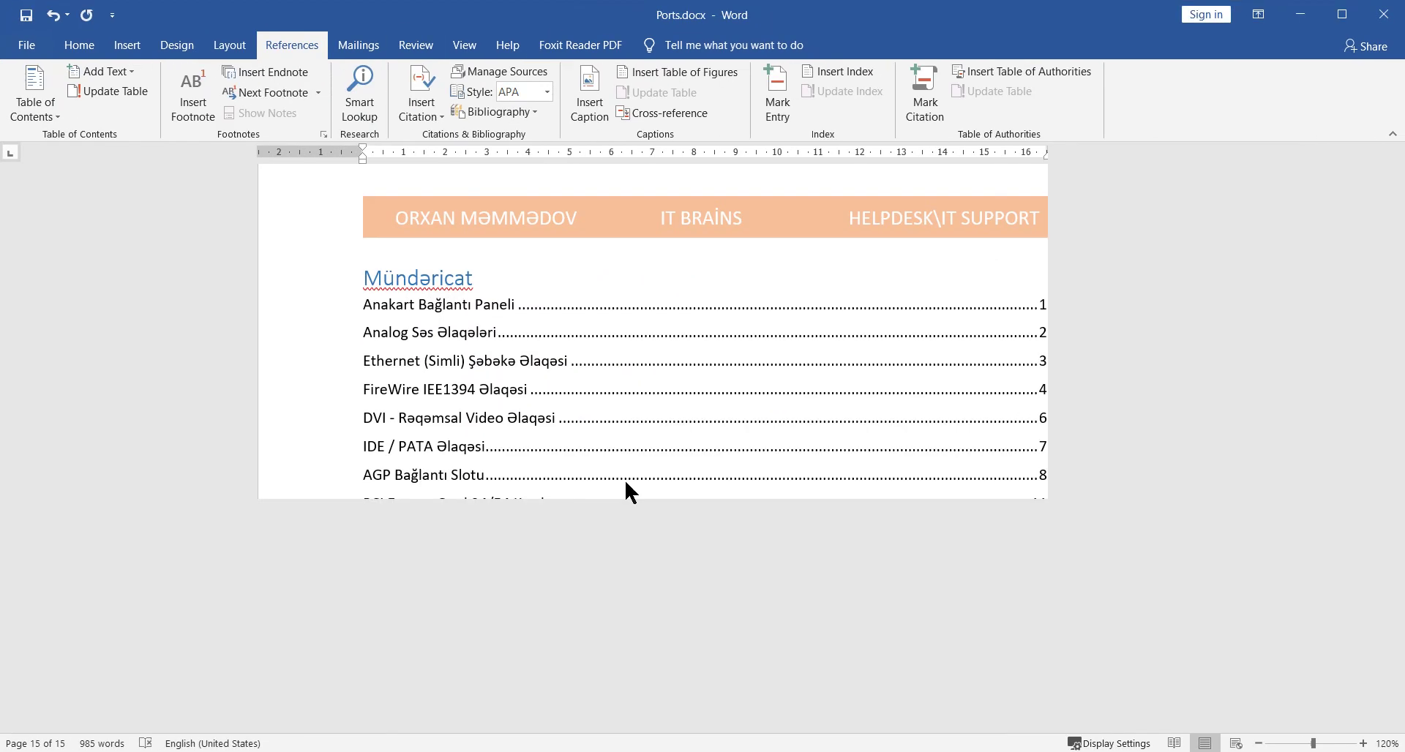
pyautogui.scroll(3, 627, 556)
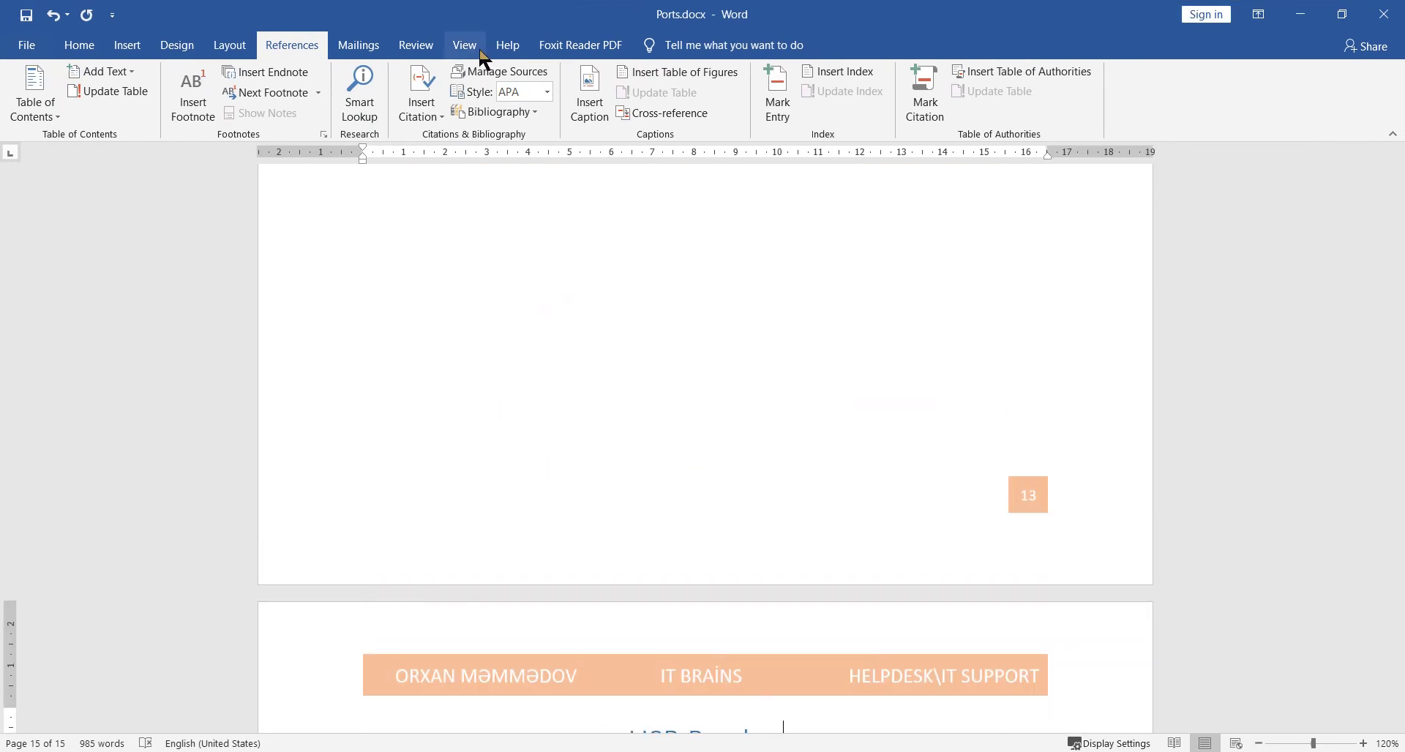
pyautogui.click(418, 47)
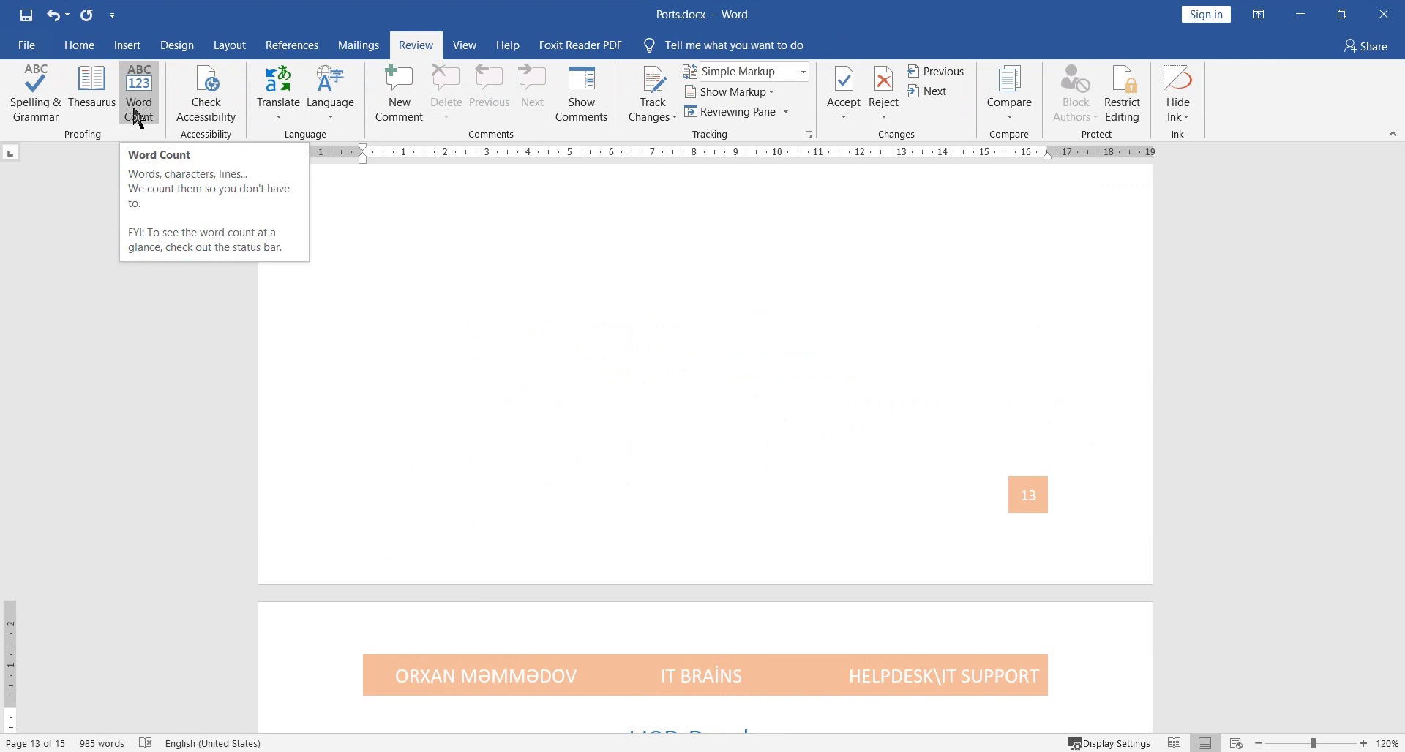
pyautogui.click(138, 117)
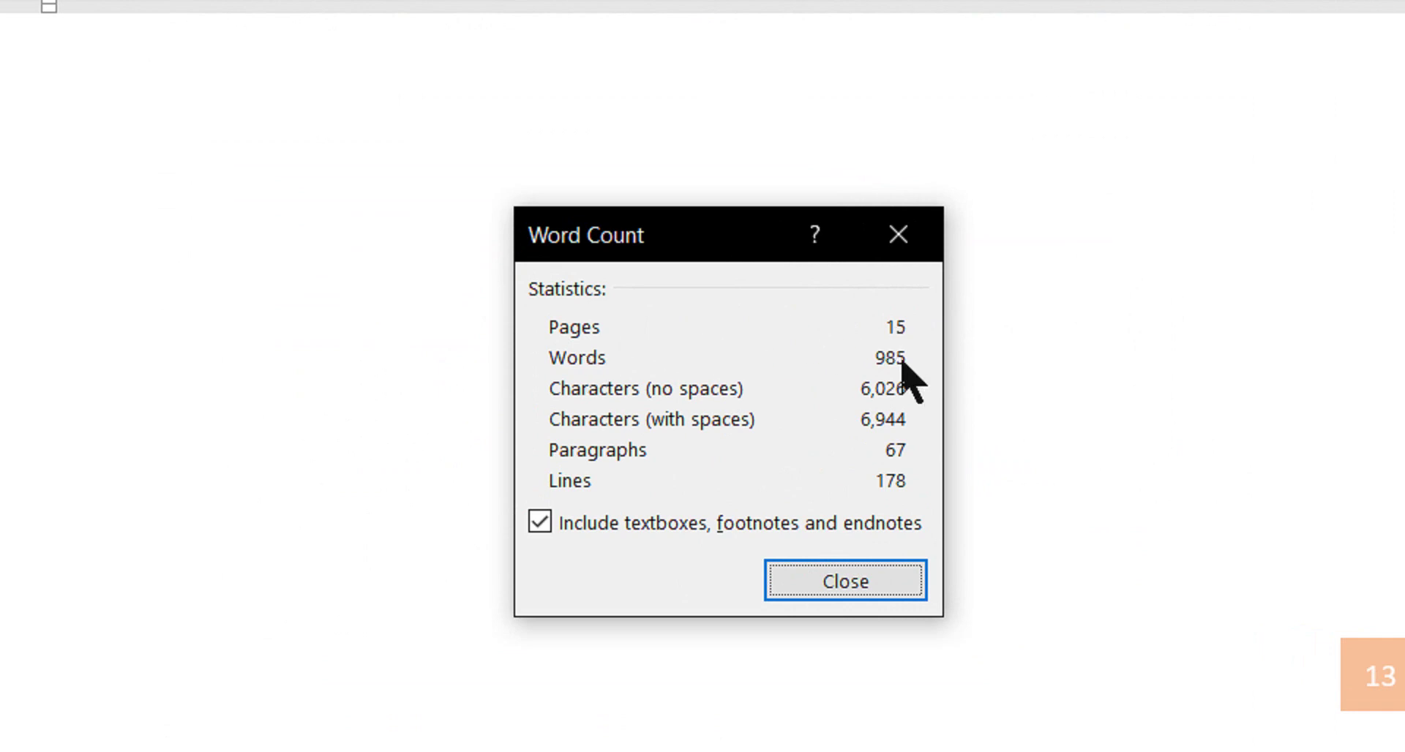
pyautogui.moveTo(753, 235); pyautogui.dragTo(667, 217)
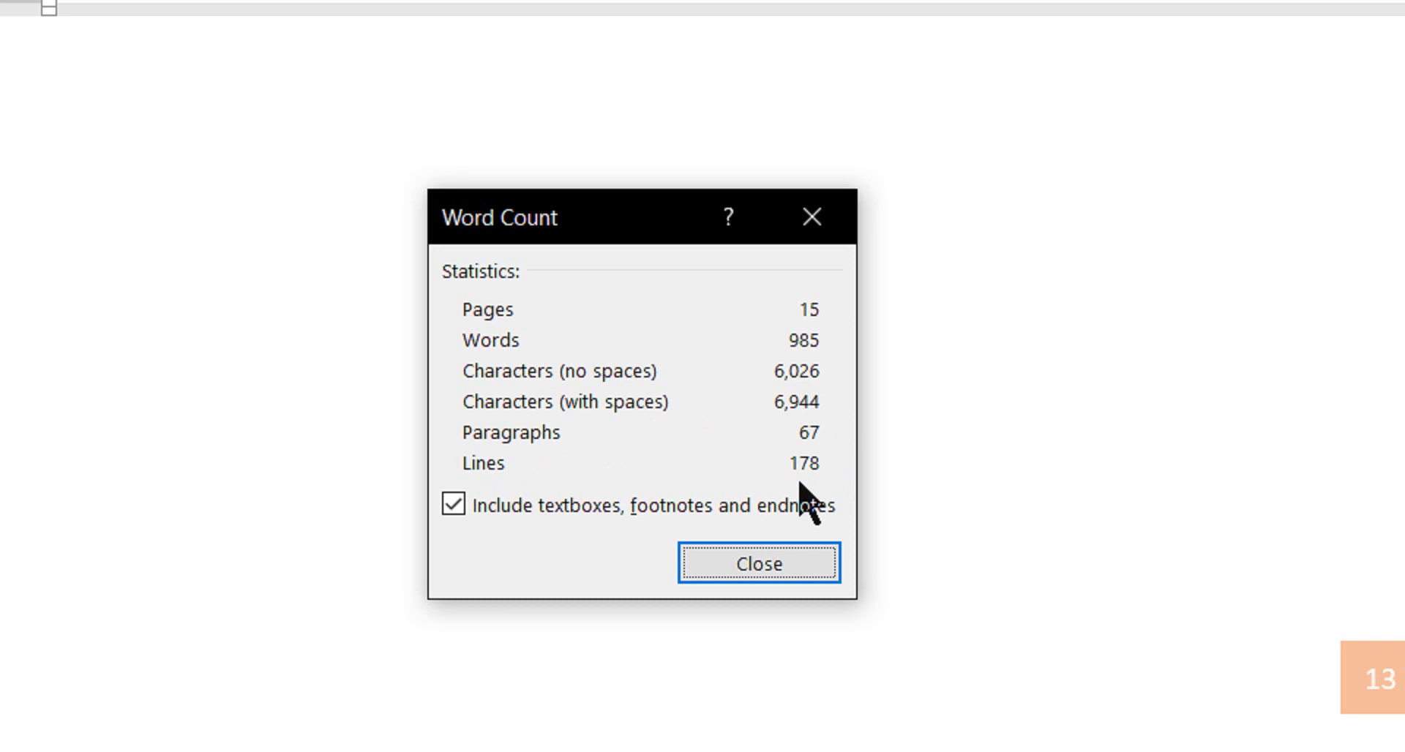
pyautogui.click(813, 220)
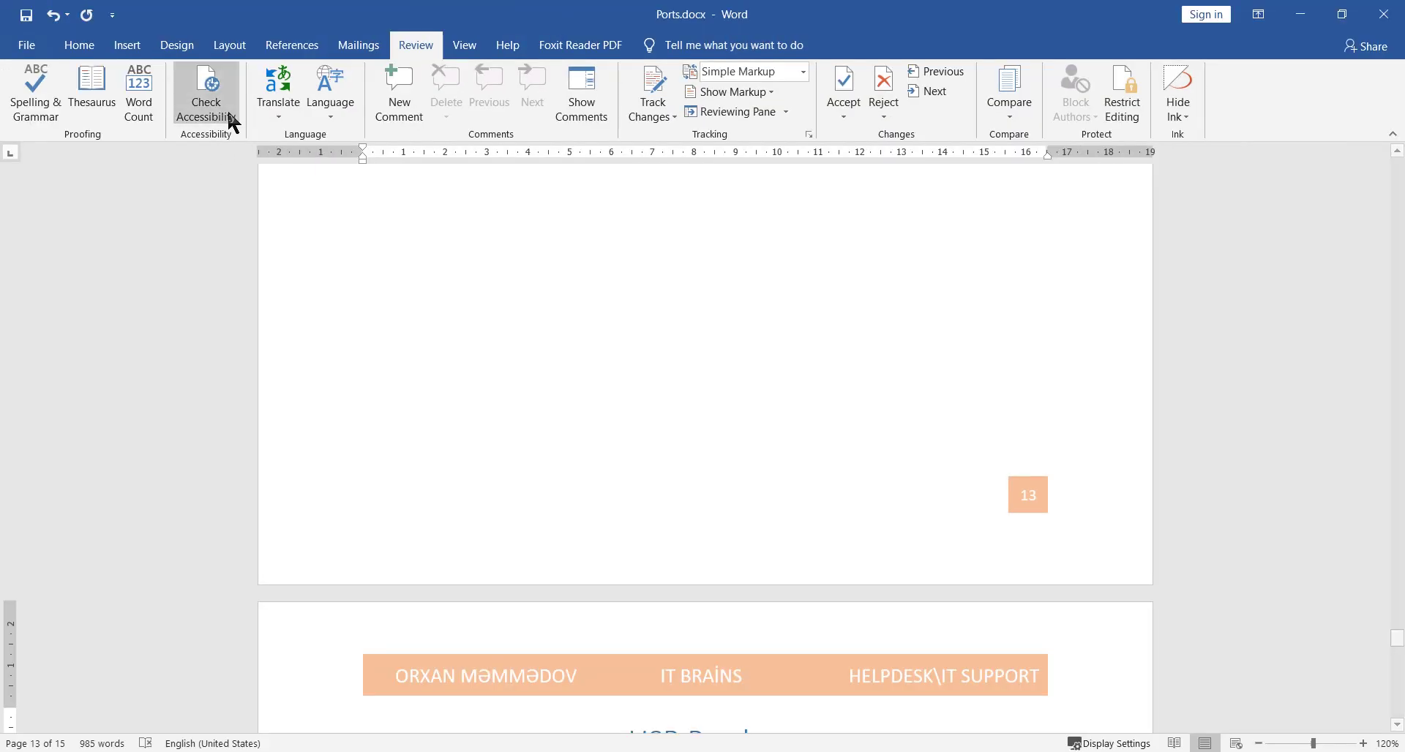
# Turn on continuous line numbering from the Layout tab.
pyautogui.click(232, 45)
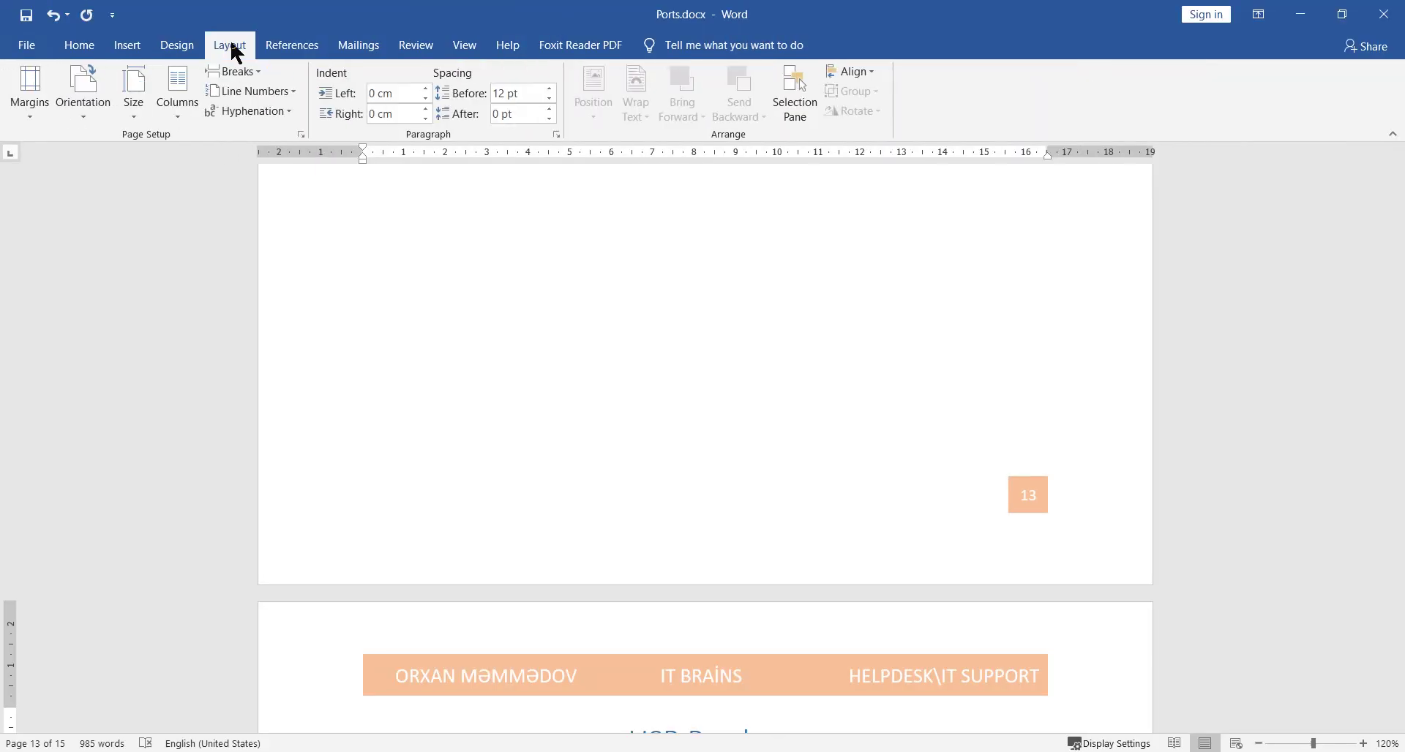
pyautogui.click(248, 92)
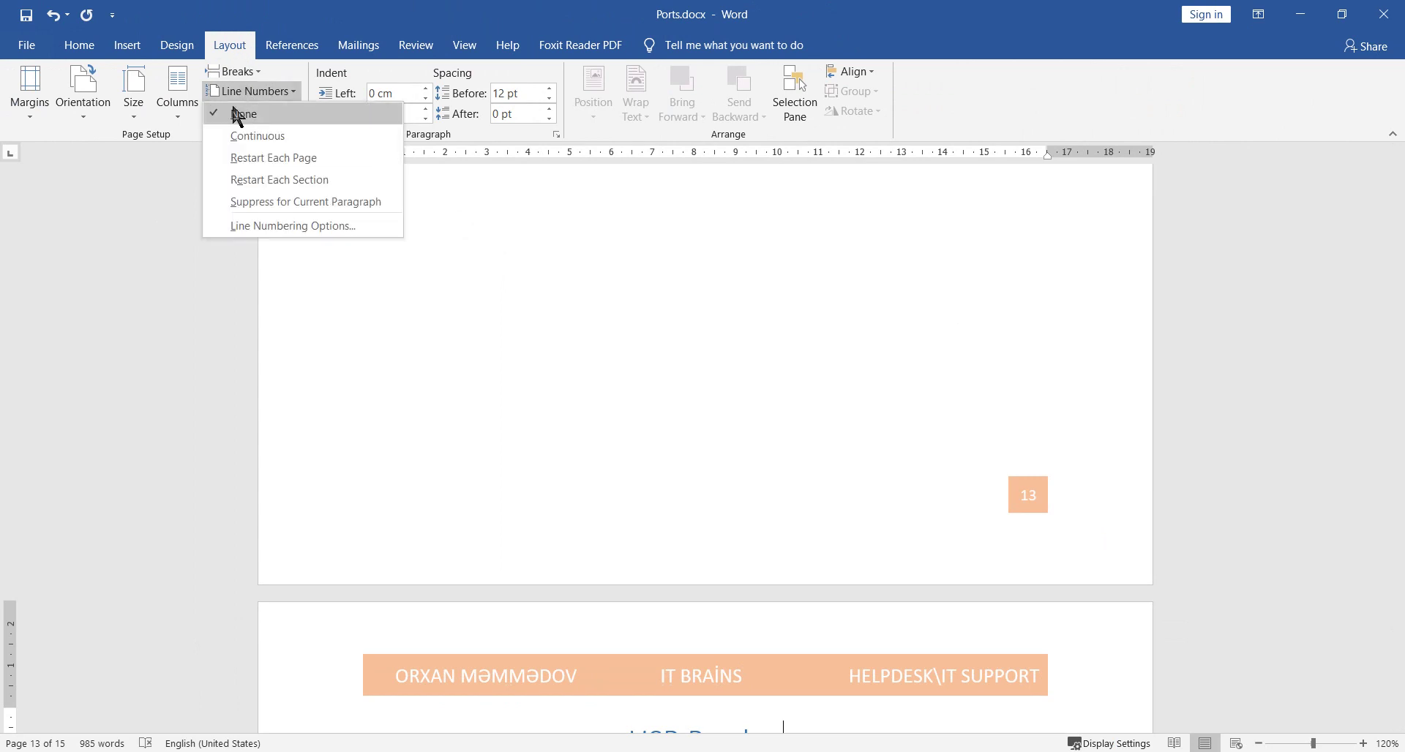
pyautogui.click(236, 132)
# Delete the empty line 179 at the end of the document.
pyautogui.scroll(-1, 778, 361)
pyautogui.scroll(-5, 778, 361)
pyautogui.scroll(-3, 1045, 483)
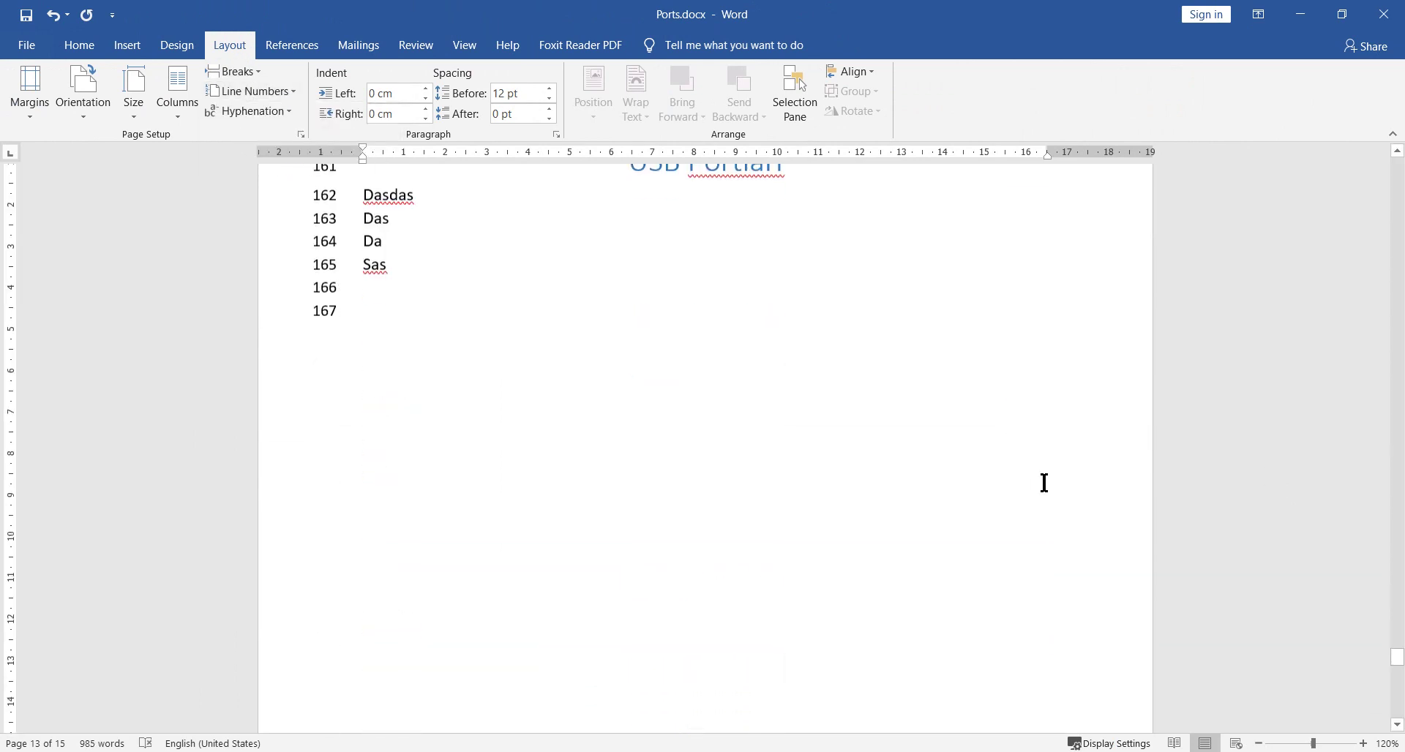
pyautogui.moveTo(1397, 657); pyautogui.dragTo(1399, 697)
pyautogui.click(382, 389)
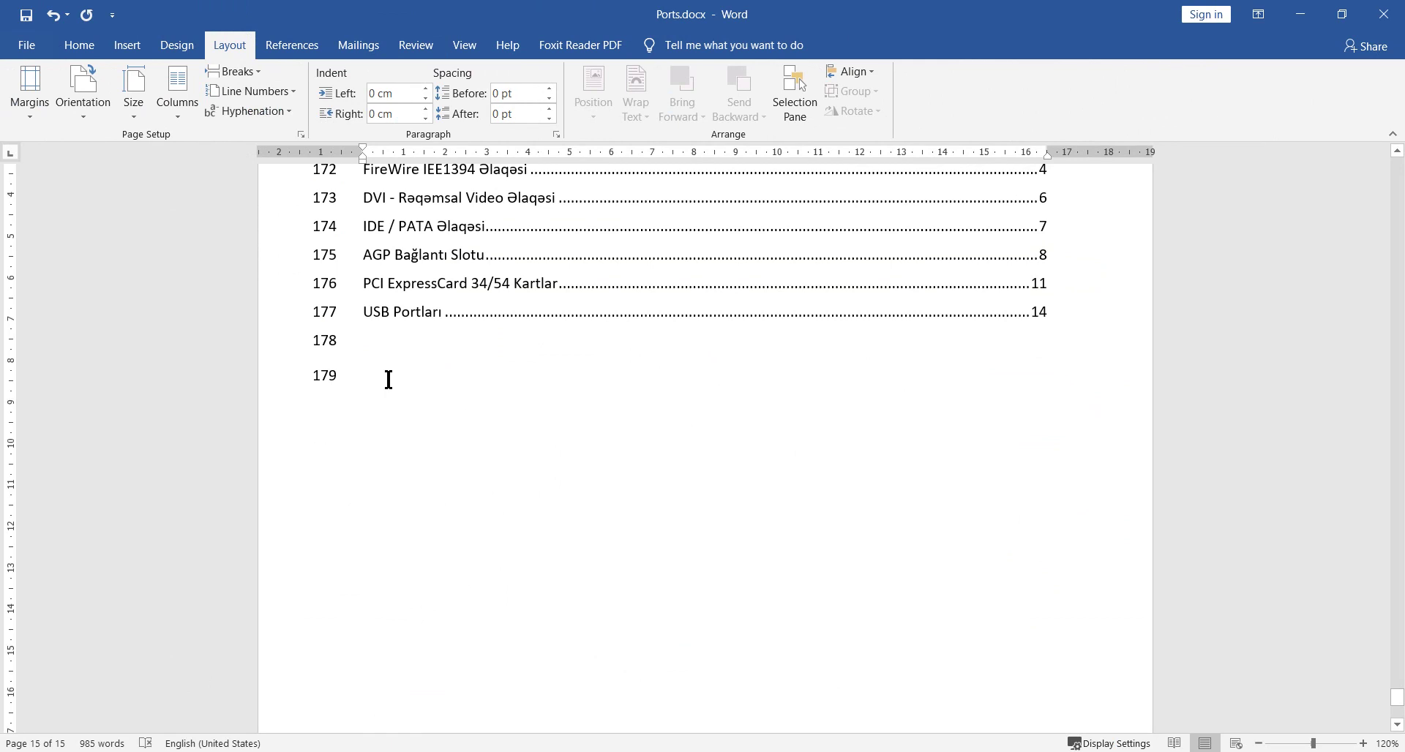
pyautogui.press('BackSpace')
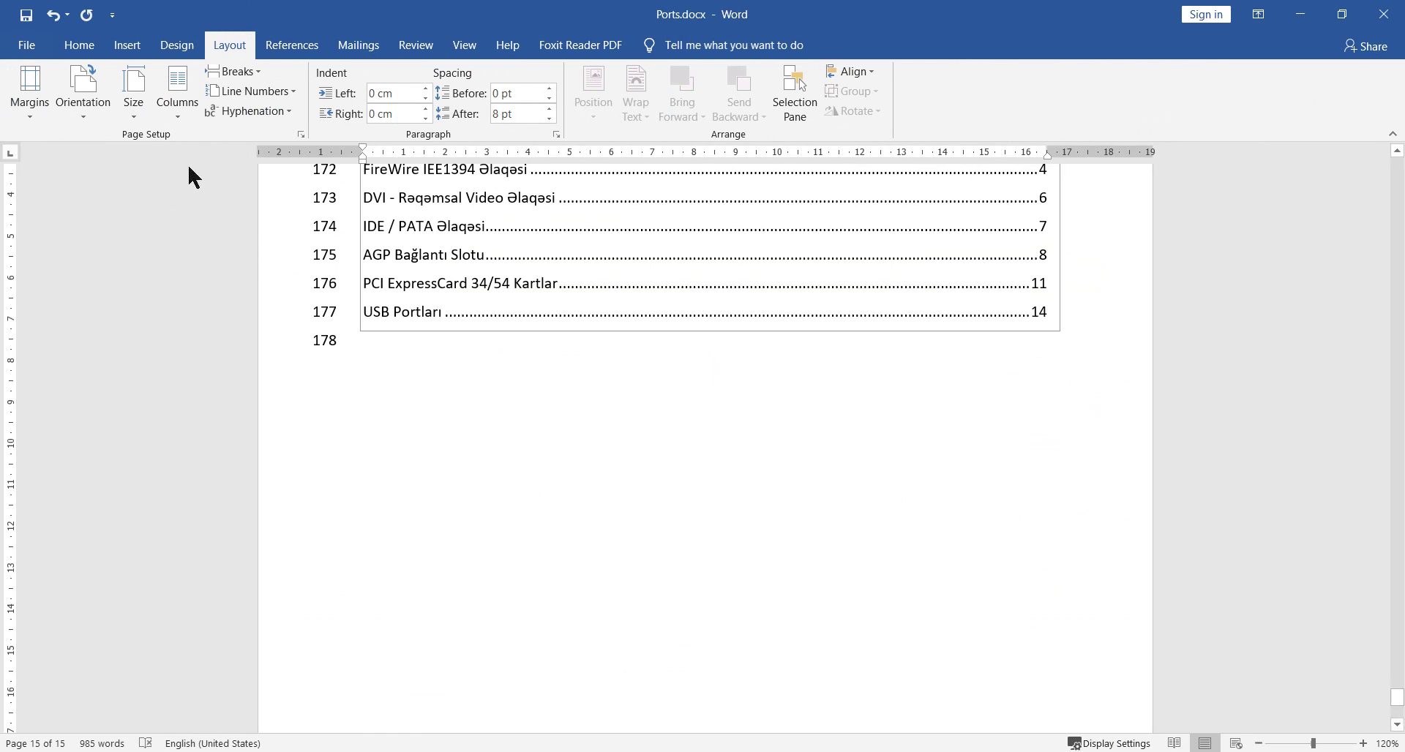
# Set Line Numbers back to None.
pyautogui.click(176, 117)
pyautogui.click(239, 100)
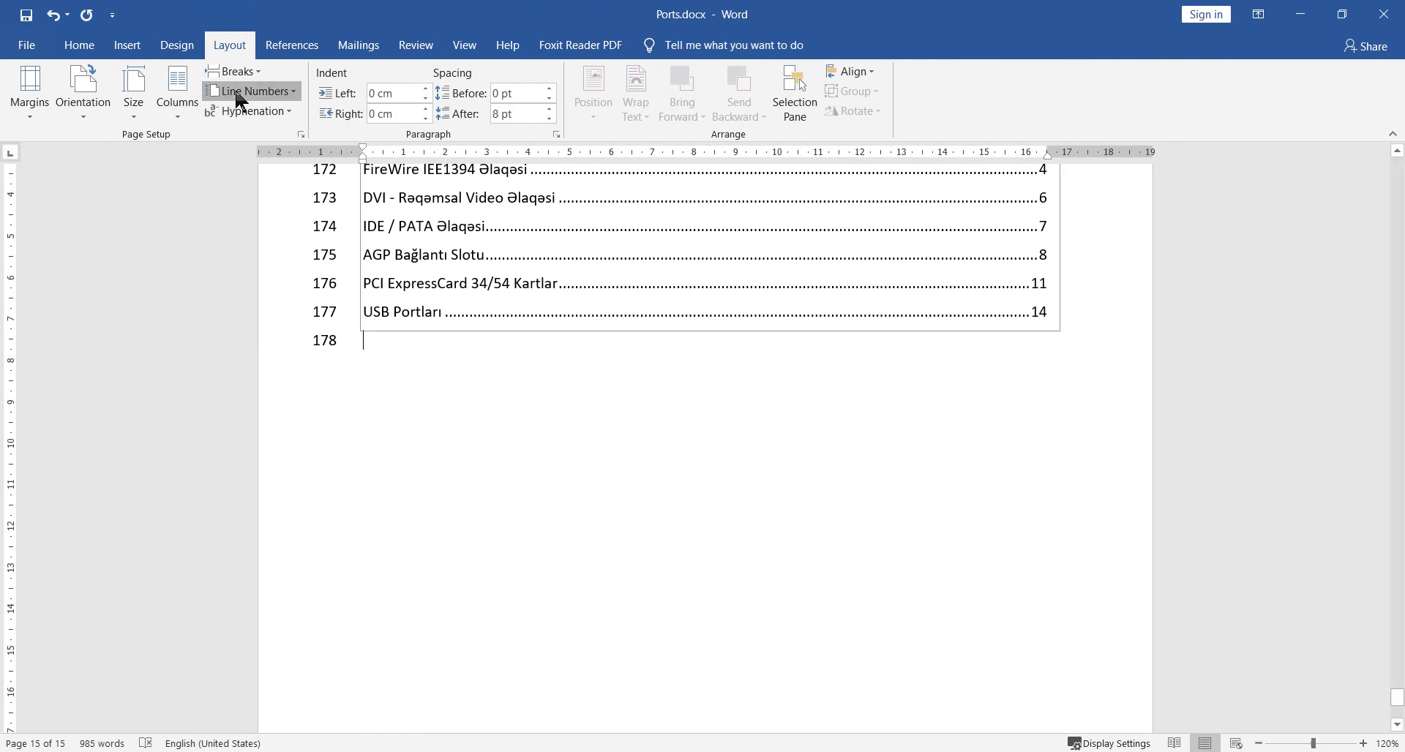
pyautogui.click(240, 91)
pyautogui.click(241, 117)
pyautogui.click(416, 45)
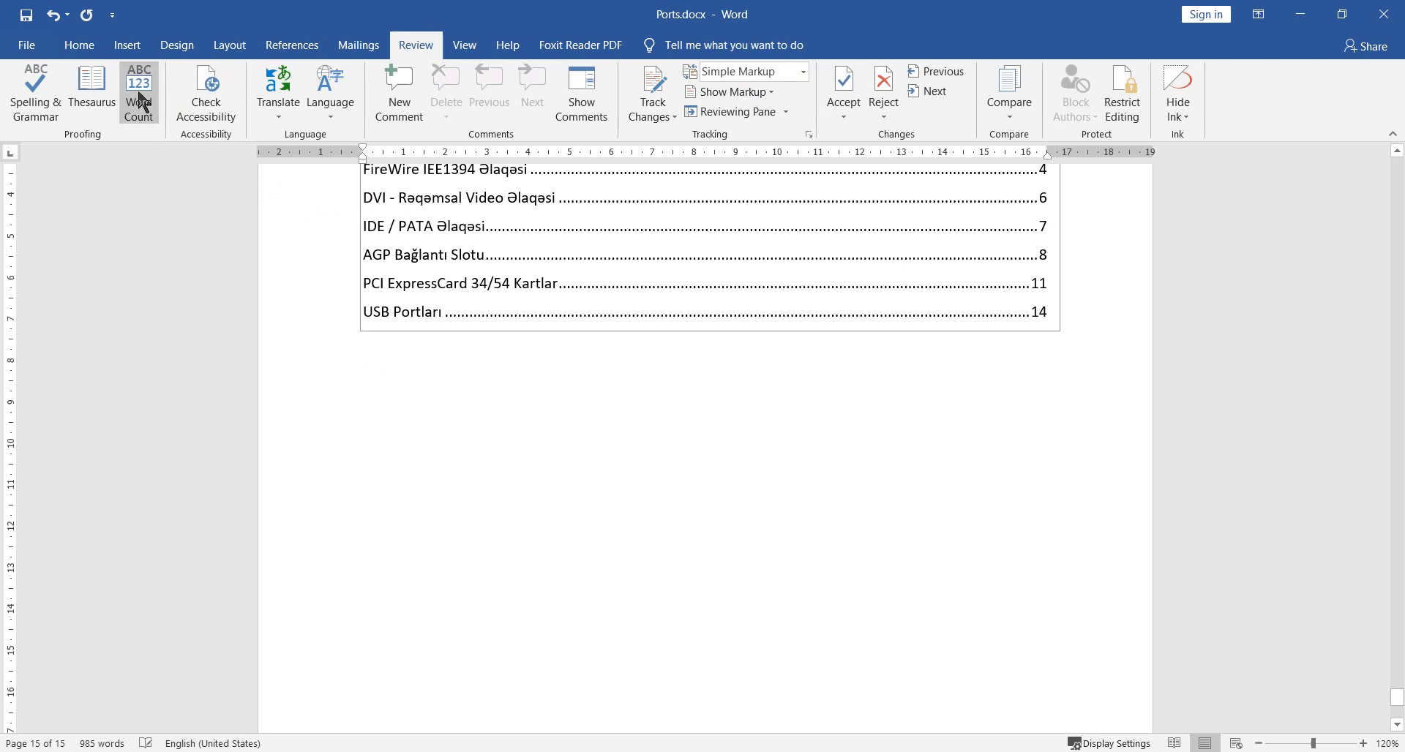
pyautogui.click(140, 99)
pyautogui.click(746, 268)
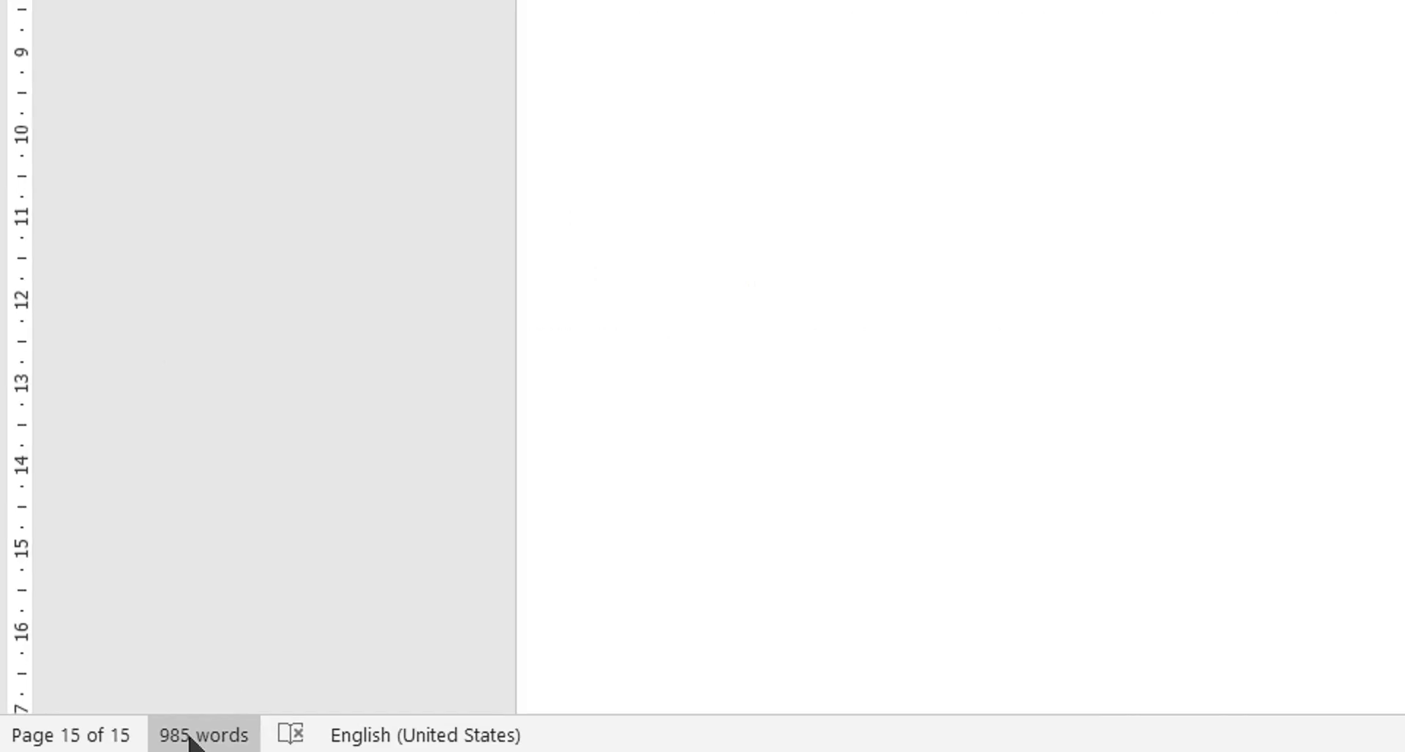
pyautogui.click(192, 741)
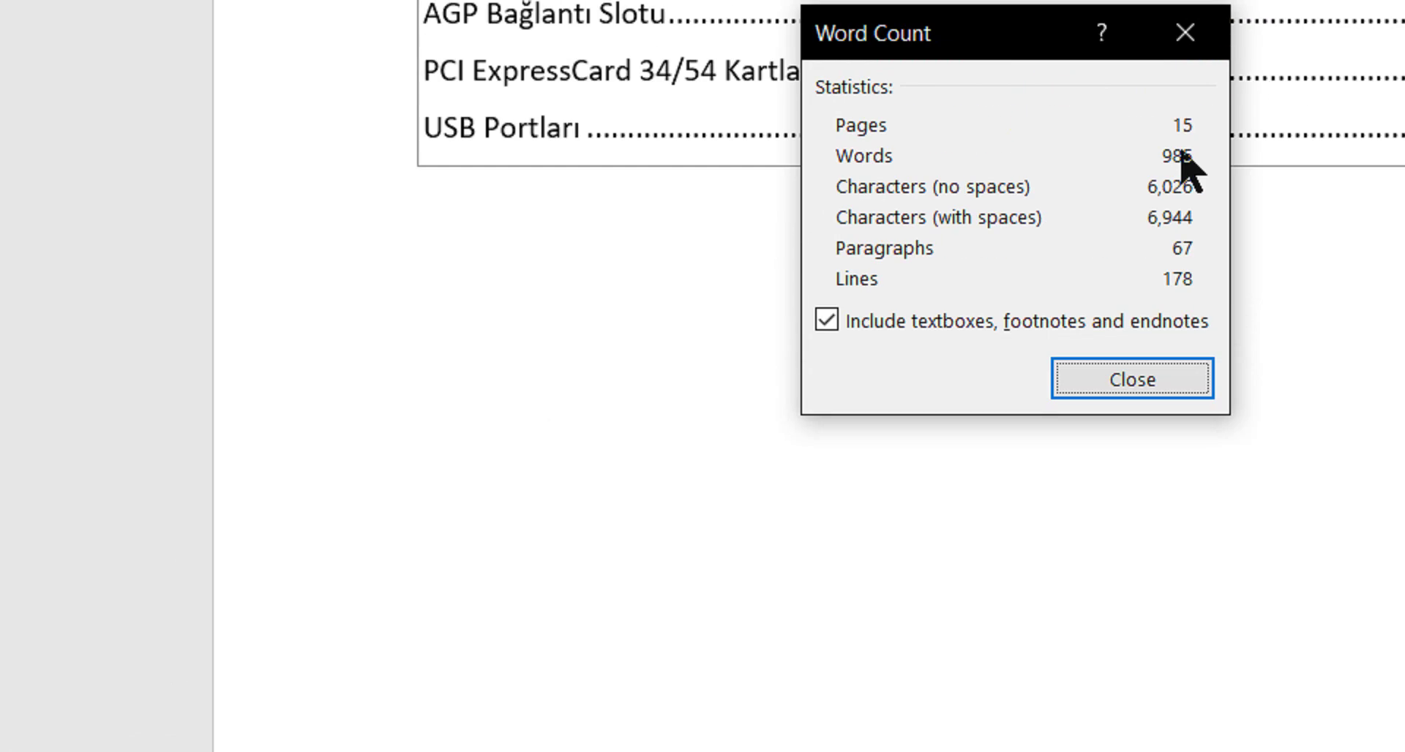
pyautogui.click(1167, 130)
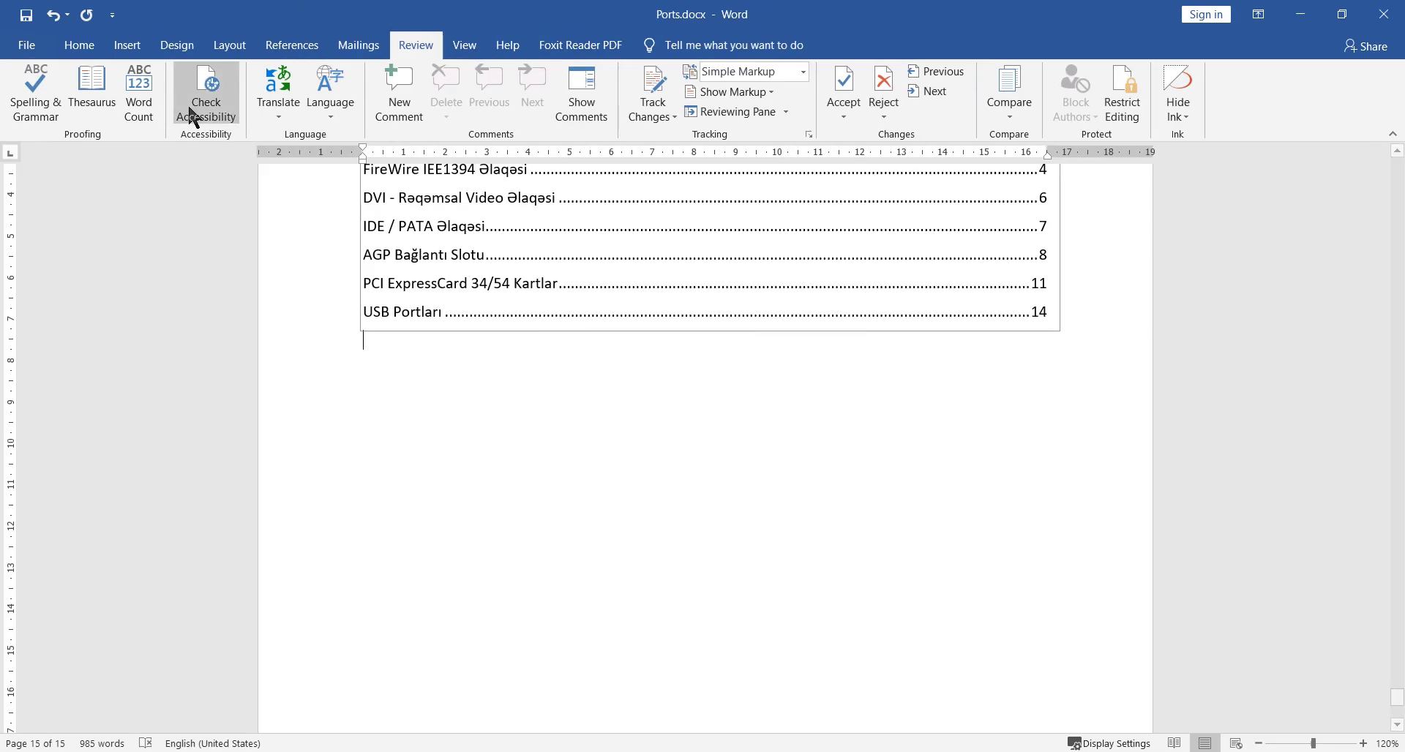
pyautogui.click(283, 111)
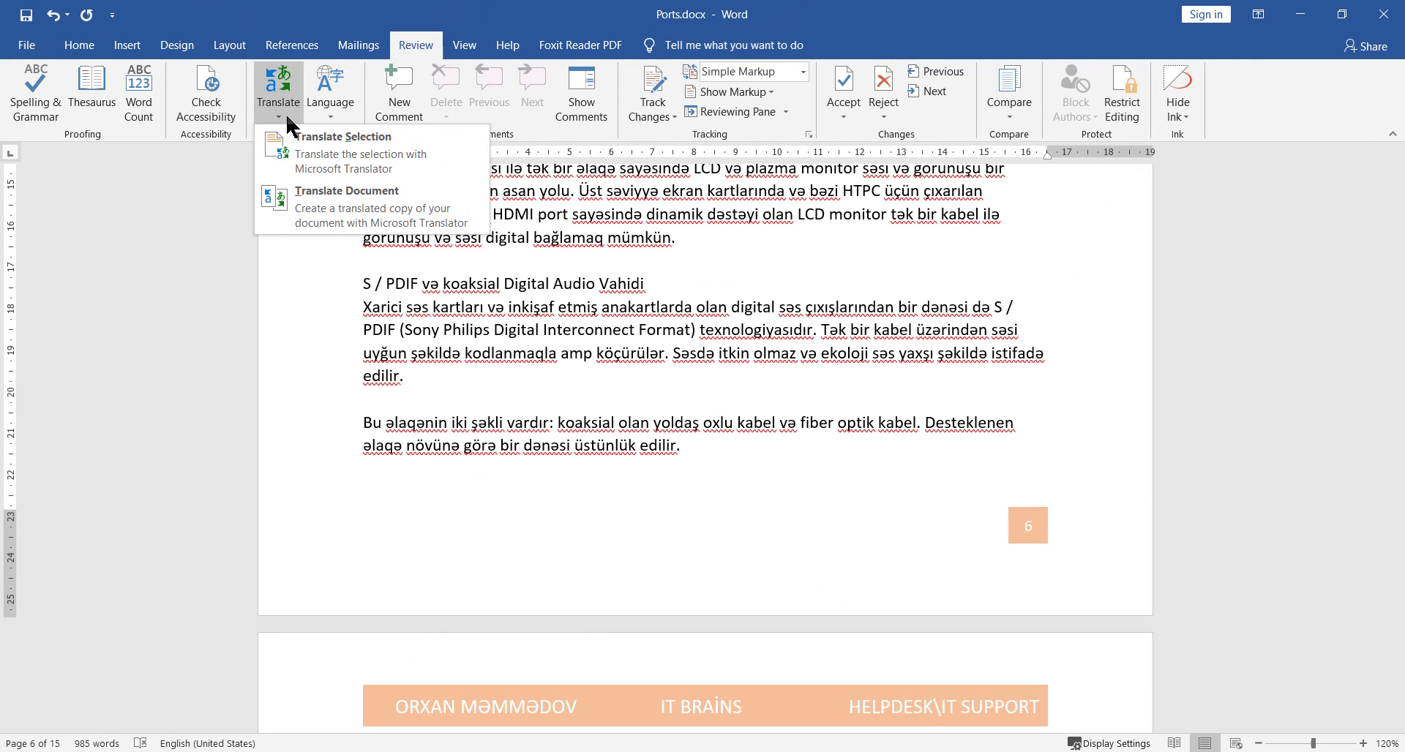
pyautogui.click(747, 422)
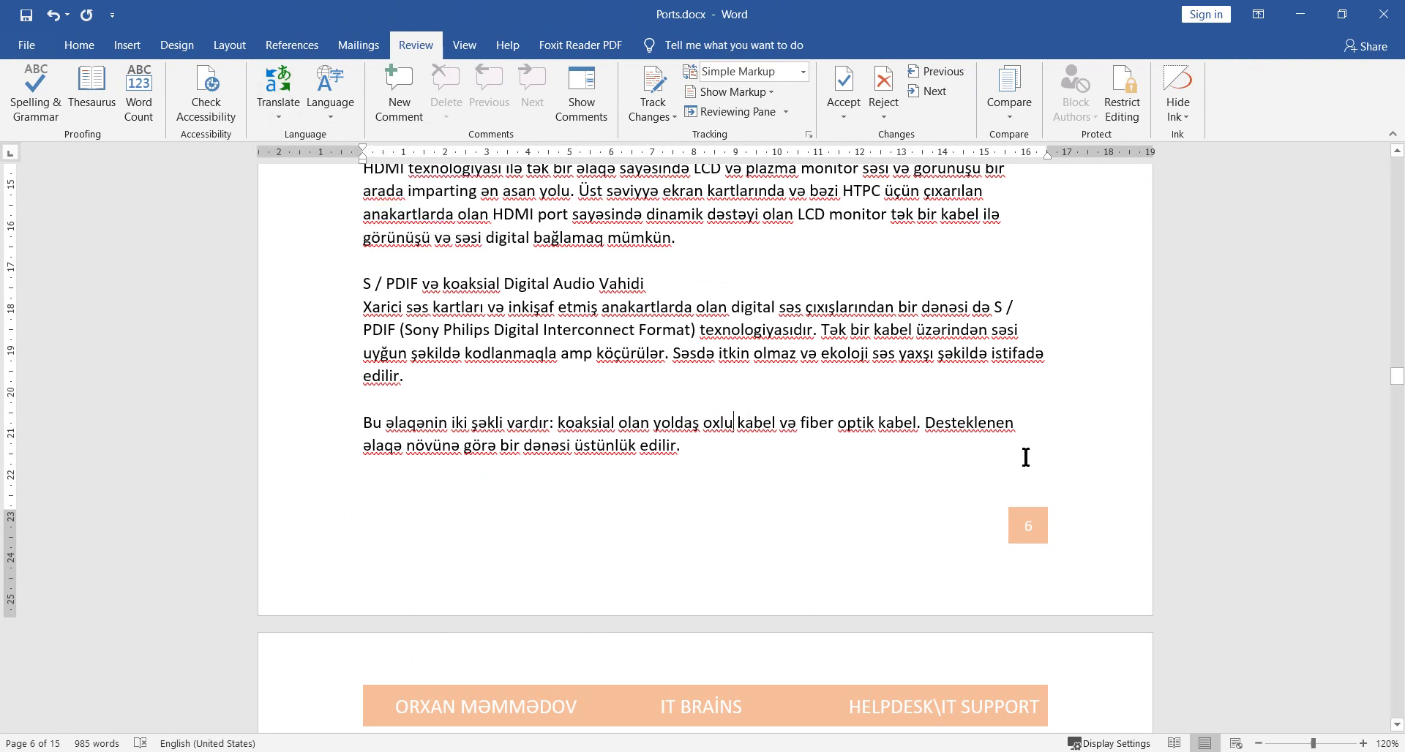
pyautogui.scroll(-5, 1369, 391)
pyautogui.scroll(-1, 723, 708)
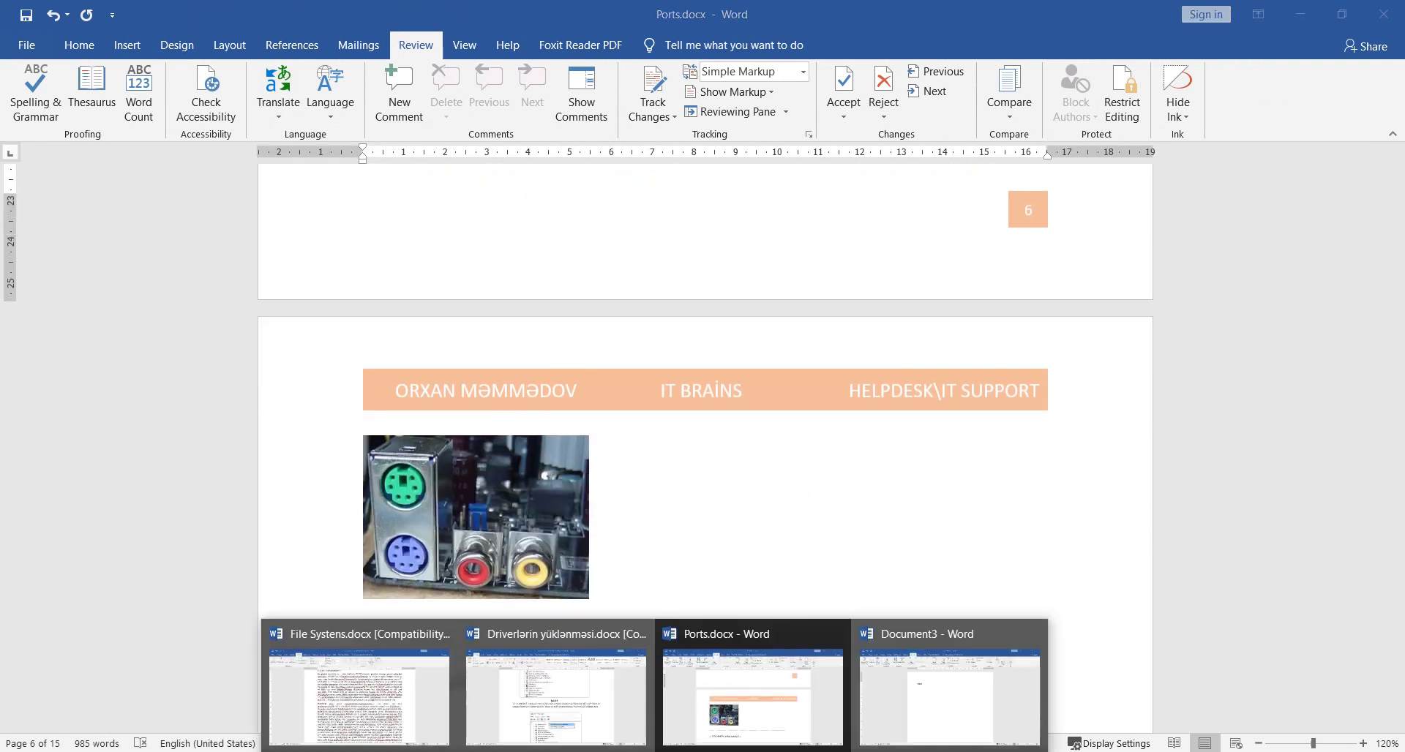
# In Document3, translate the selected word 'nice' with Translate Selection, turning on intelligent services.
pyautogui.click(891, 674)
pyautogui.click(363, 256)
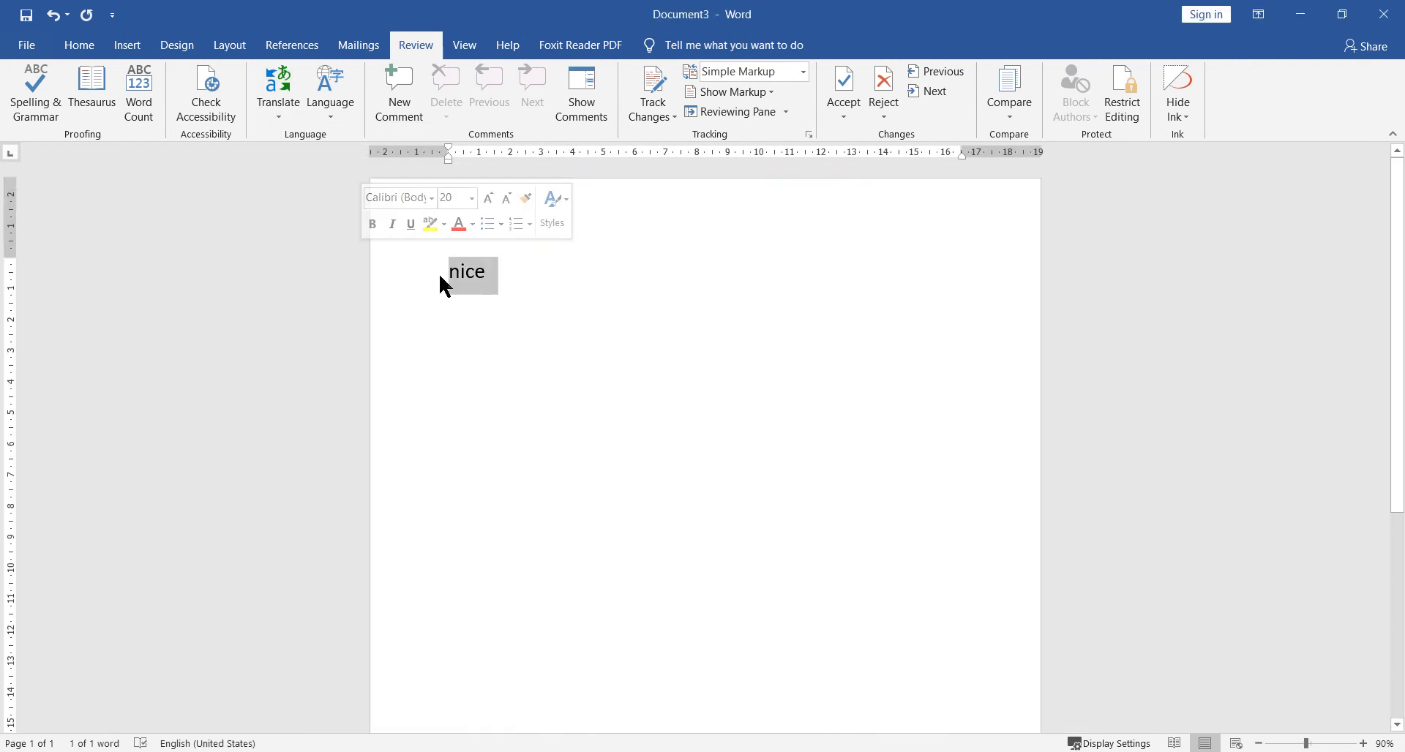
pyautogui.click(489, 273)
pyautogui.click(432, 273)
pyautogui.click(278, 102)
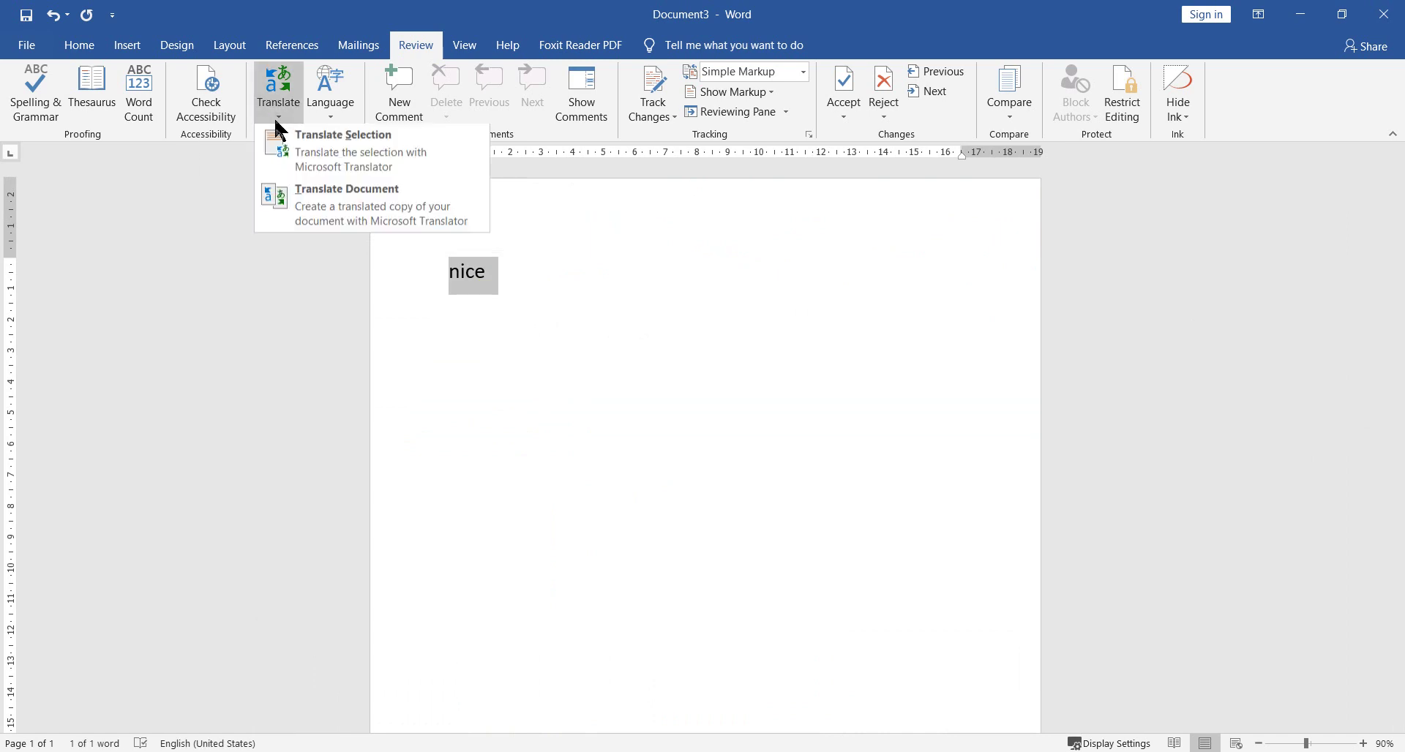
pyautogui.click(312, 149)
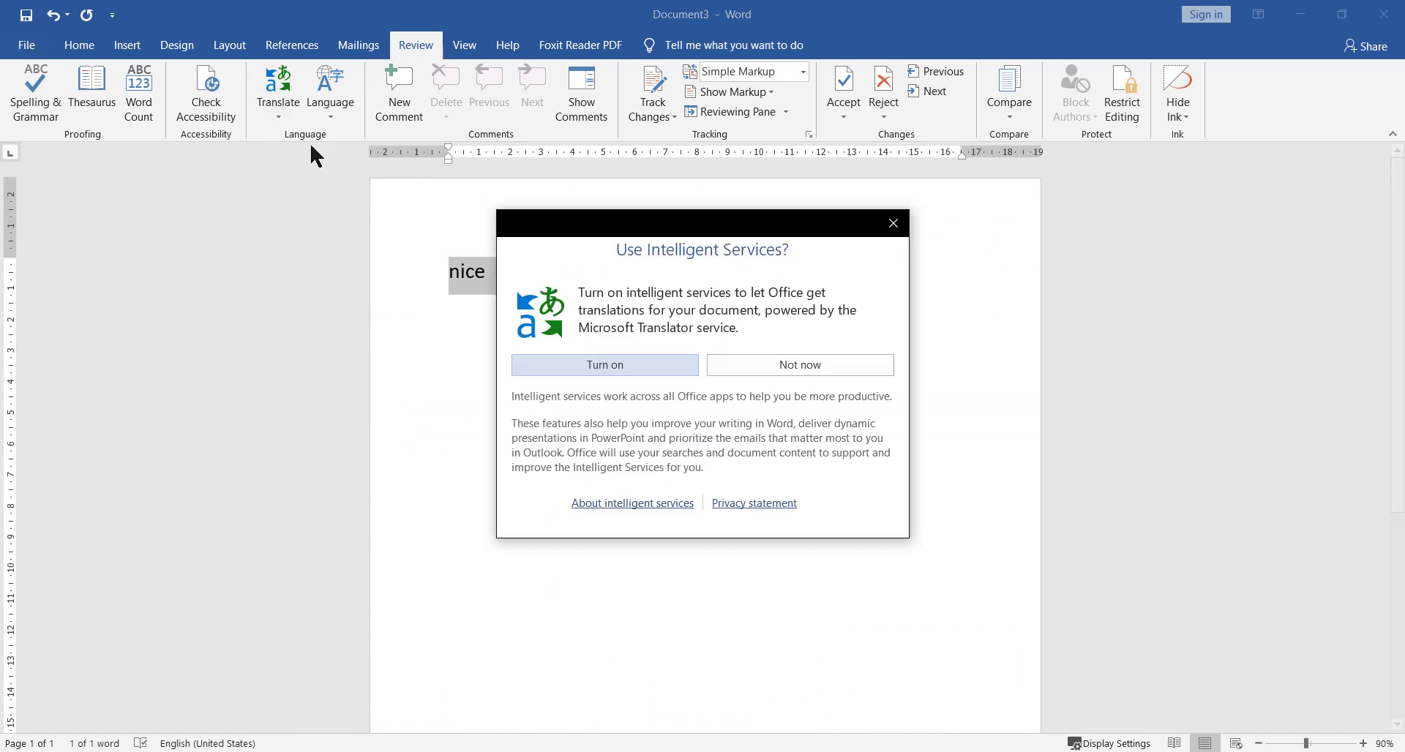
pyautogui.click(619, 366)
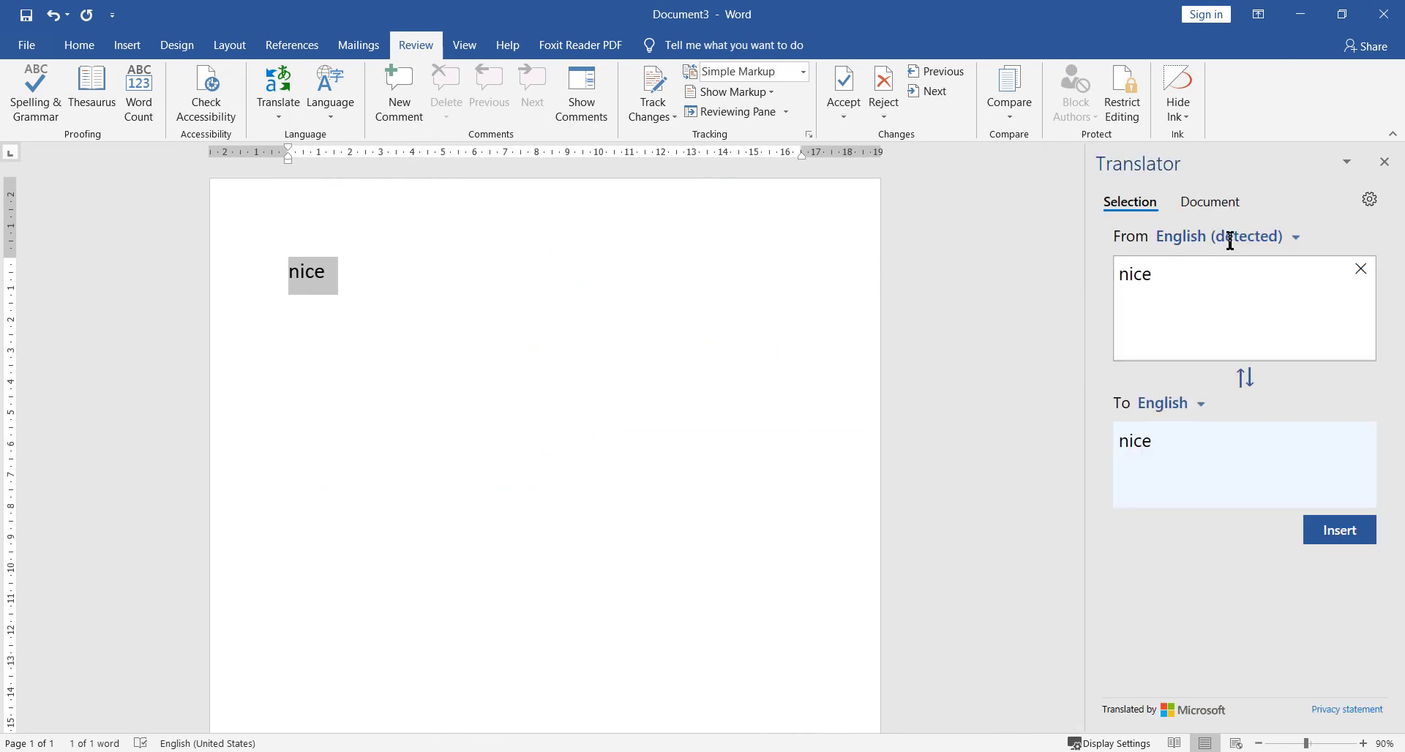
# Set the target language to Turkish and view the alternative translations of 'güzel'.
pyautogui.click(1201, 404)
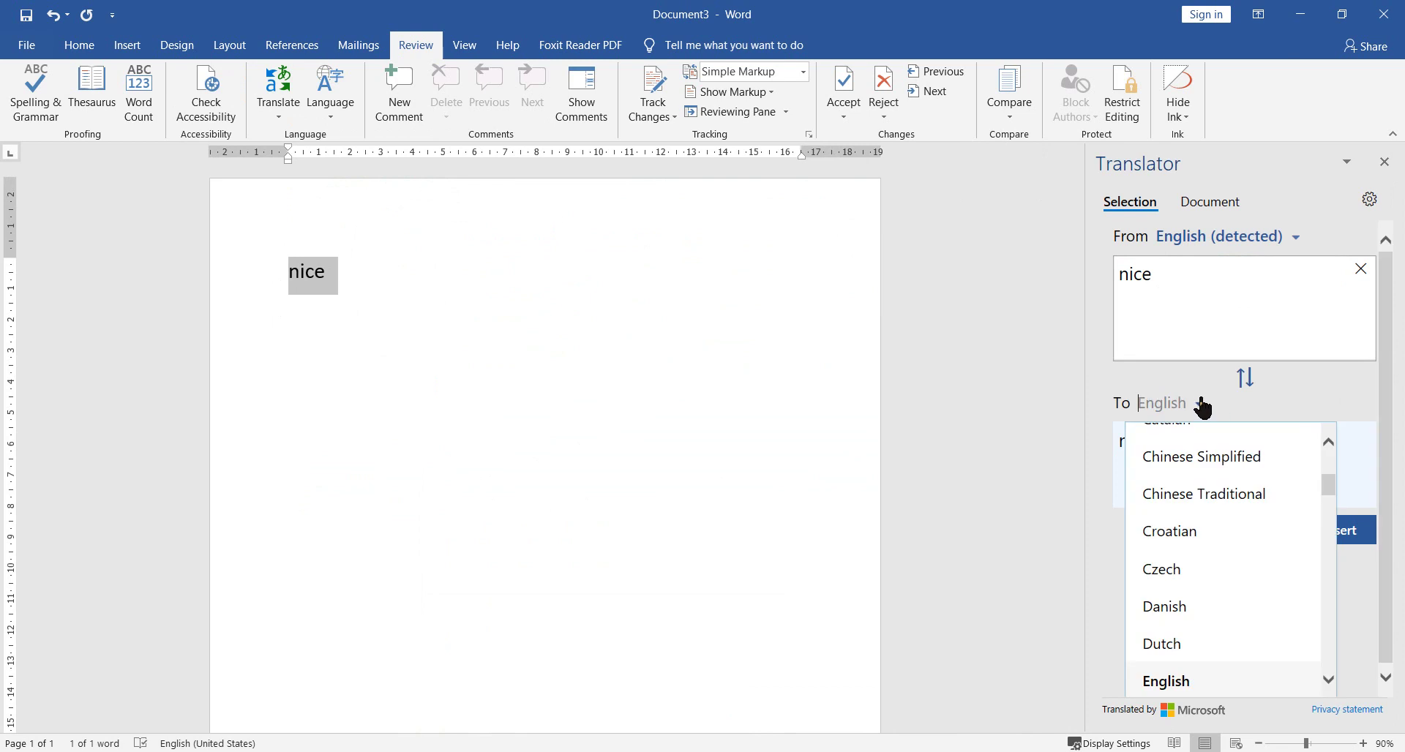
pyautogui.scroll(3, 1238, 535)
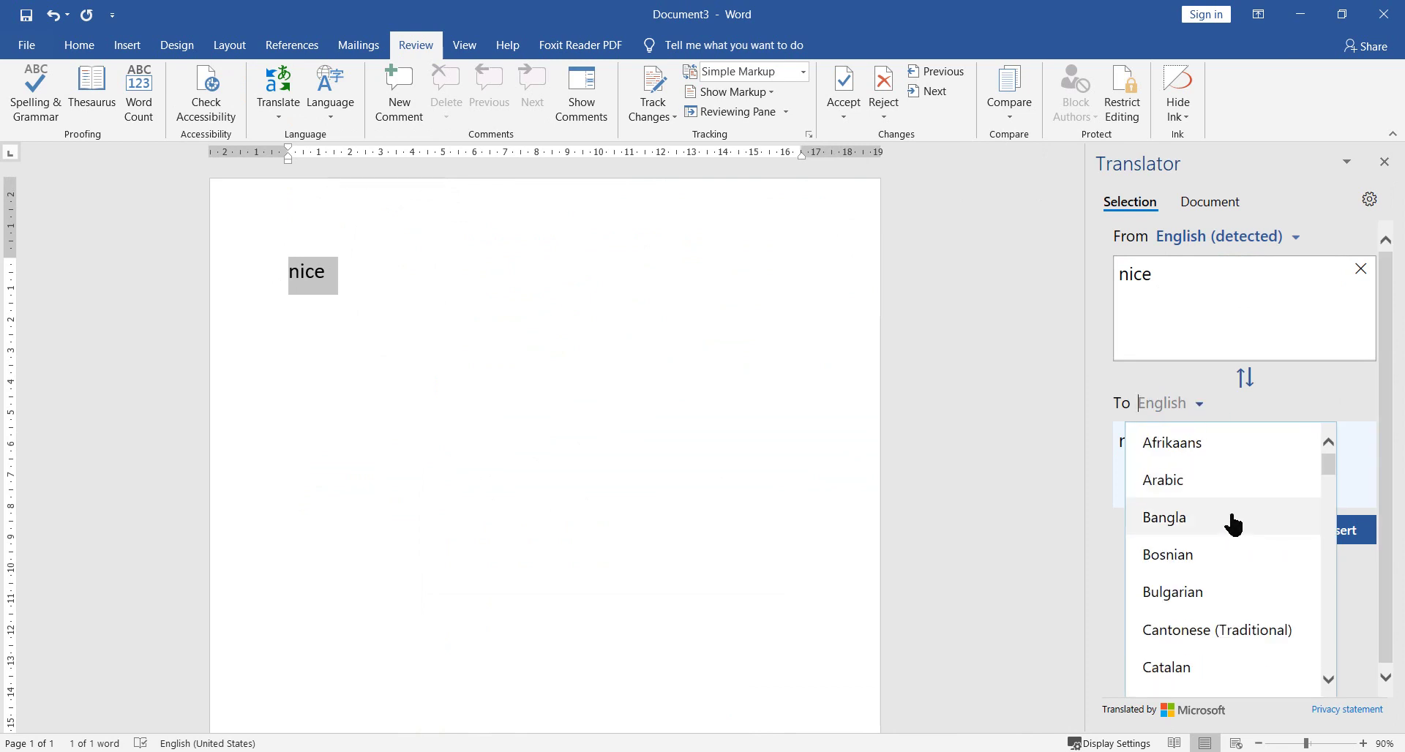
pyautogui.moveTo(1332, 463); pyautogui.dragTo(1360, 674)
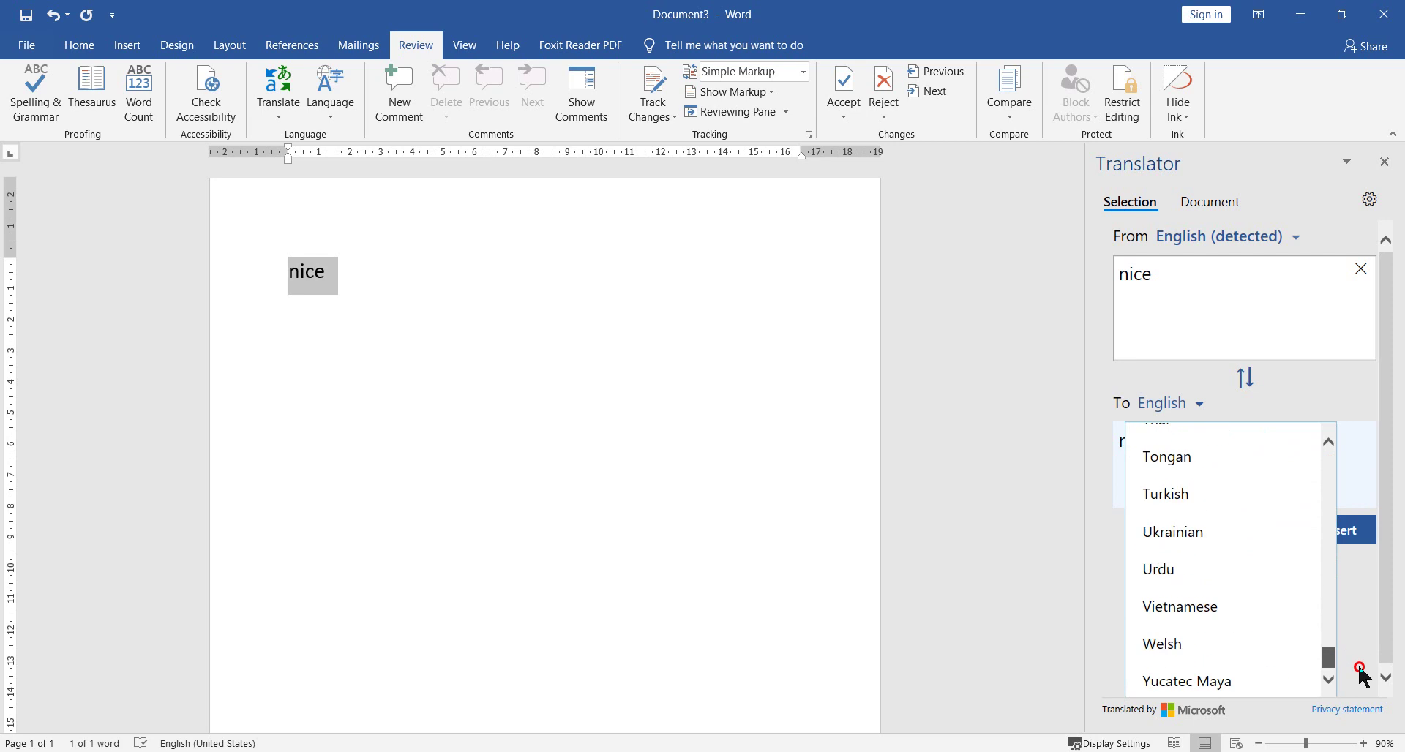
pyautogui.click(1212, 508)
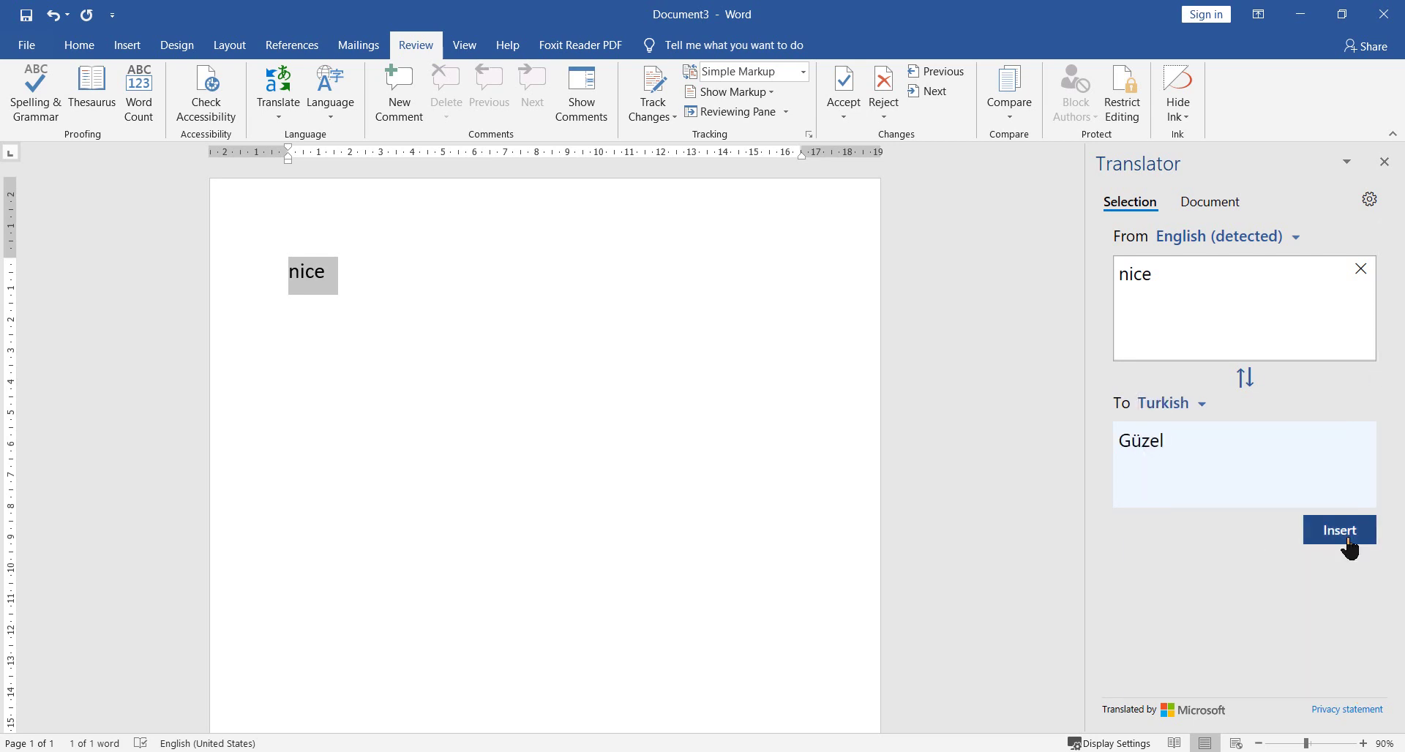
pyautogui.click(1167, 447)
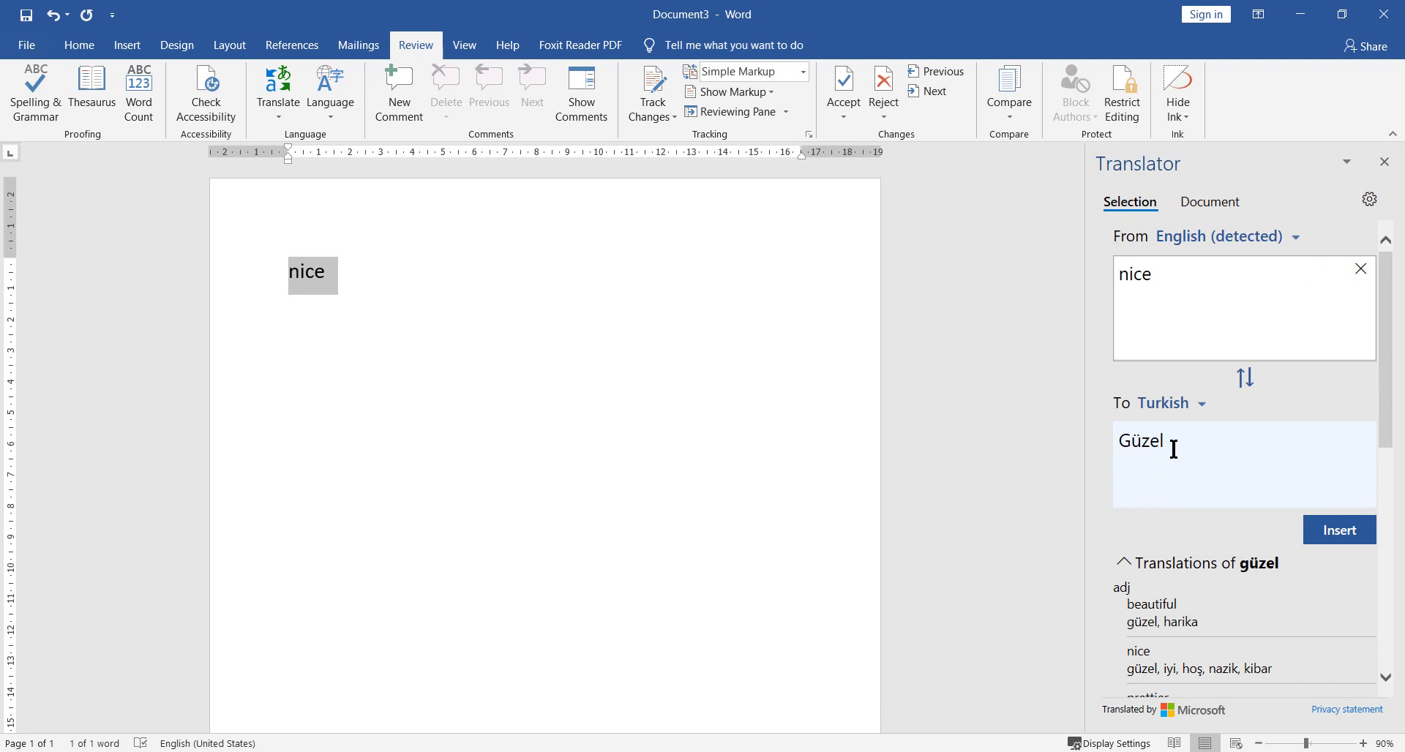
# Browse the target language list again, then close the Translator pane.
pyautogui.click(1165, 403)
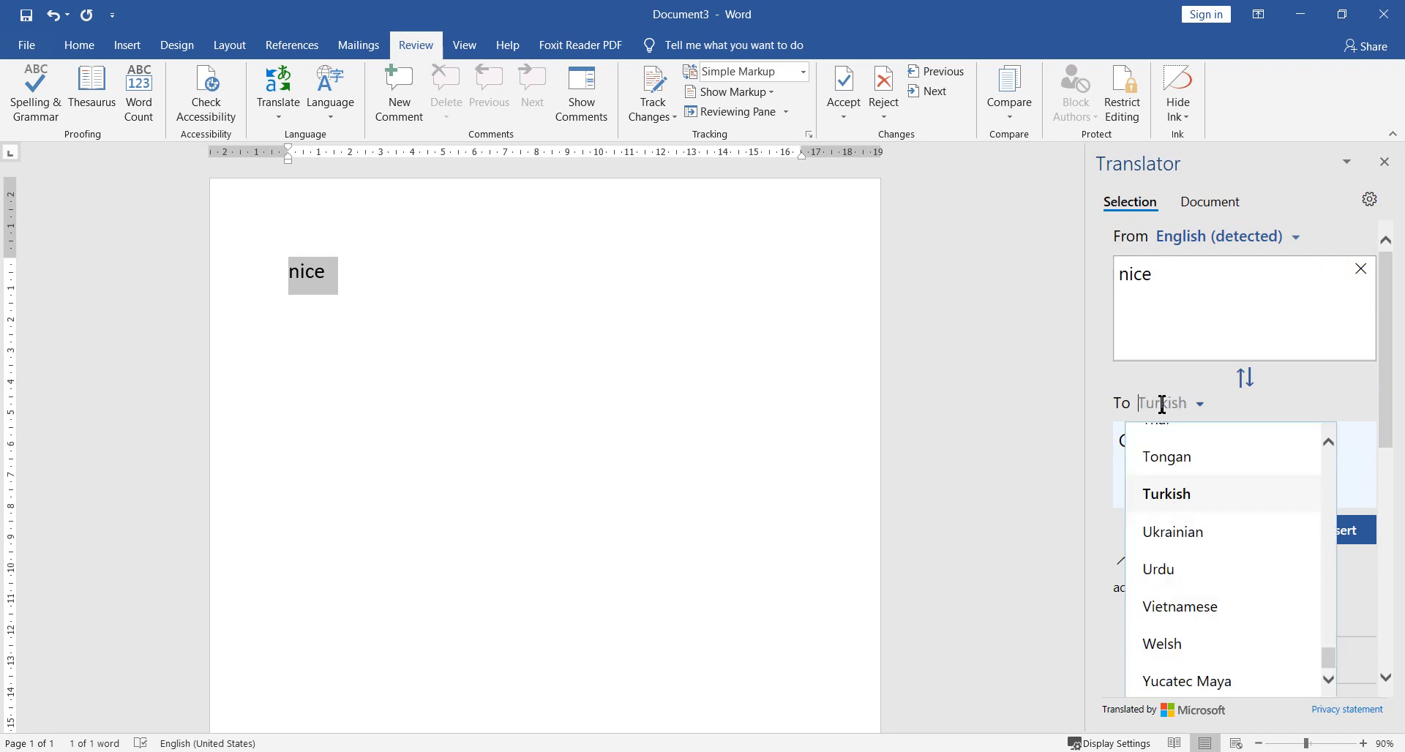
pyautogui.click(1198, 405)
pyautogui.click(1197, 407)
pyautogui.scroll(5, 1255, 539)
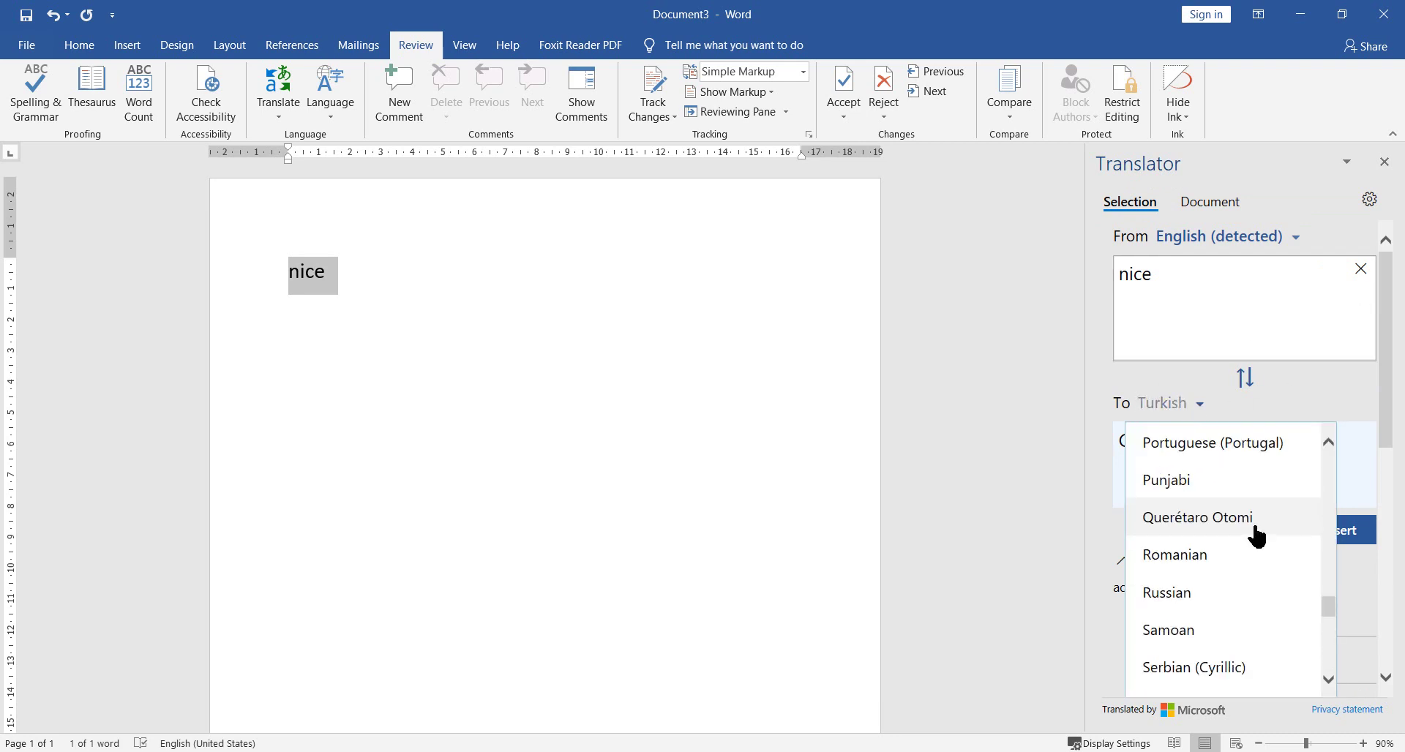
pyautogui.scroll(3, 1288, 571)
pyautogui.moveTo(1329, 584); pyautogui.dragTo(1328, 462)
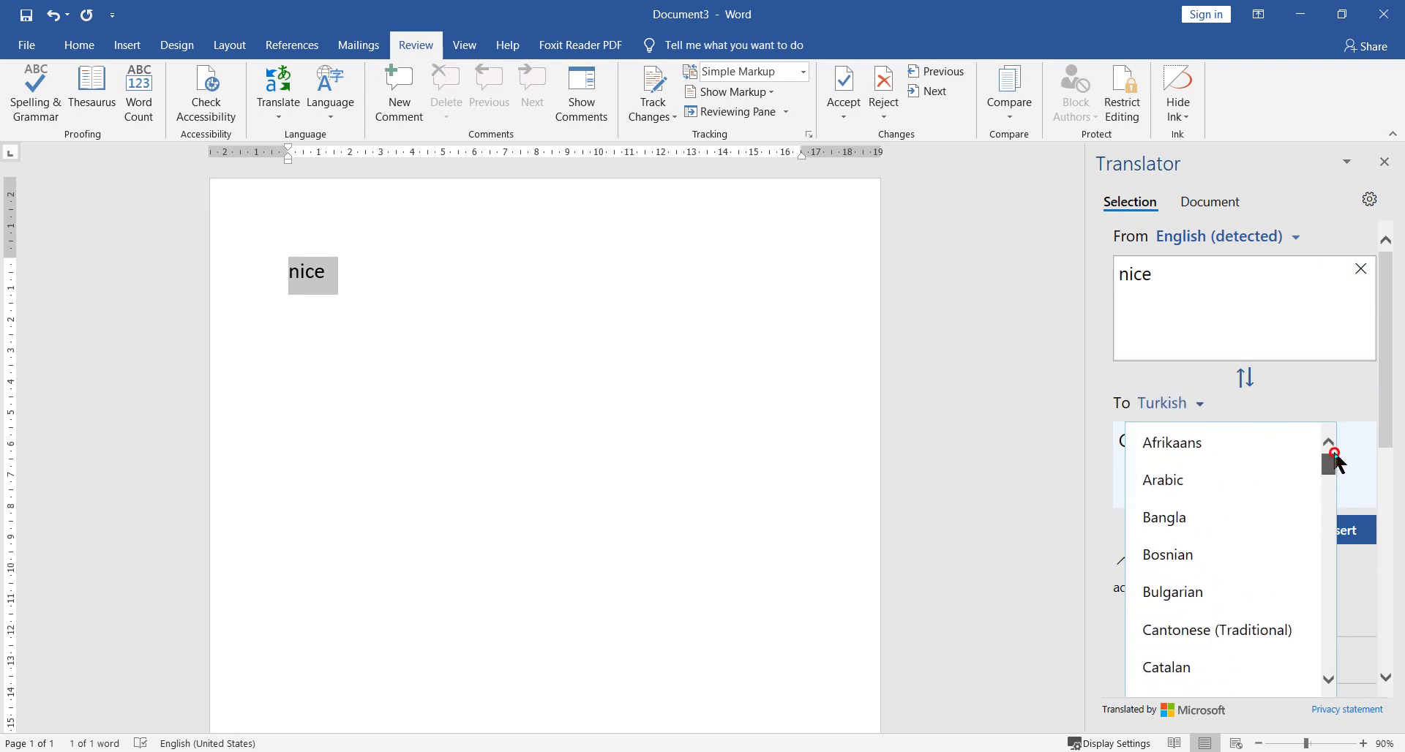
pyautogui.click(1384, 162)
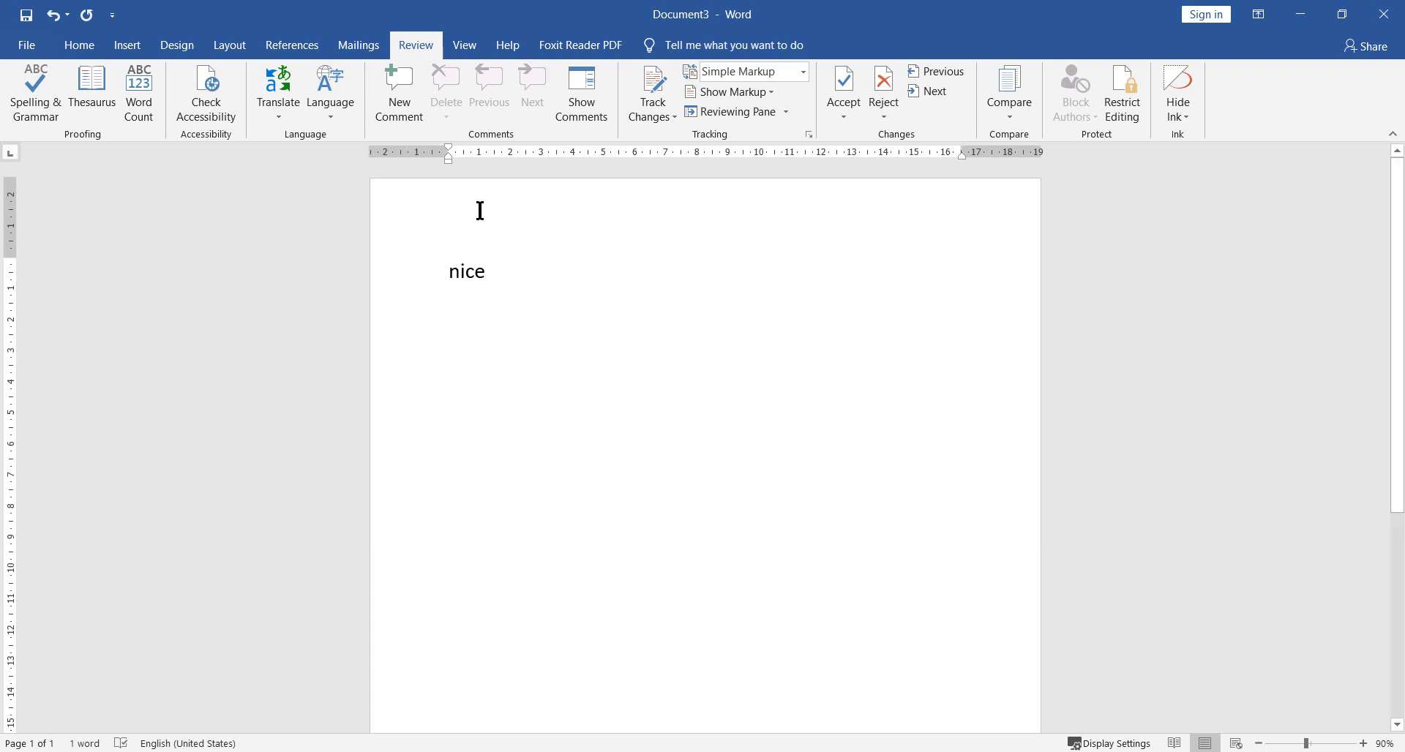
pyautogui.click(293, 110)
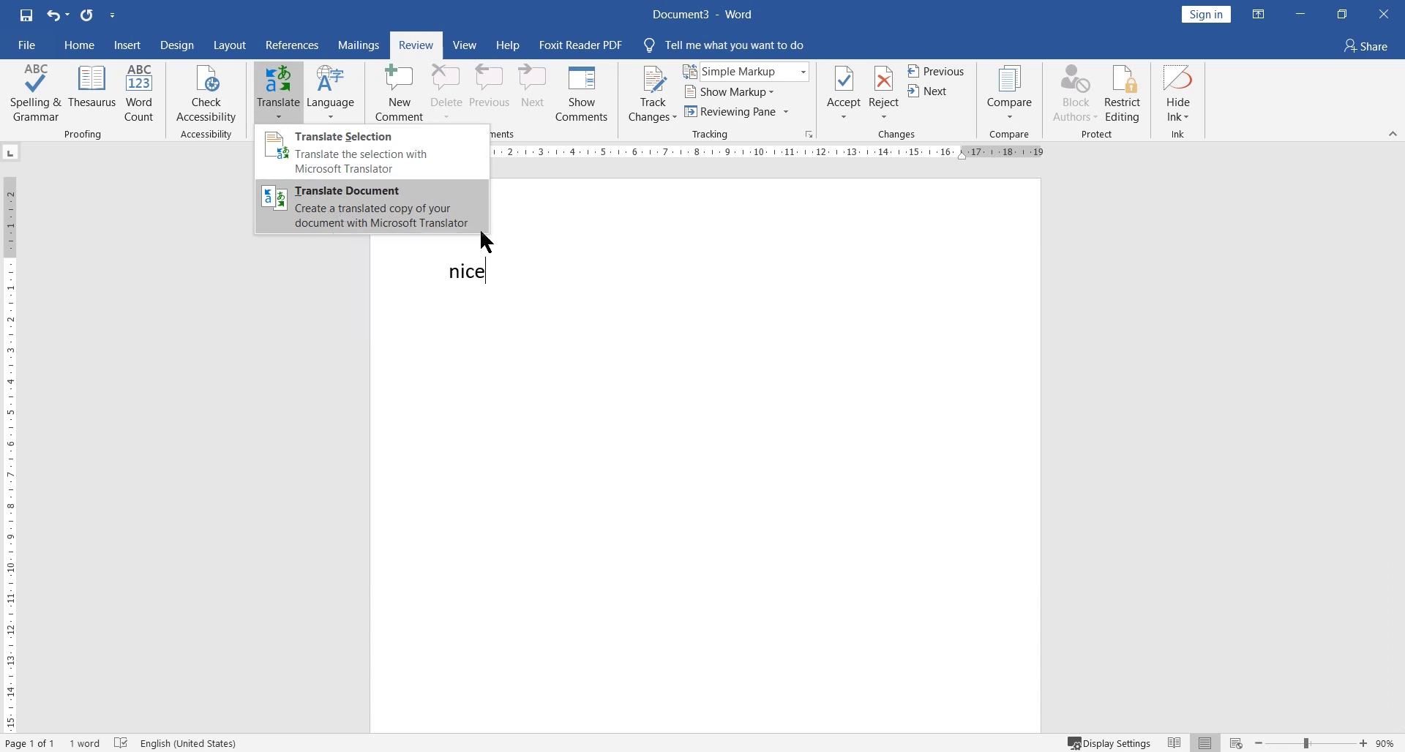
pyautogui.click(633, 296)
pyautogui.moveTo(574, 279); pyautogui.dragTo(423, 276)
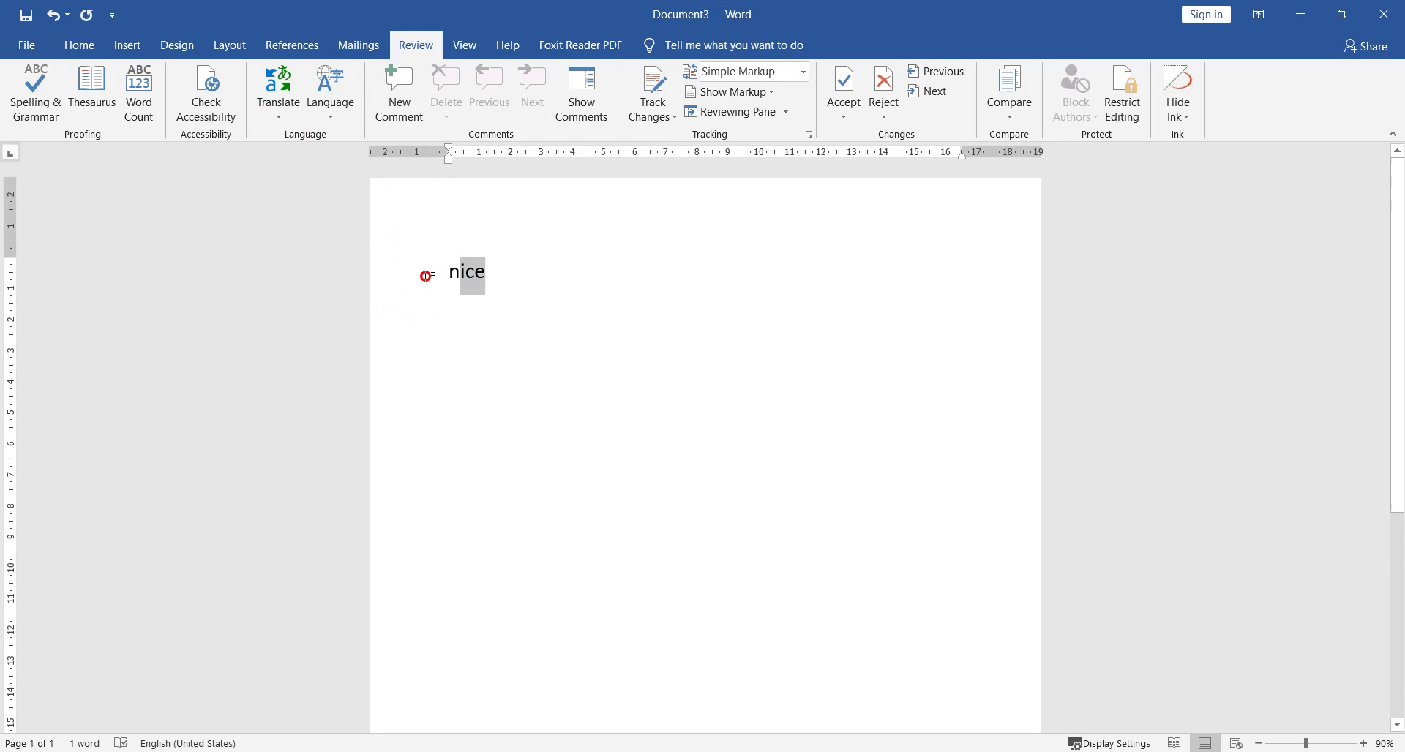
pyautogui.click(543, 277)
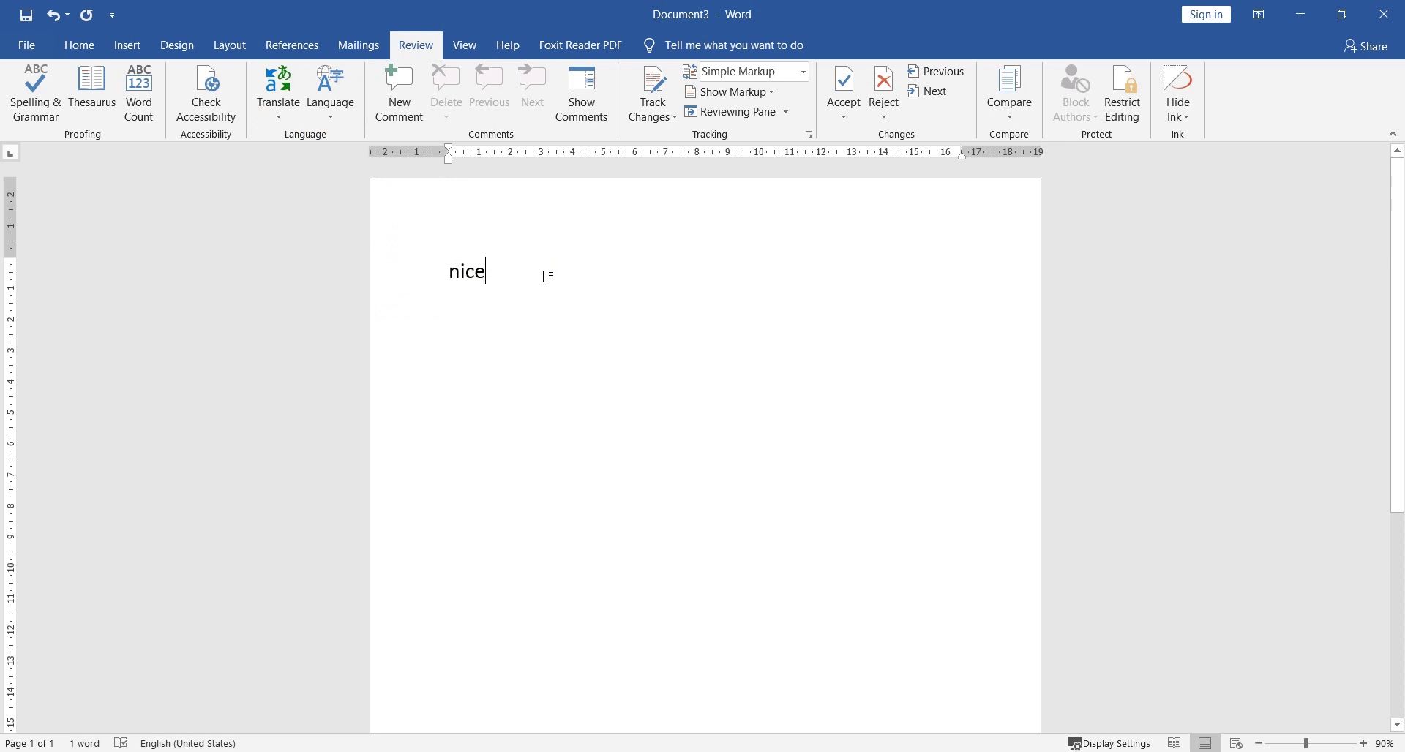
pyautogui.click(333, 108)
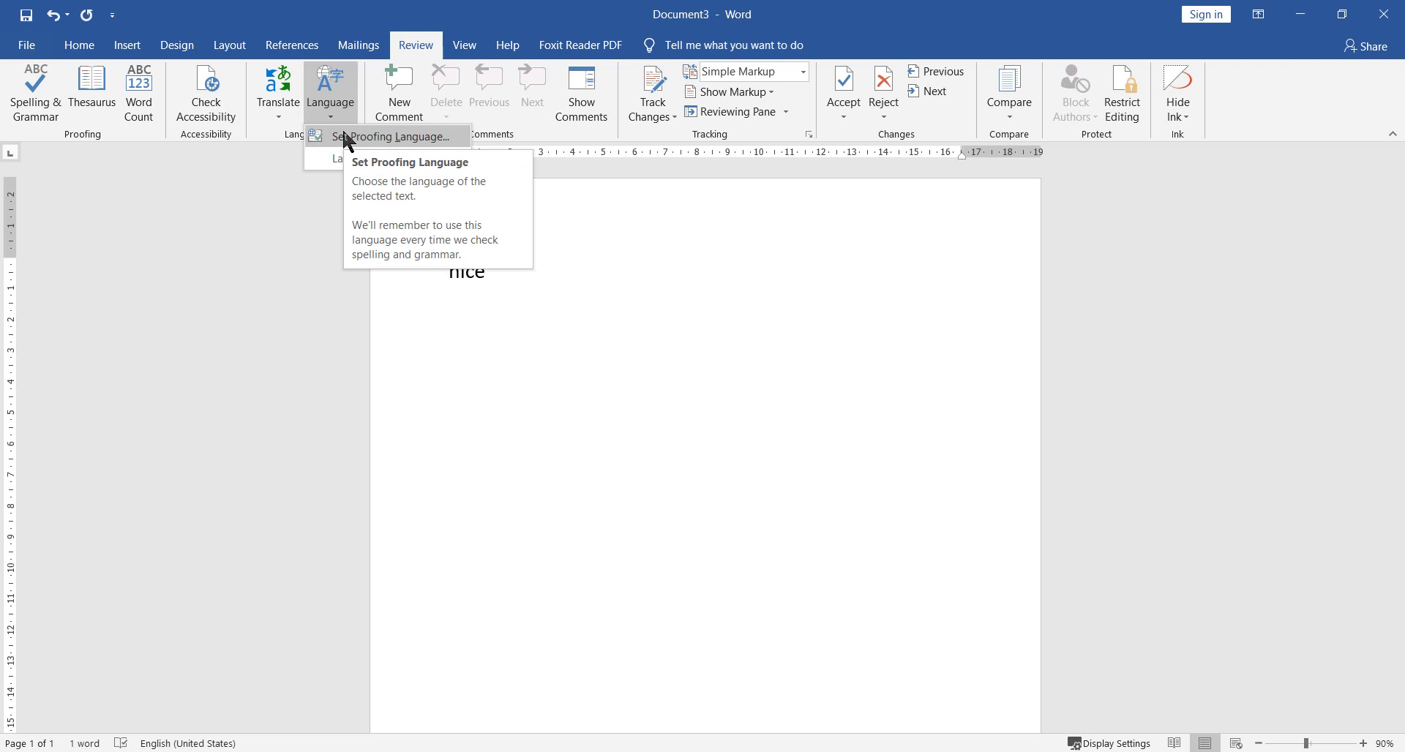
pyautogui.click(349, 136)
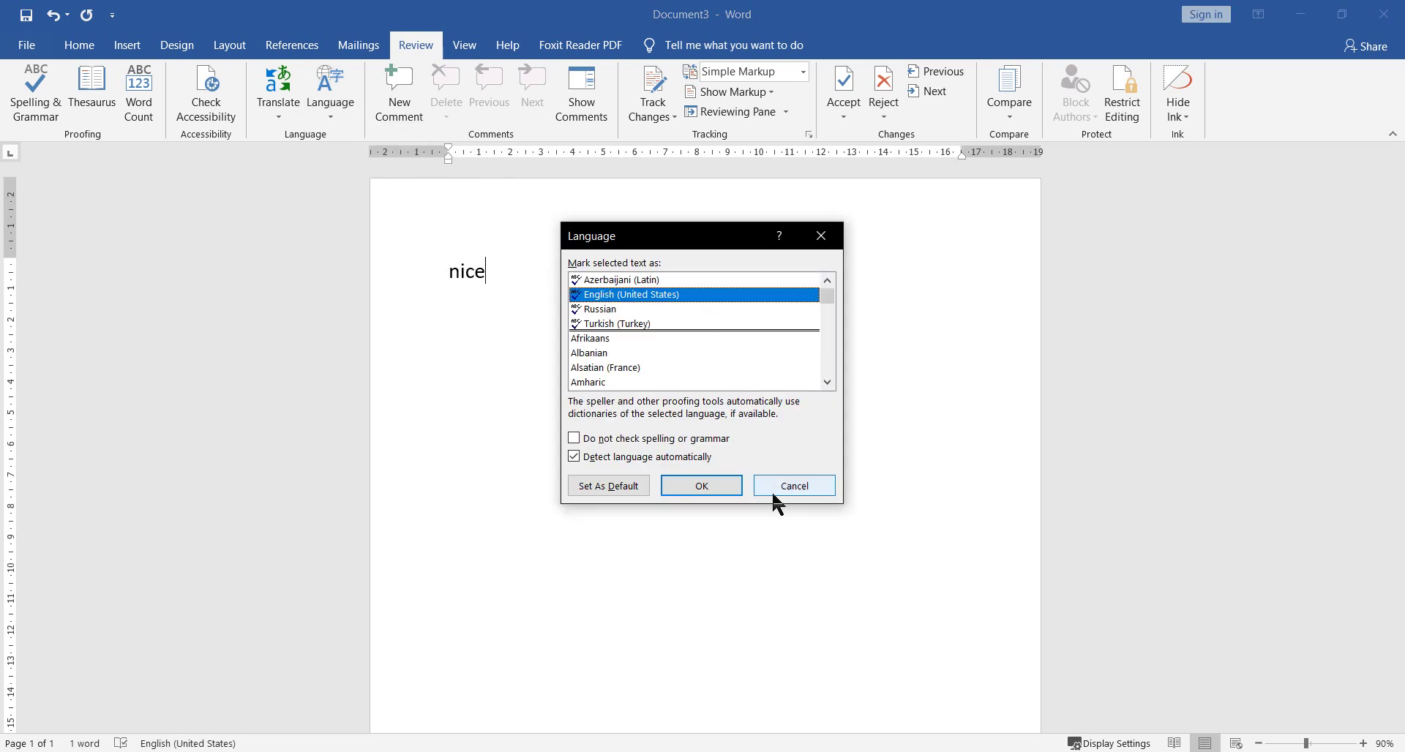
pyautogui.click(792, 486)
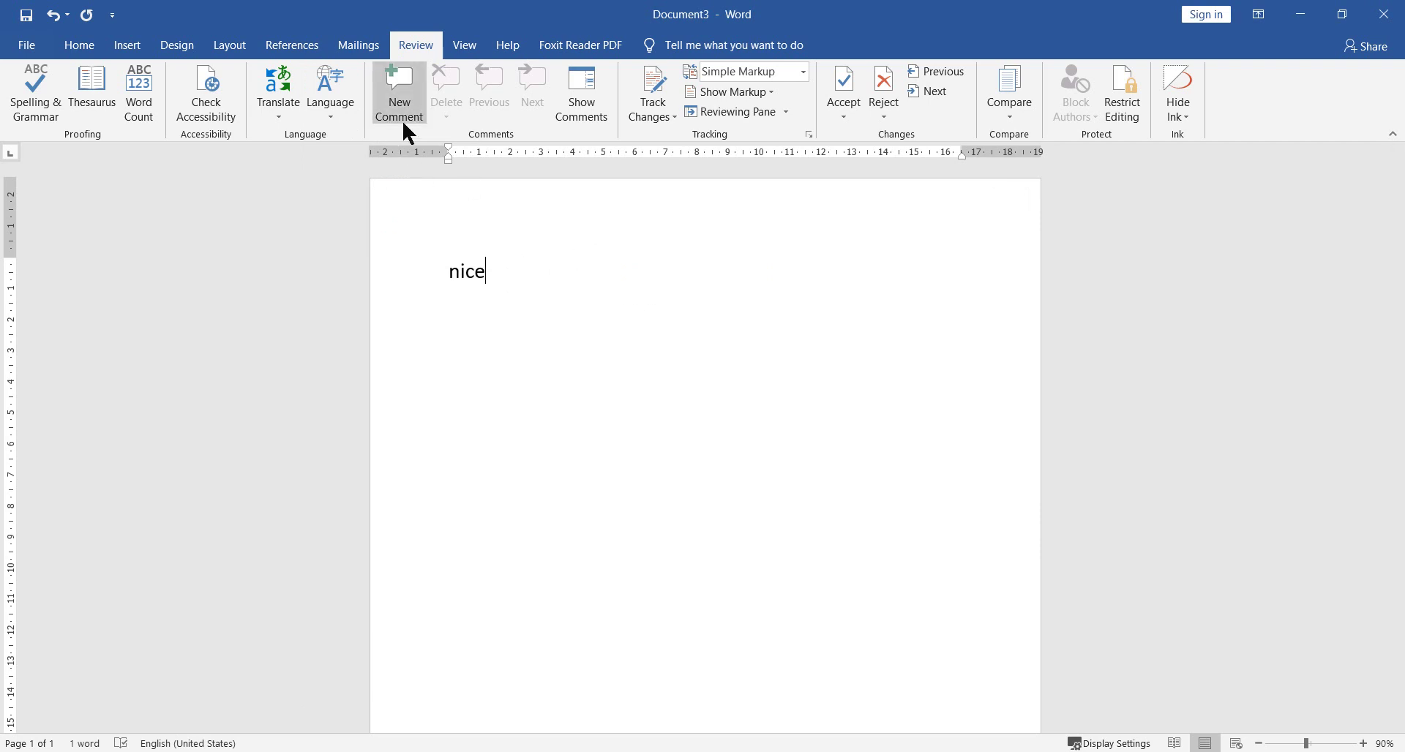
pyautogui.click(127, 46)
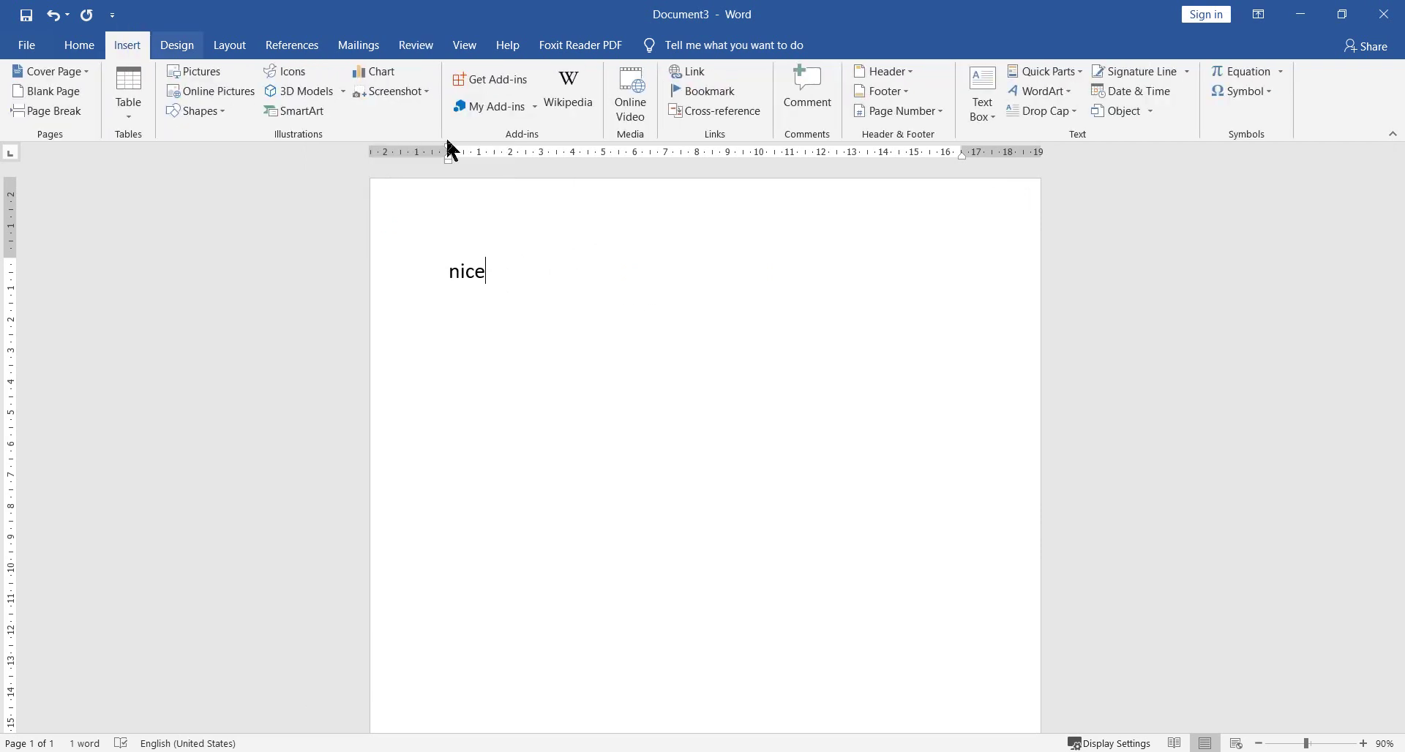
pyautogui.click(423, 49)
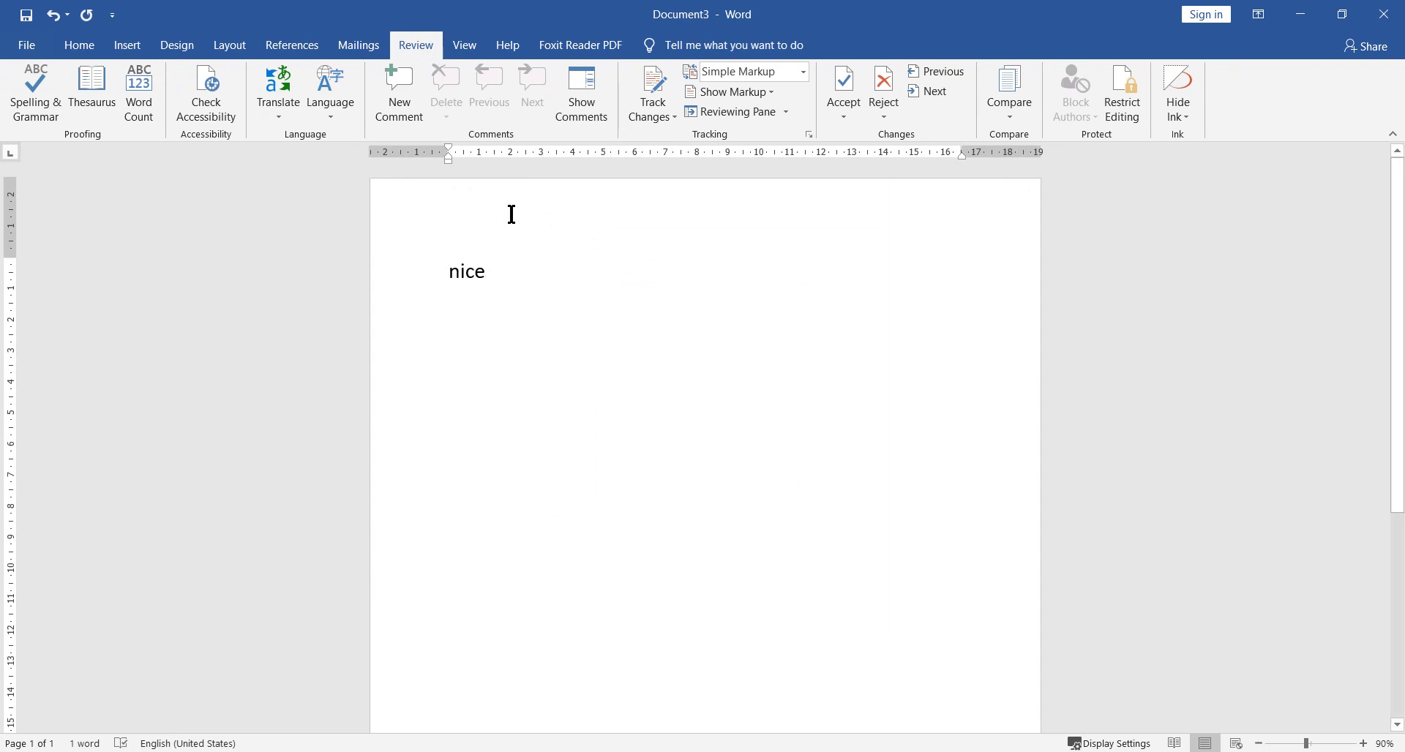
pyautogui.click(593, 117)
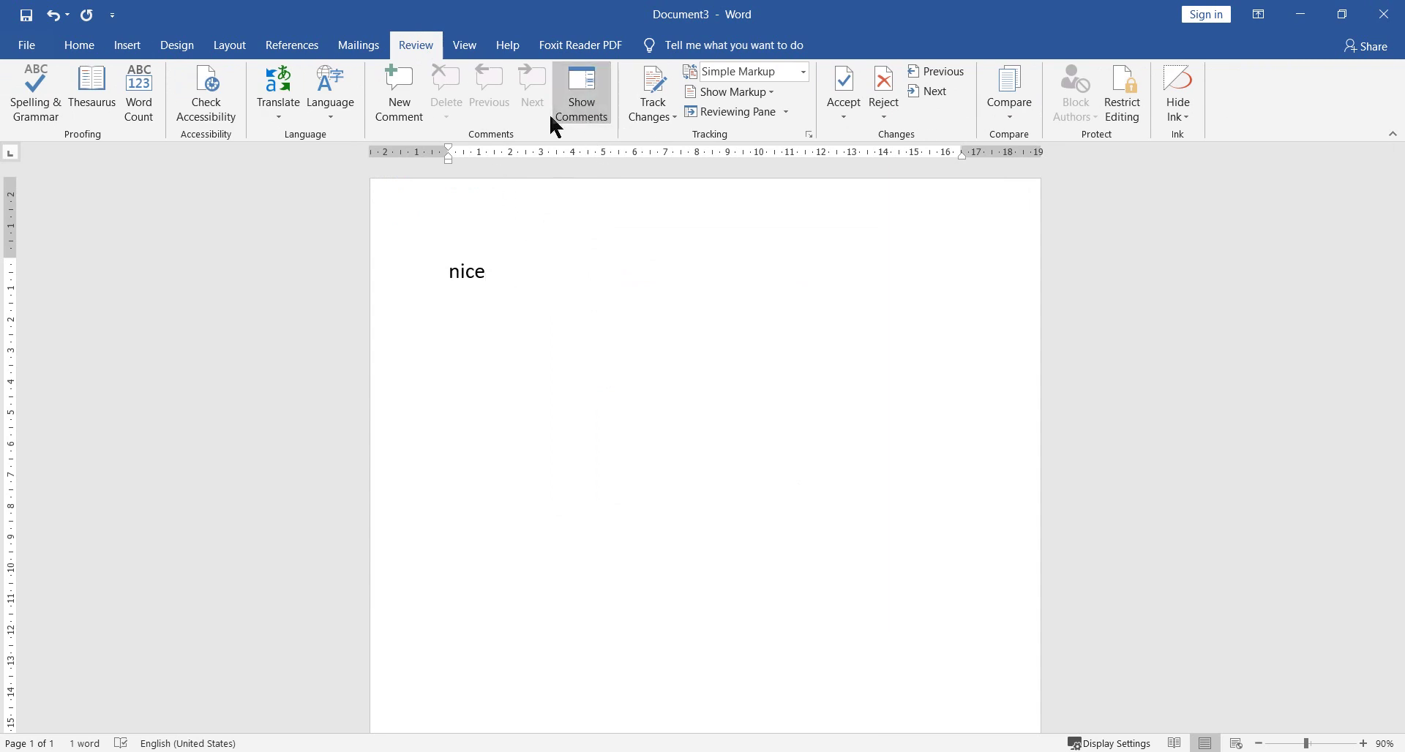
pyautogui.click(401, 97)
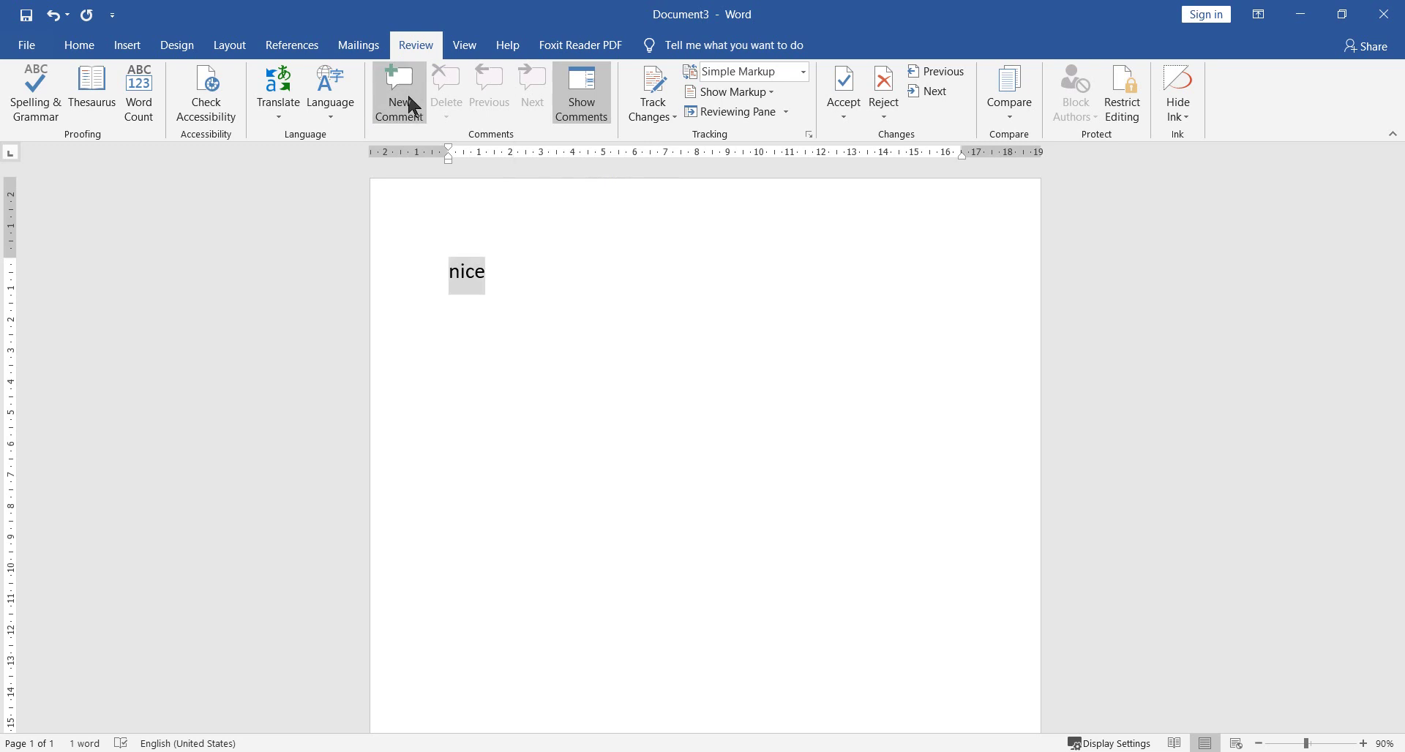
pyautogui.write('gfdgdf')
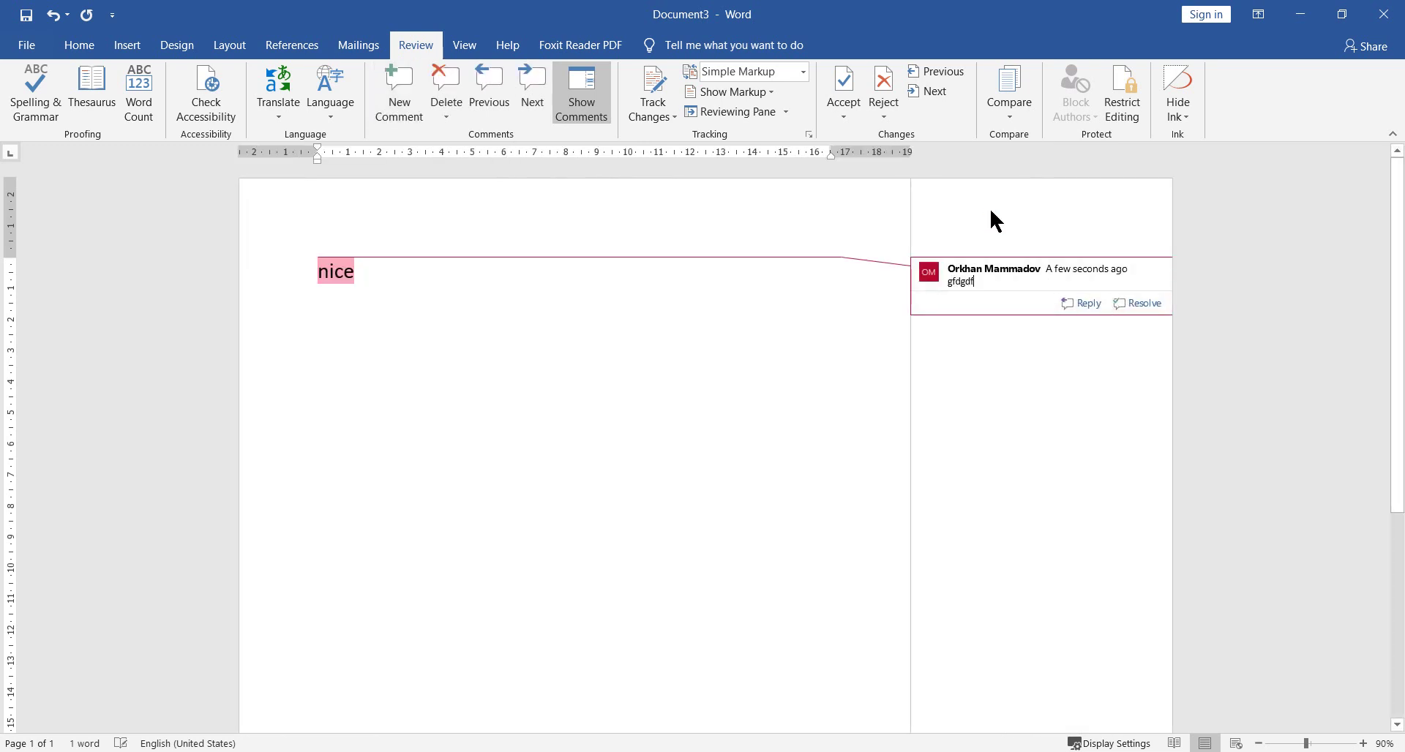
pyautogui.click(718, 329)
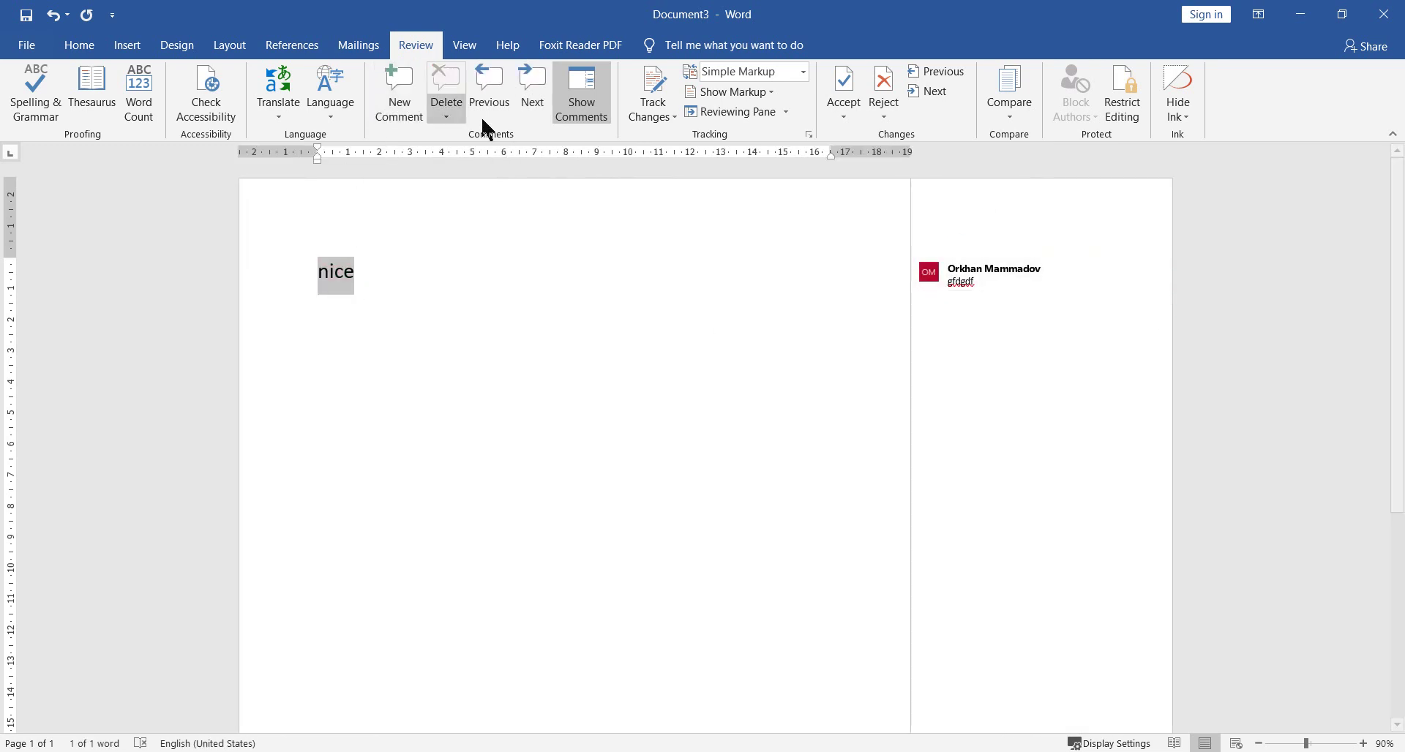
pyautogui.click(583, 93)
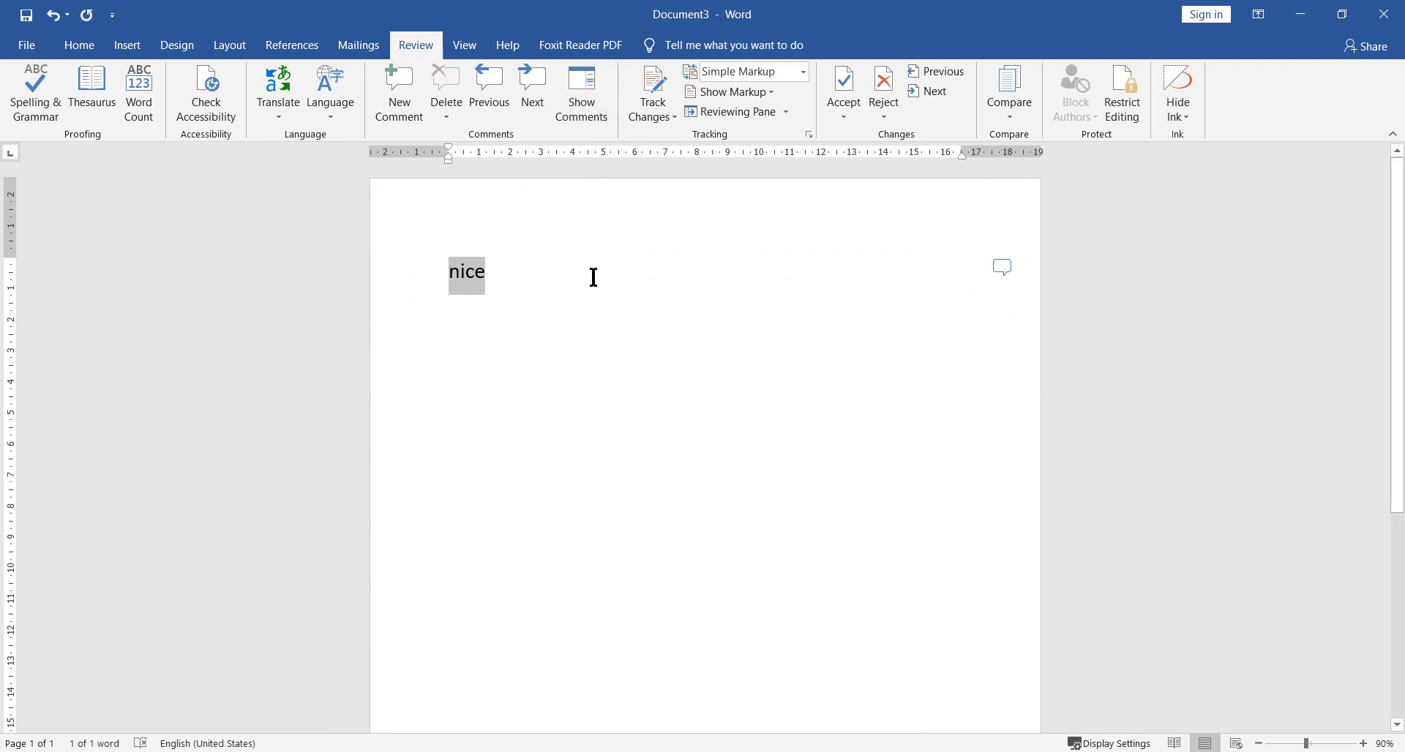
pyautogui.click(589, 99)
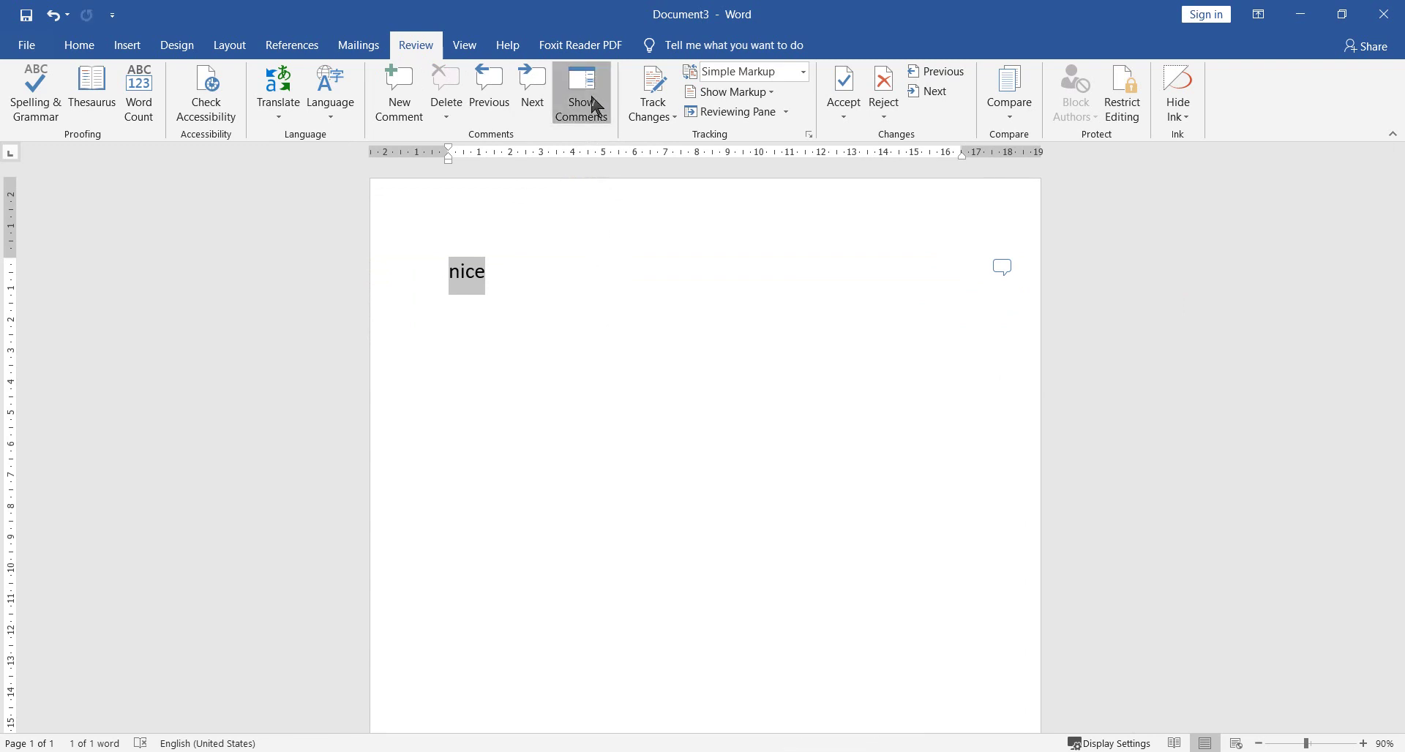
pyautogui.click(593, 99)
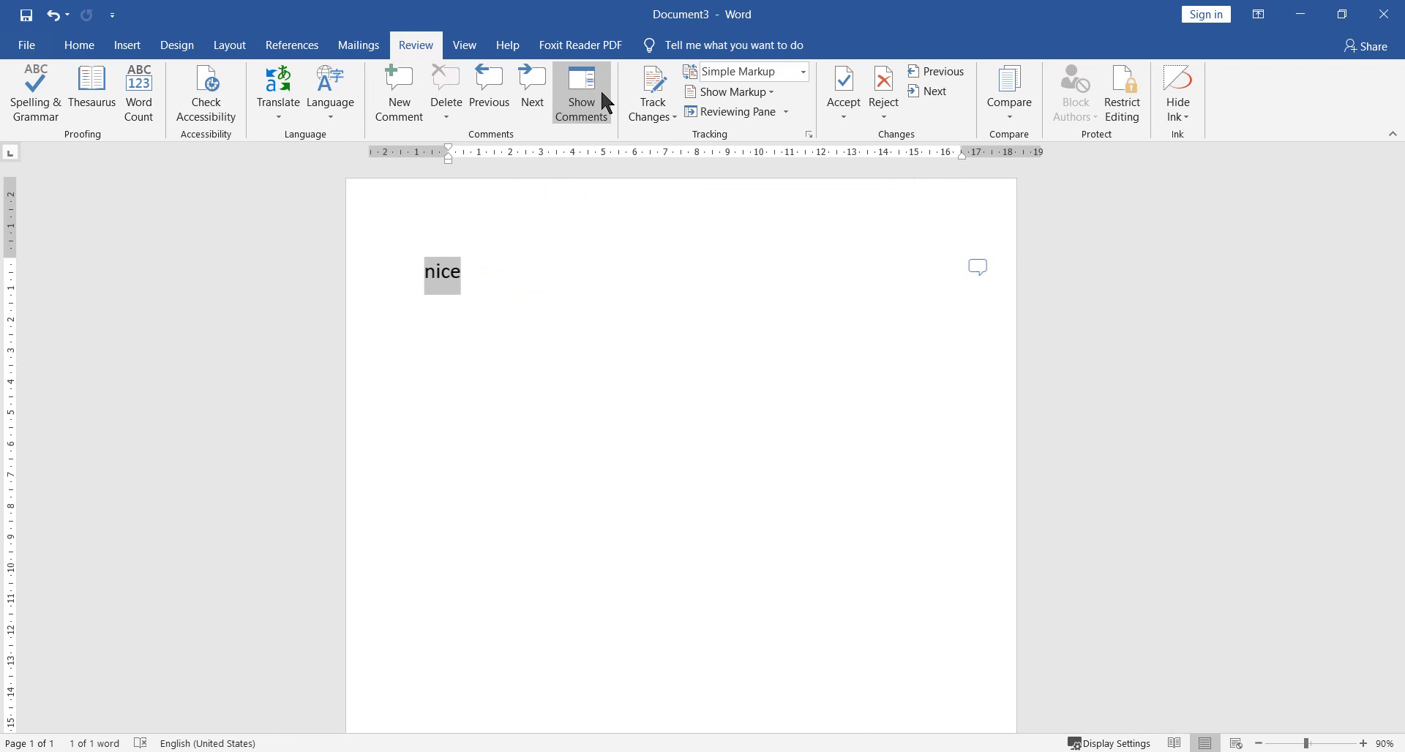
pyautogui.click(1004, 268)
pyautogui.click(1001, 265)
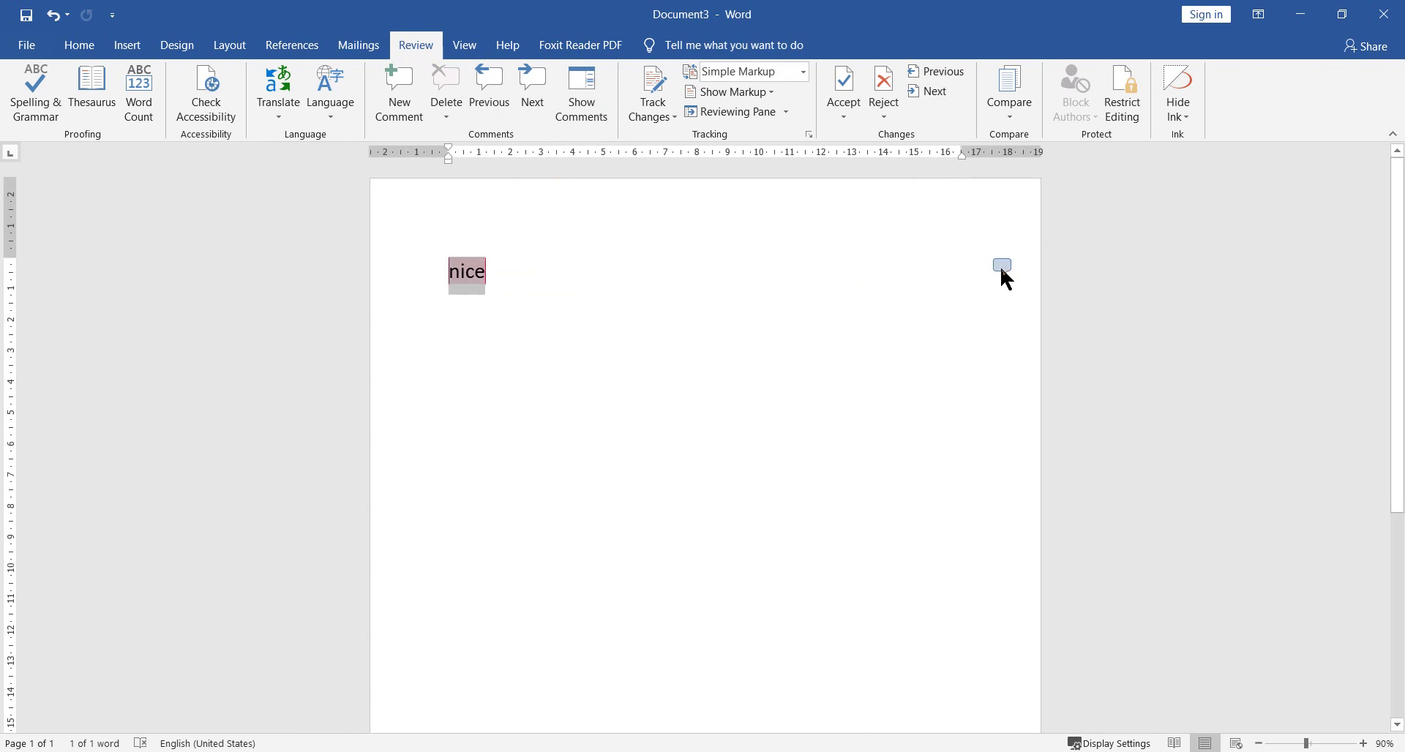
pyautogui.click(583, 99)
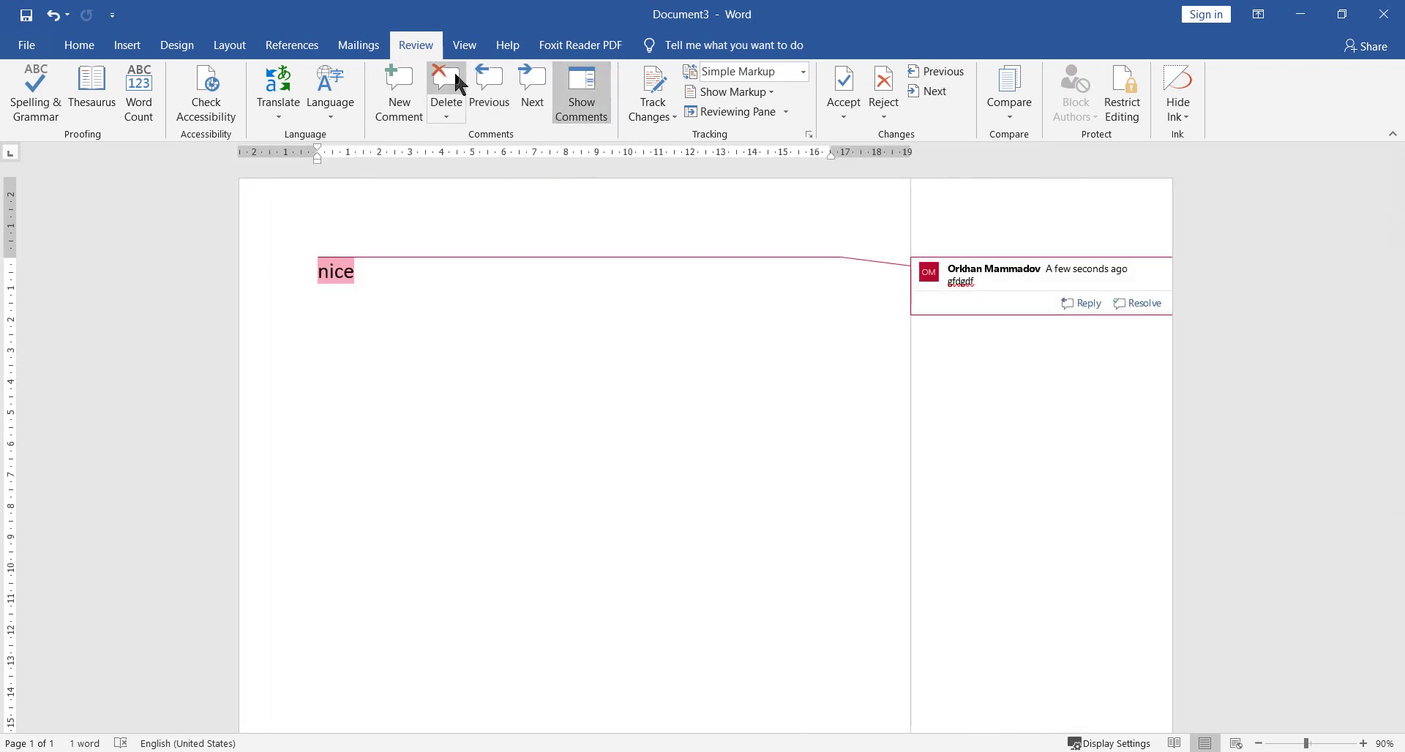
pyautogui.click(452, 76)
pyautogui.click(591, 285)
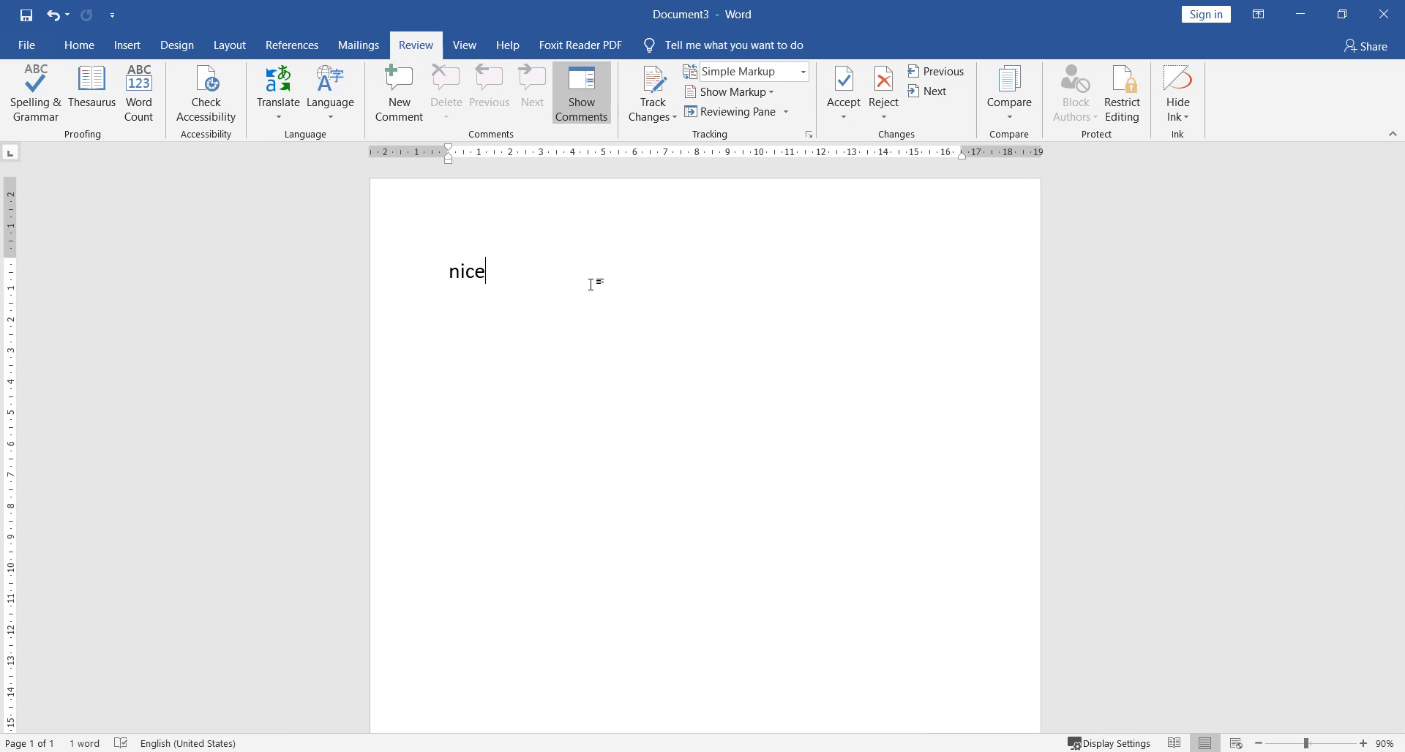
pyautogui.click(1124, 120)
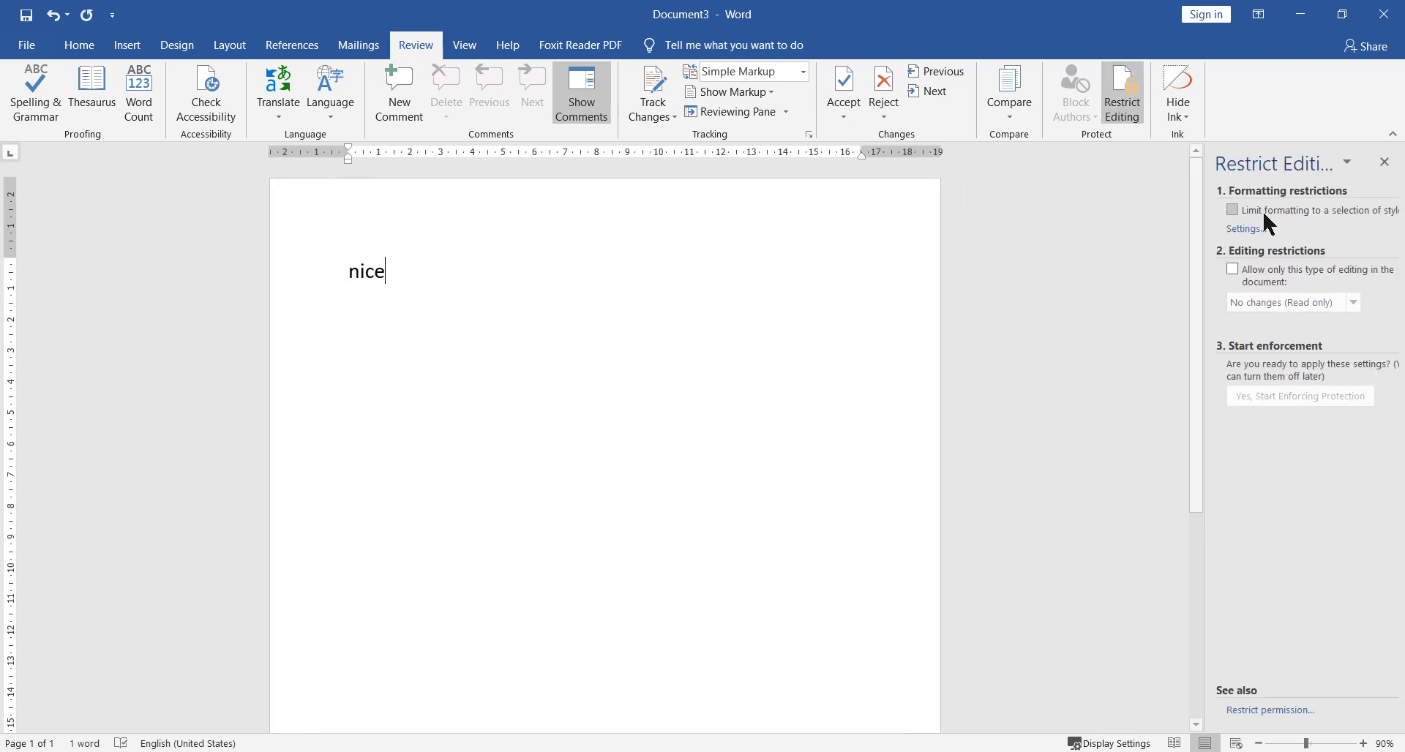
pyautogui.click(1288, 288)
pyautogui.click(1353, 314)
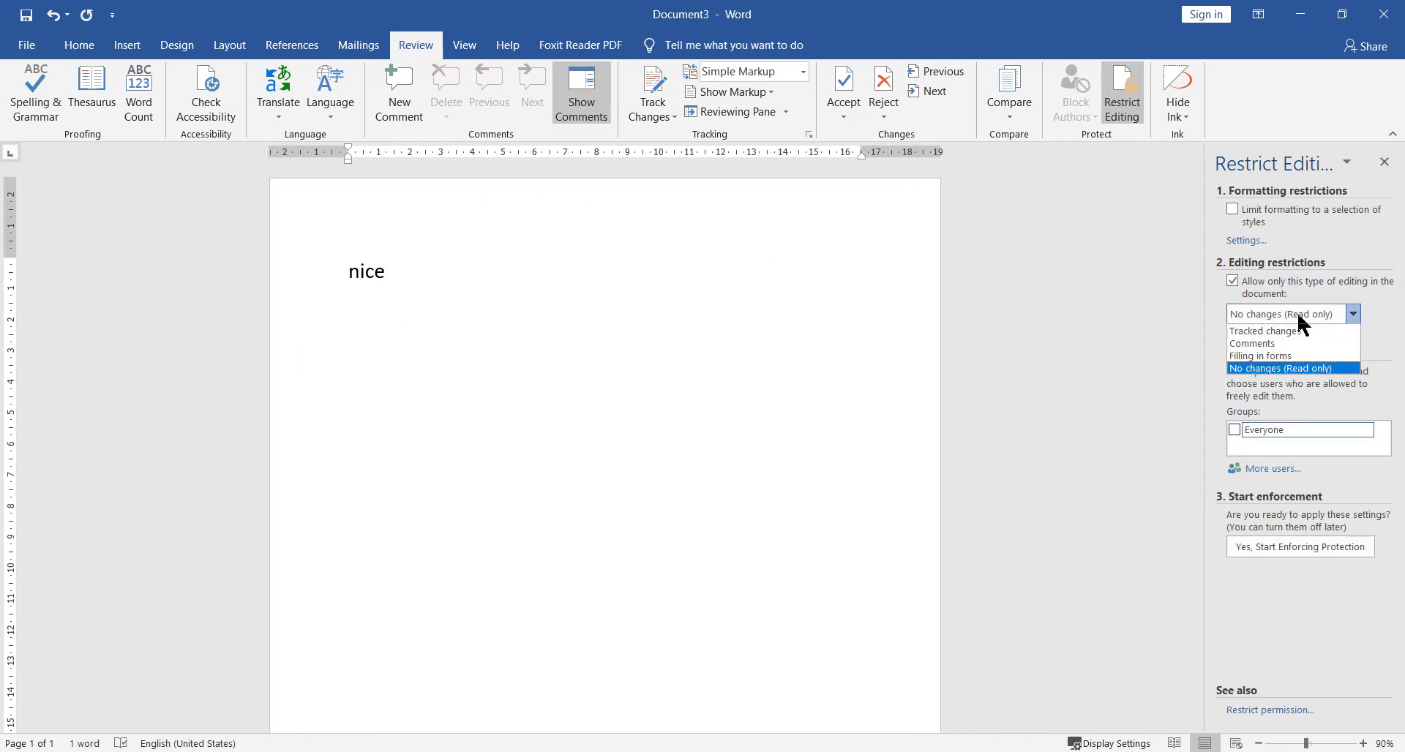
pyautogui.click(1277, 369)
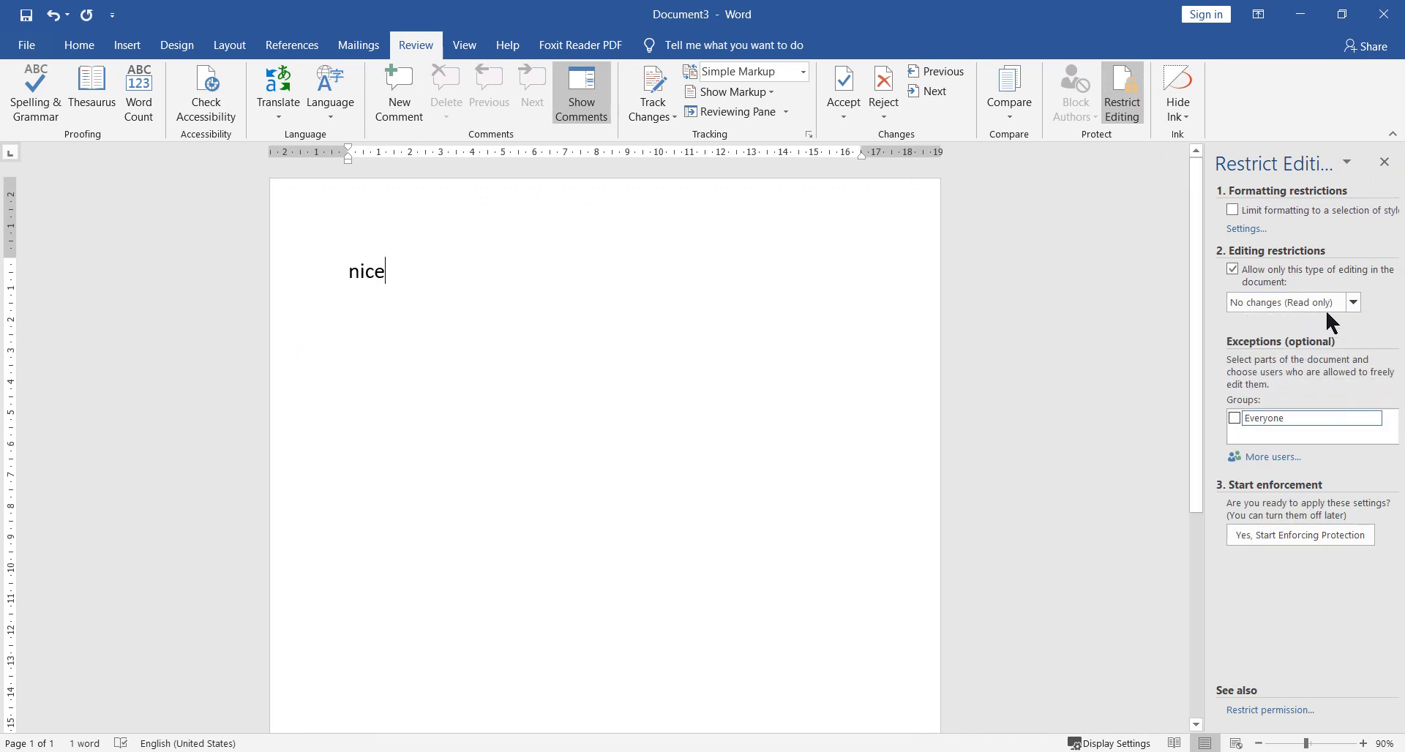
pyautogui.click(1273, 535)
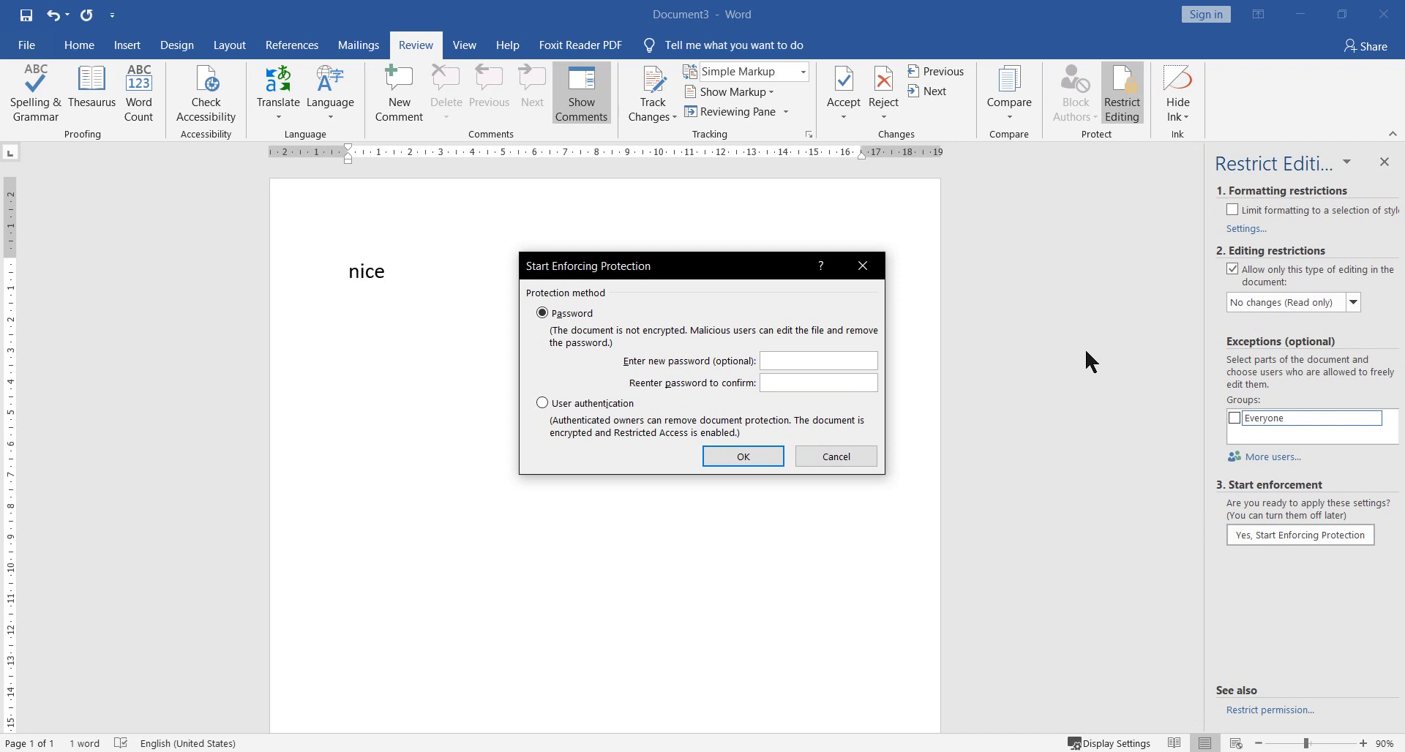
pyautogui.click(836, 457)
pyautogui.click(1384, 162)
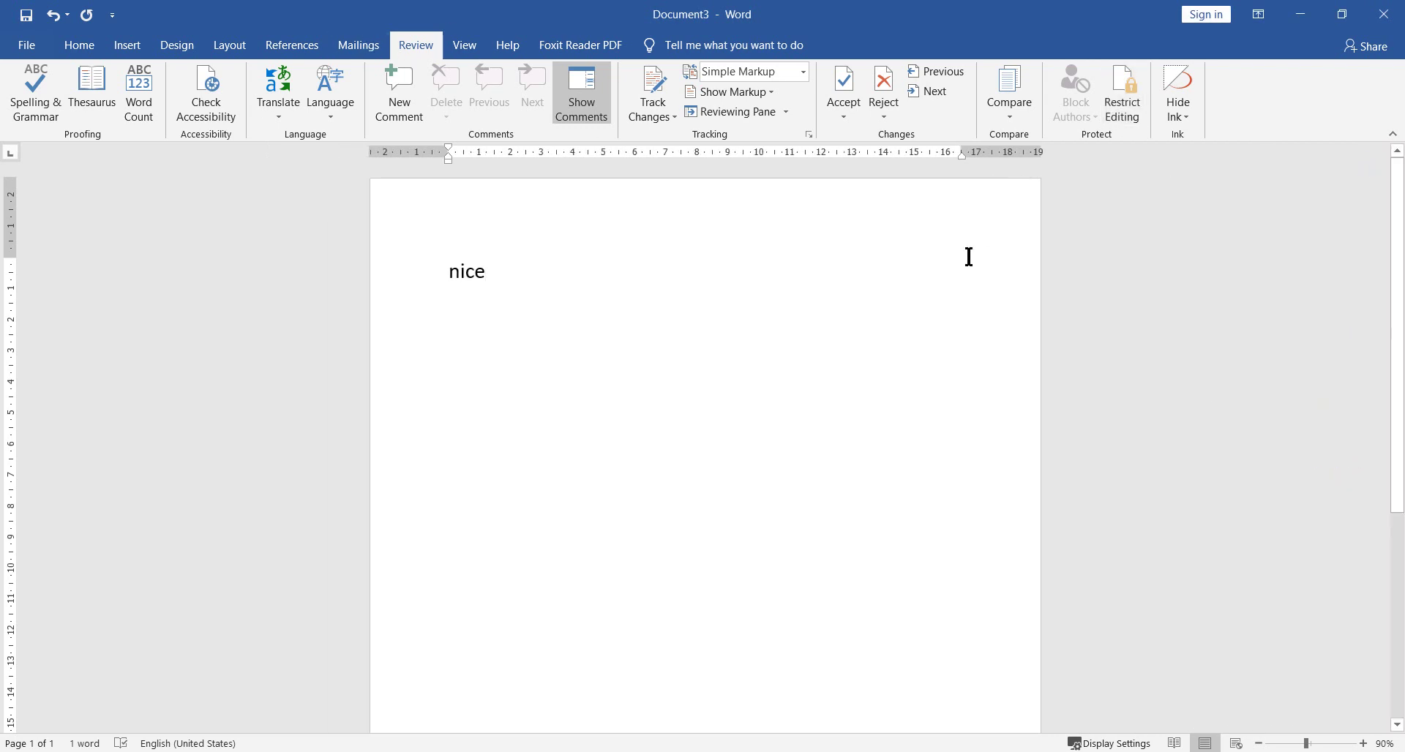
pyautogui.click(1123, 99)
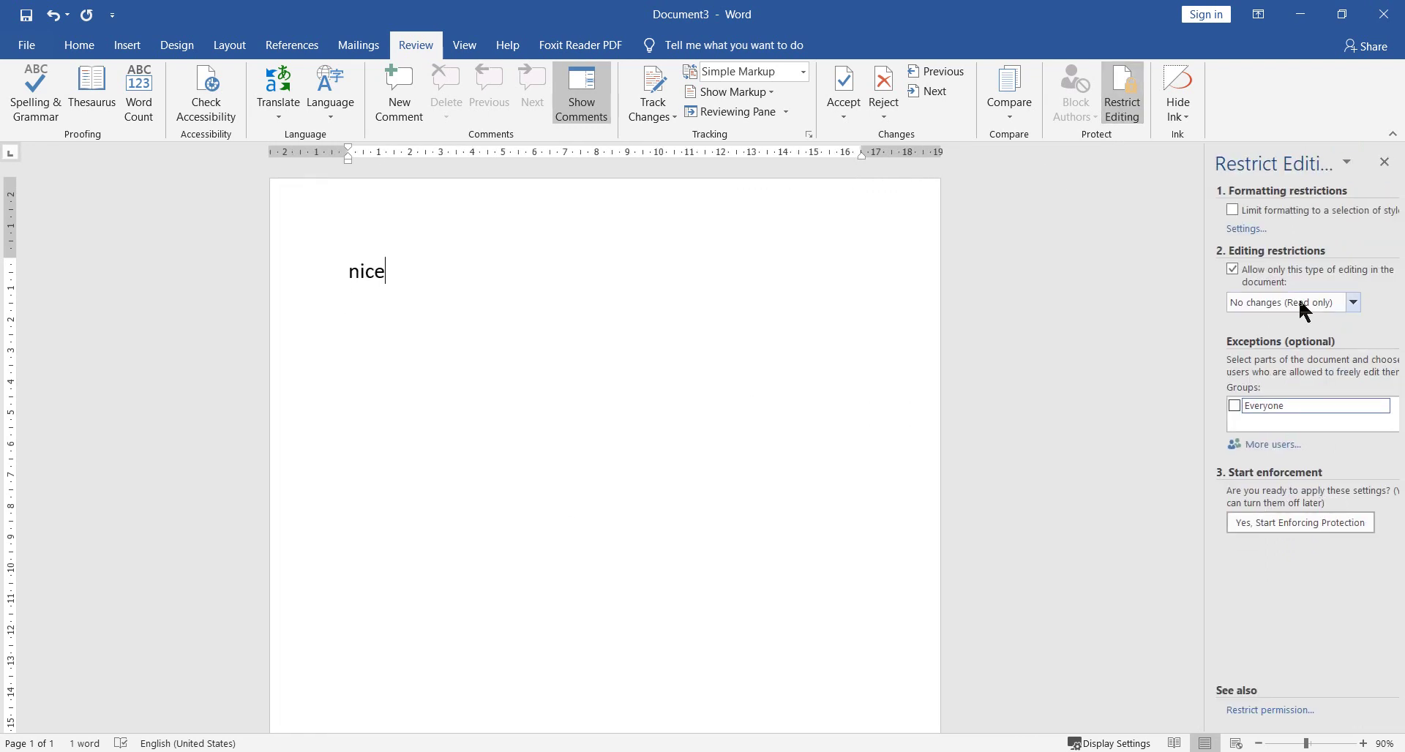
pyautogui.click(1277, 304)
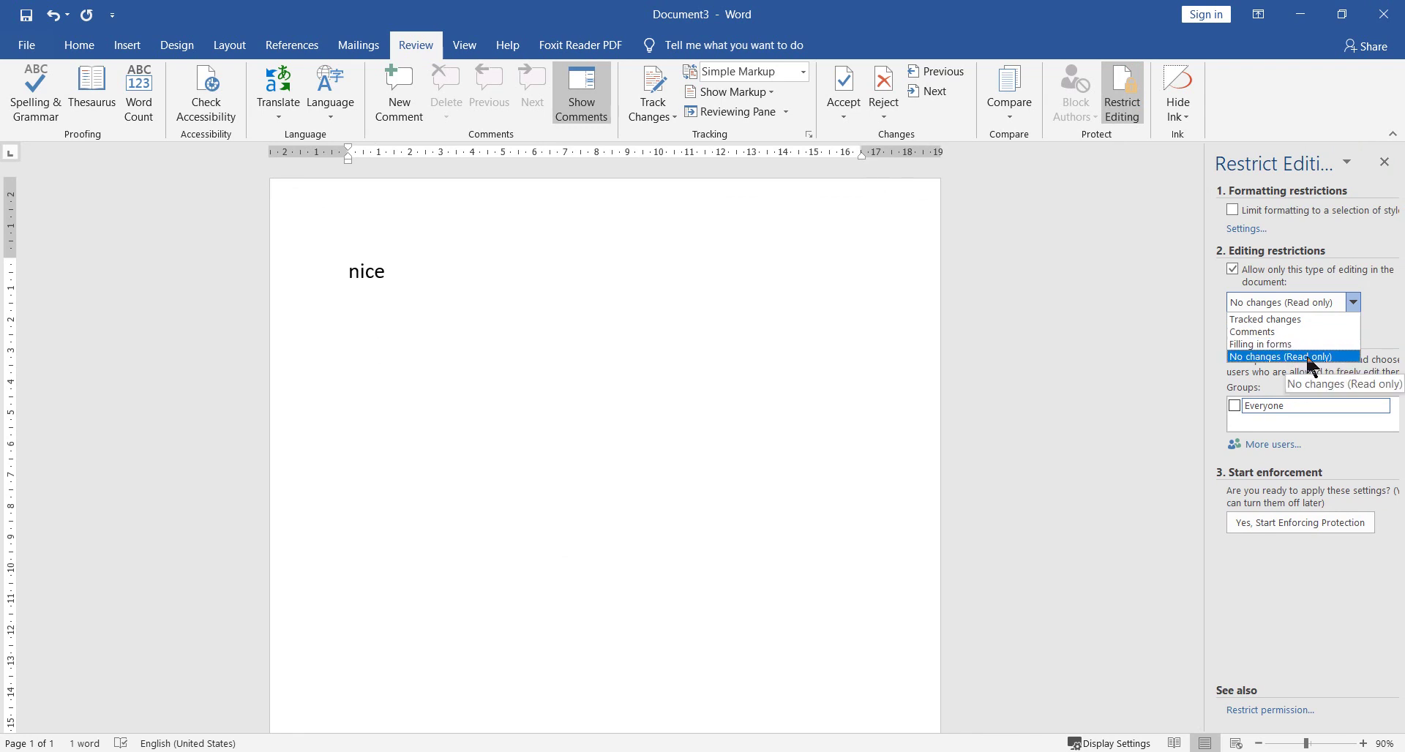
pyautogui.click(1307, 358)
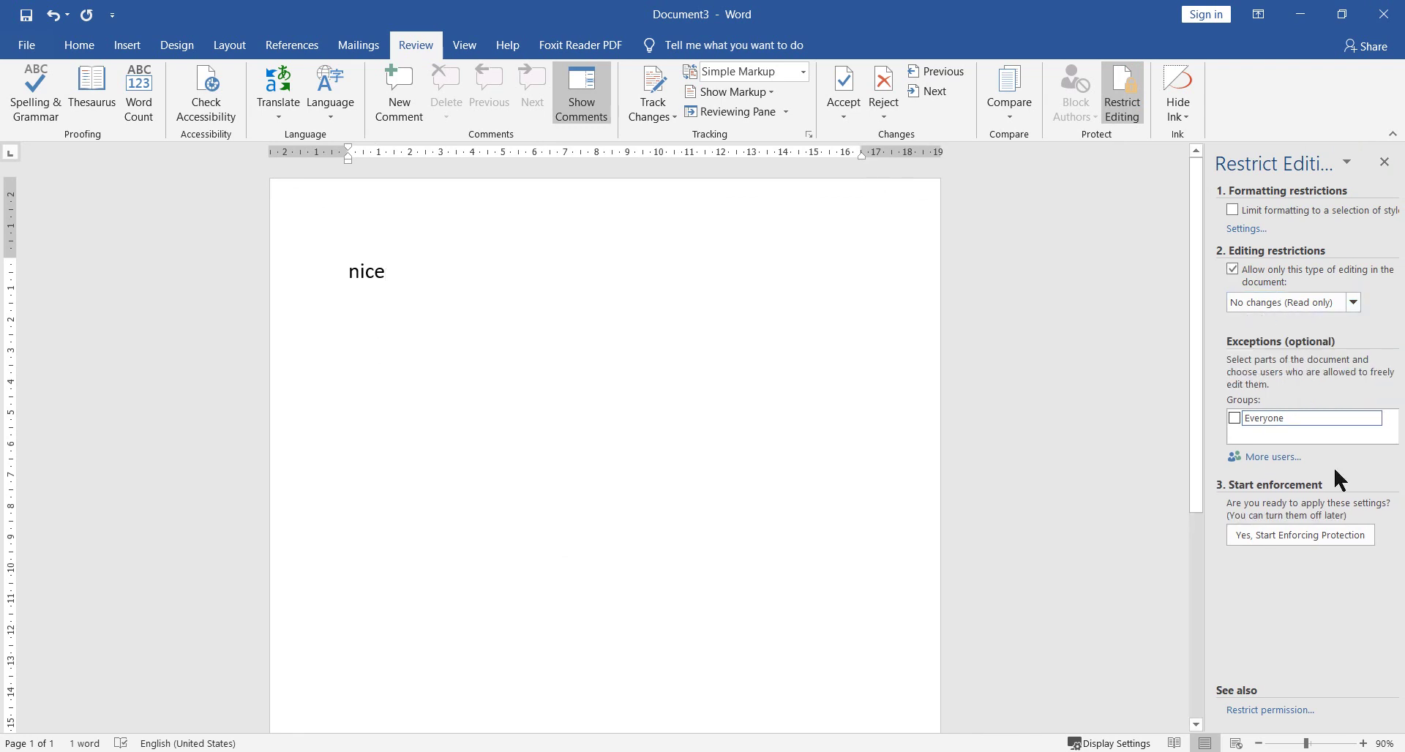
pyautogui.click(1323, 536)
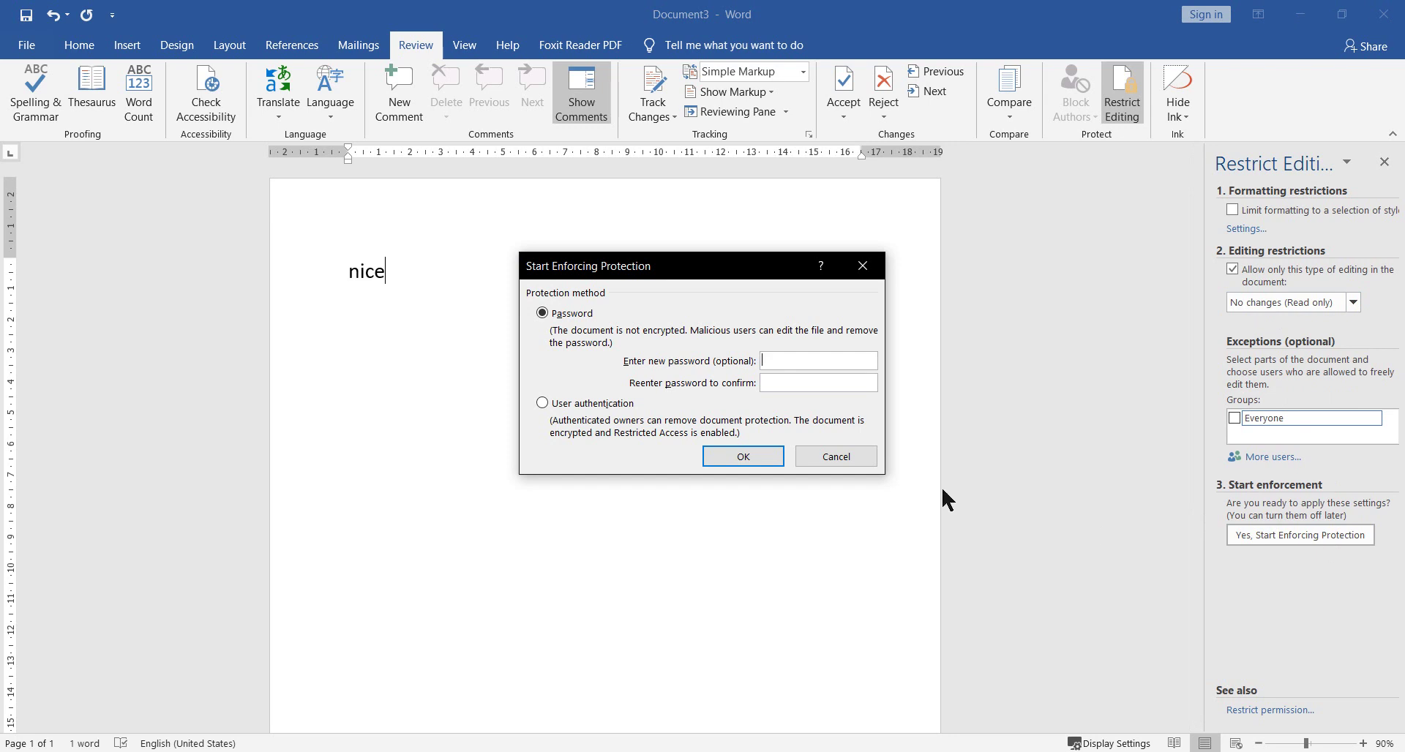
pyautogui.click(818, 451)
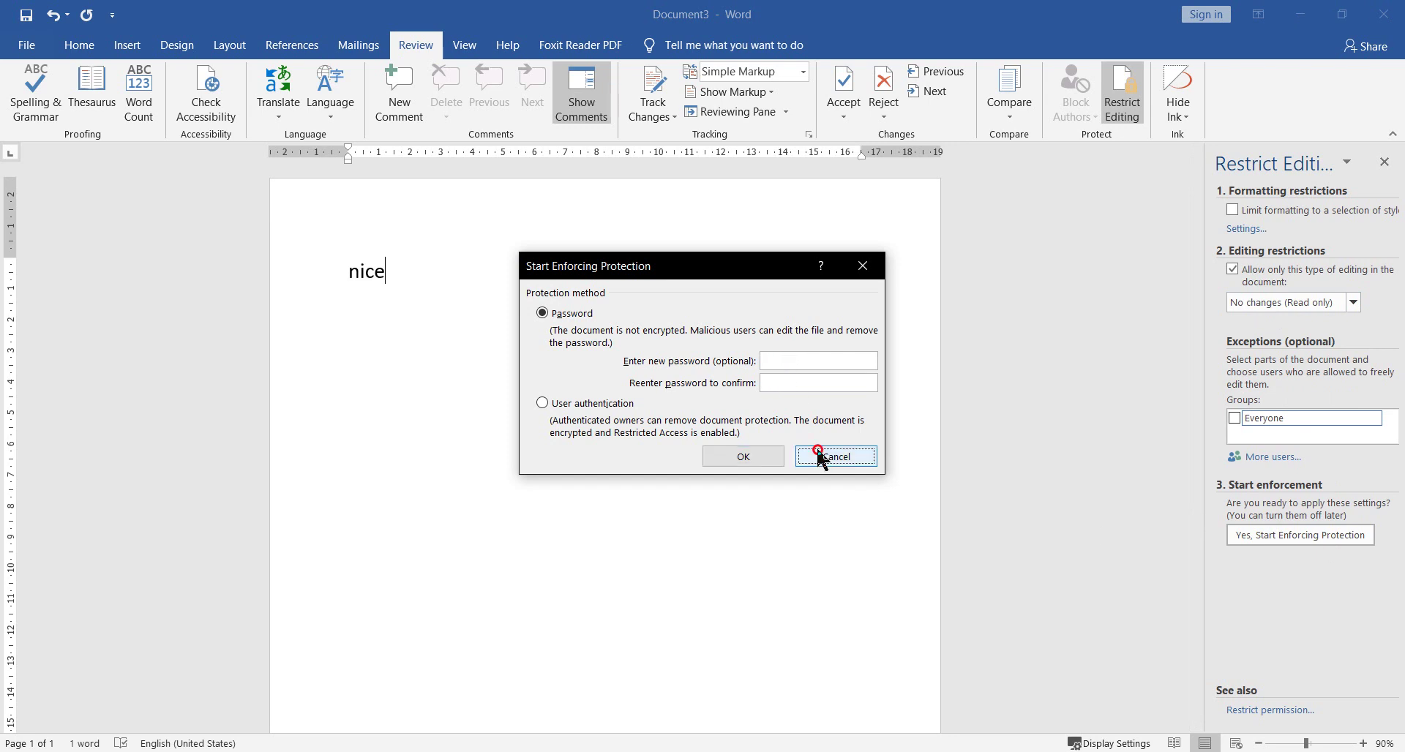
pyautogui.click(1383, 162)
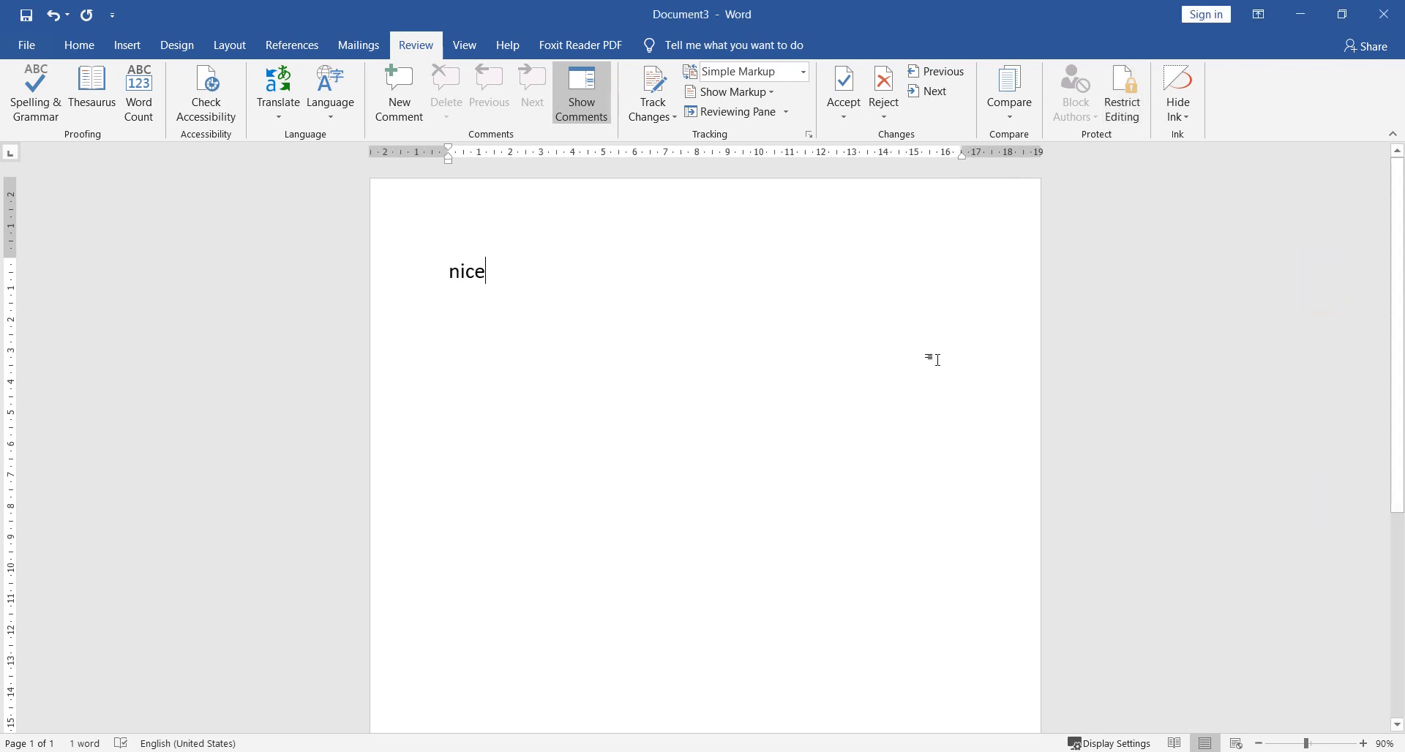